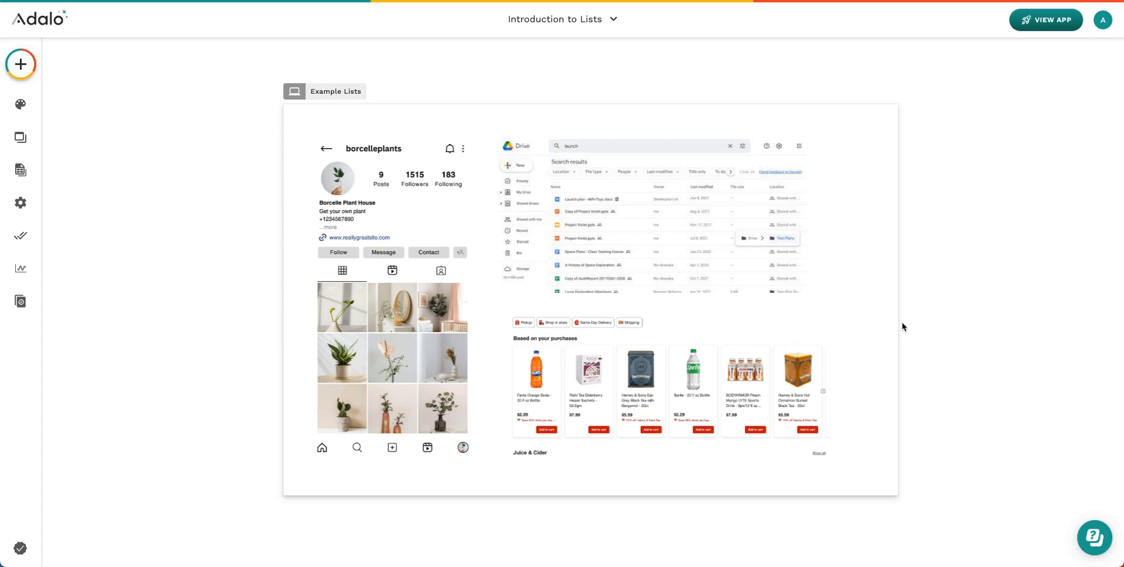
Pan around the Example Lists screen to view its social, file-browser and shopping list examples
{"action": "scroll", "coordinate": [902, 327], "scroll_direction": "up", "scroll_amount": 1}
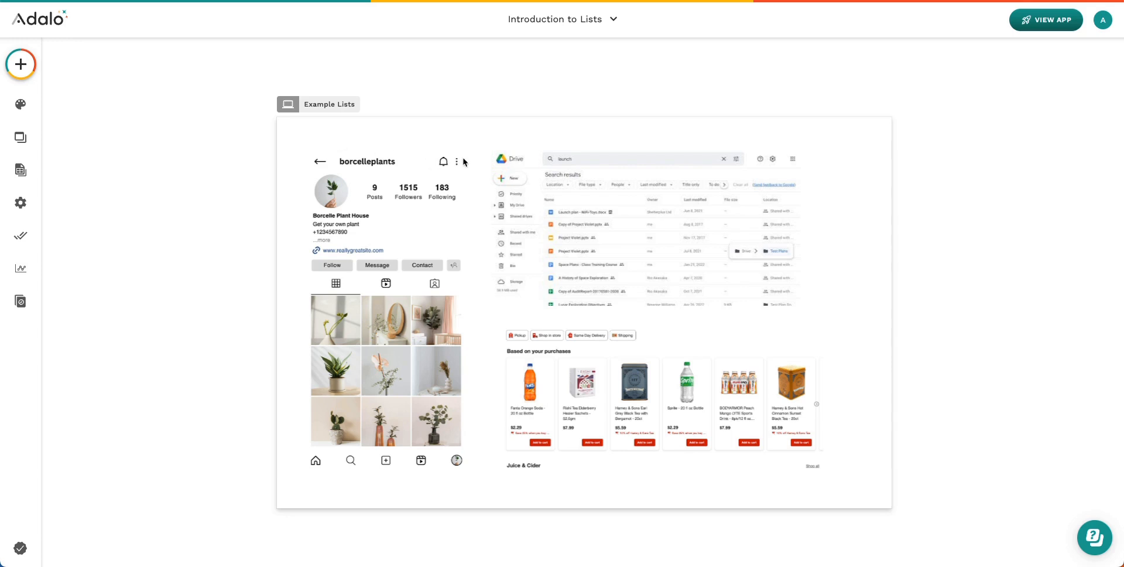
{"action": "scroll", "coordinate": [461, 487], "scroll_direction": "down", "scroll_amount": 1}
{"action": "scroll", "coordinate": [461, 487], "scroll_direction": "right", "scroll_amount": 1}
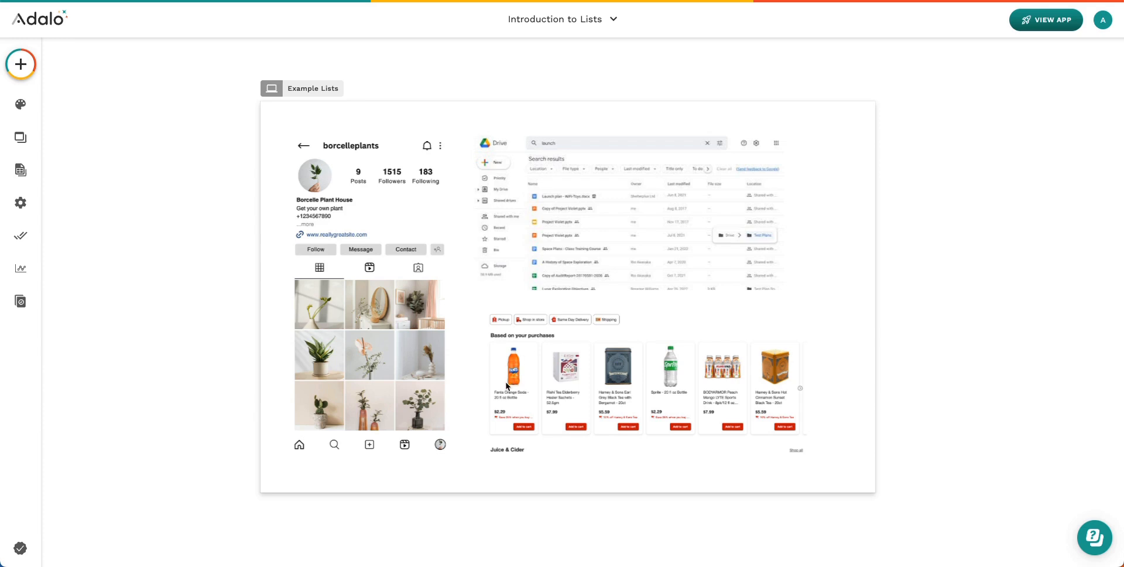
{"action": "scroll", "coordinate": [508, 387], "scroll_direction": "up", "scroll_amount": 1}
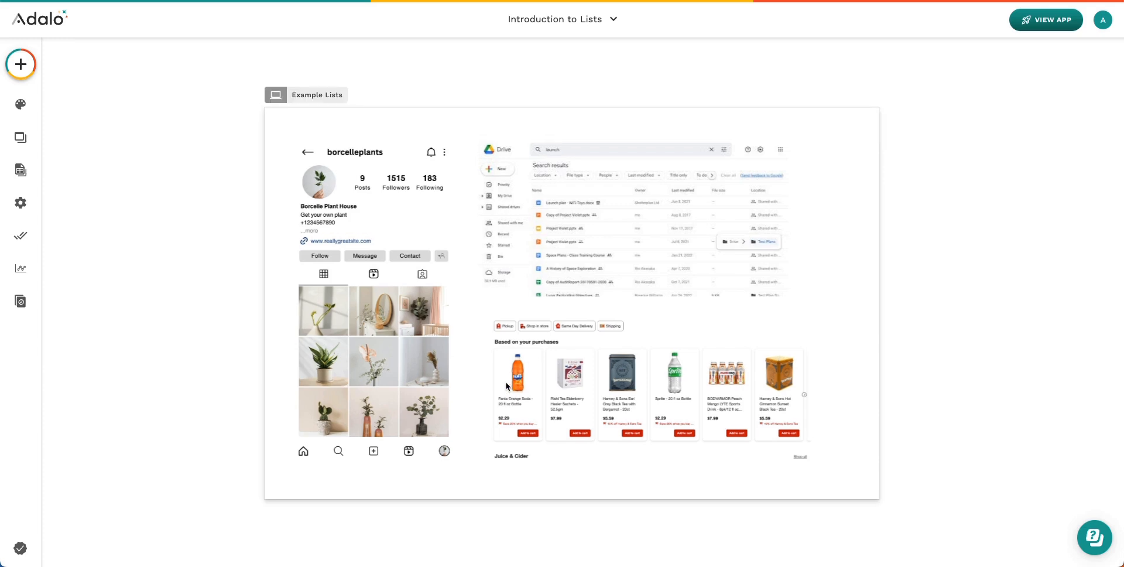
{"action": "scroll", "coordinate": [506, 386], "scroll_direction": "down", "scroll_amount": 1}
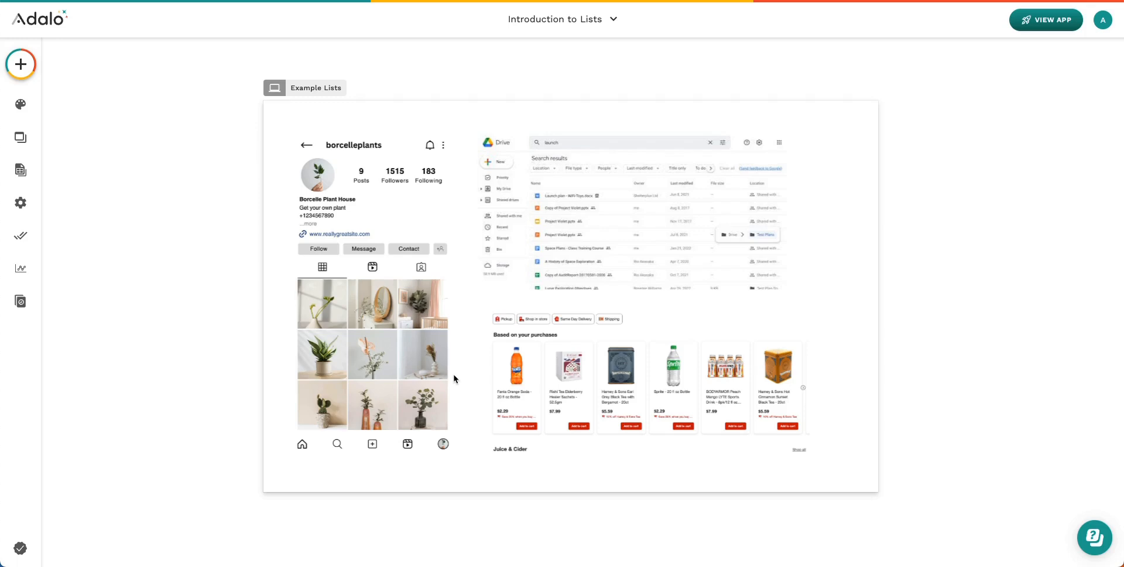
{"action": "scroll", "coordinate": [455, 380], "scroll_direction": "left", "scroll_amount": 1}
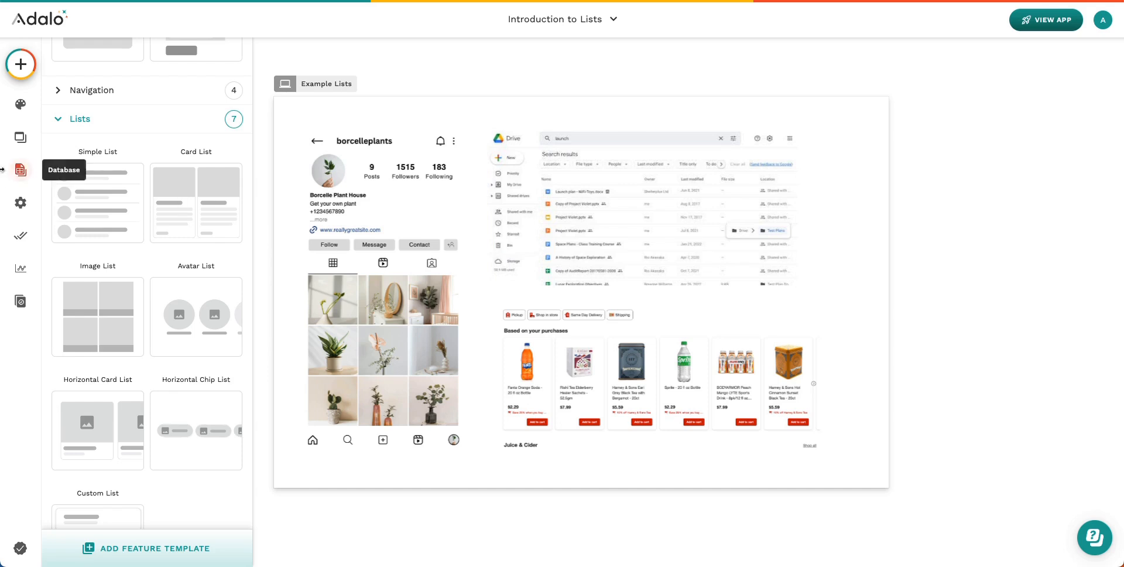
Open the Beverages collection's 7 records and scroll across all their property columns
{"action": "left_click", "coordinate": [17, 171]}
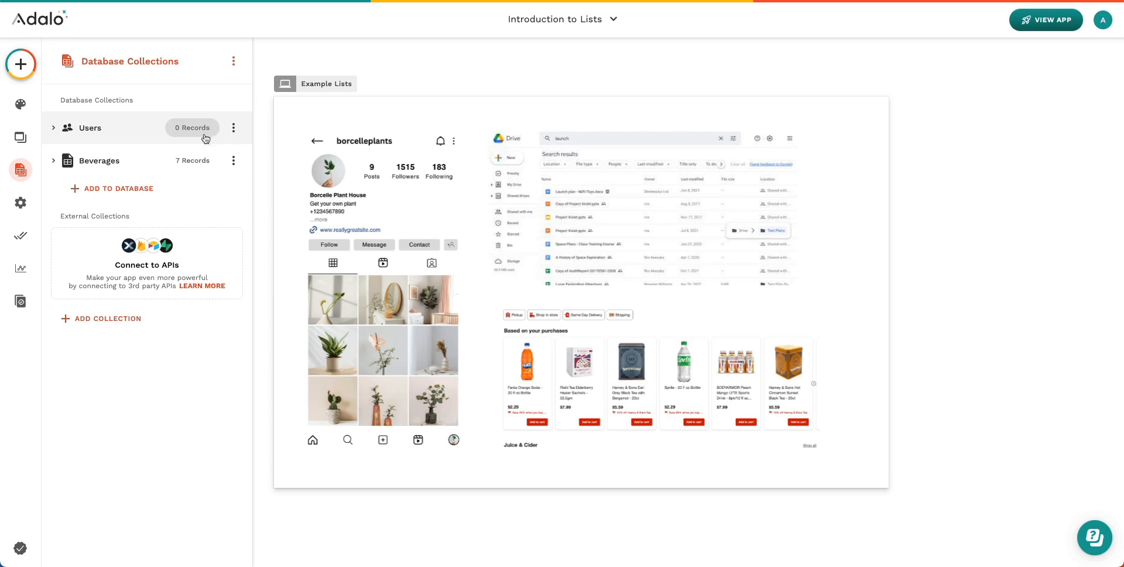
{"action": "left_click", "coordinate": [189, 162]}
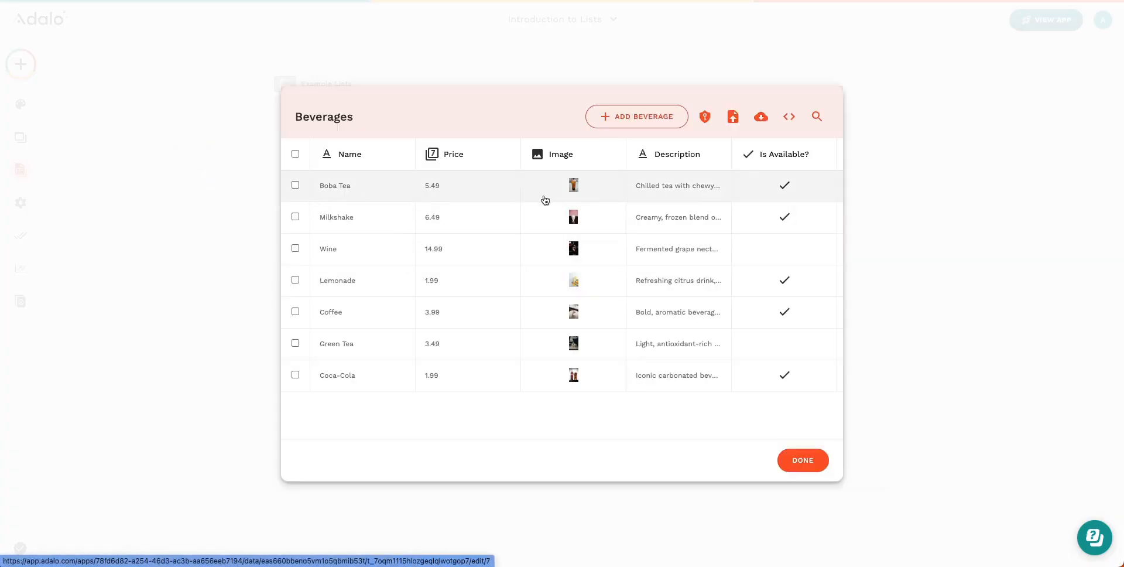
{"action": "scroll", "coordinate": [595, 233], "scroll_direction": "right", "scroll_amount": 3}
{"action": "scroll", "coordinate": [595, 232], "scroll_direction": "right", "scroll_amount": 3}
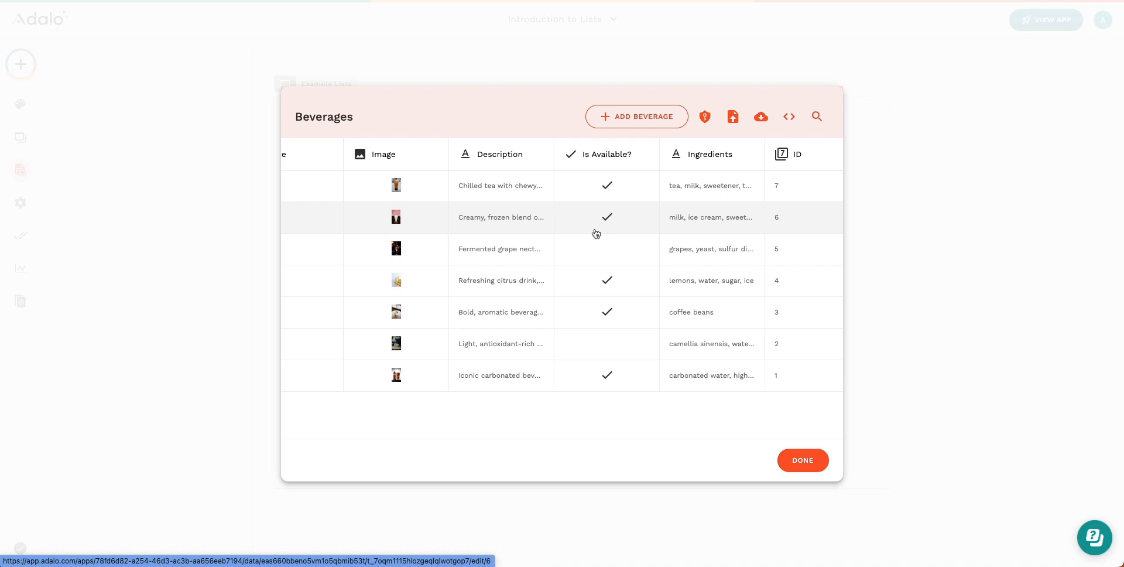
{"action": "scroll", "coordinate": [703, 236], "scroll_direction": "right", "scroll_amount": 3}
{"action": "scroll", "coordinate": [702, 235], "scroll_direction": "left", "scroll_amount": 6}
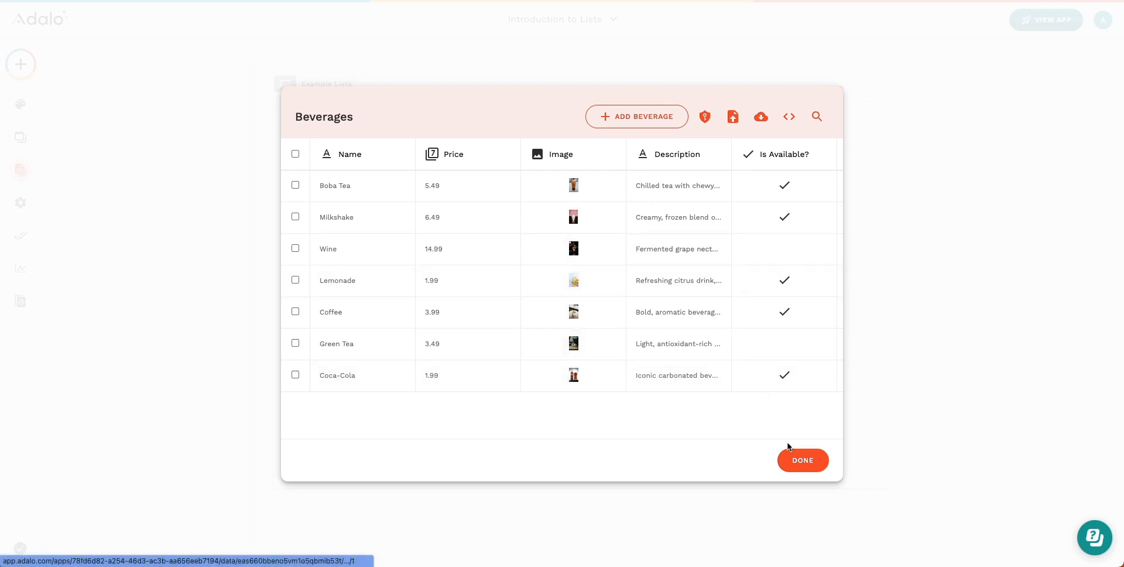
Close the Beverages table and show the three list components of the Simple Lists screen
{"action": "left_click", "coordinate": [812, 461]}
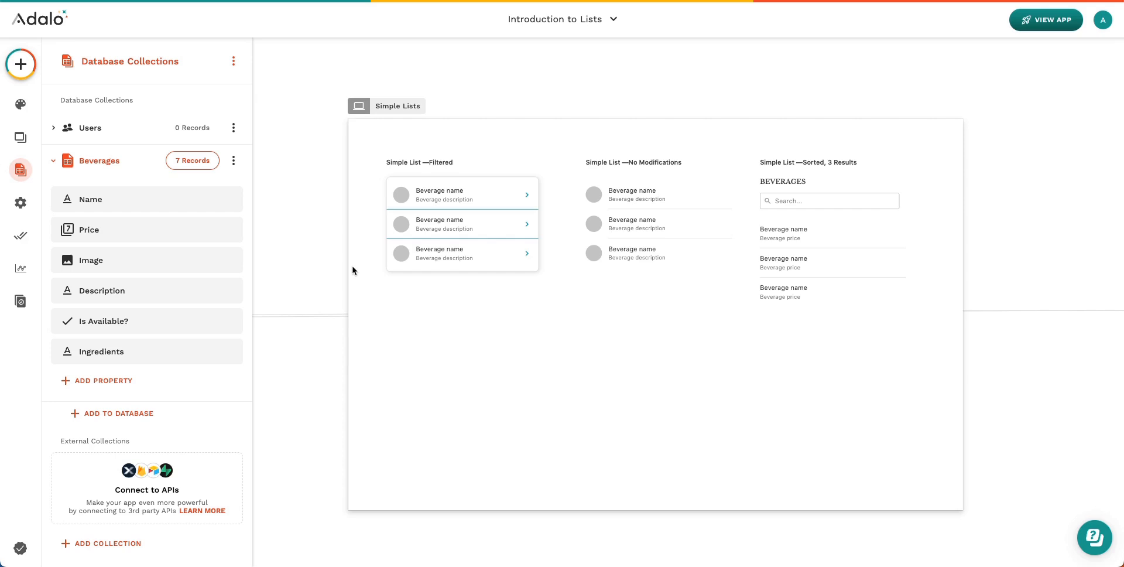
{"action": "left_click", "coordinate": [384, 108]}
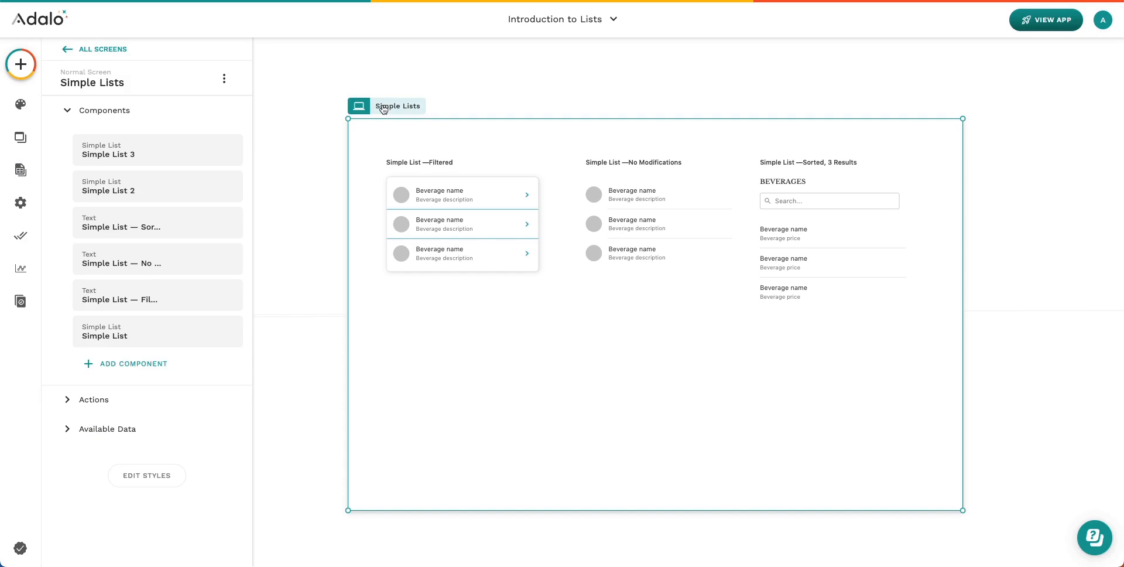
Open the filtered list's setup, showing Beverages filtered by Is Available? is true
{"action": "left_click", "coordinate": [453, 217]}
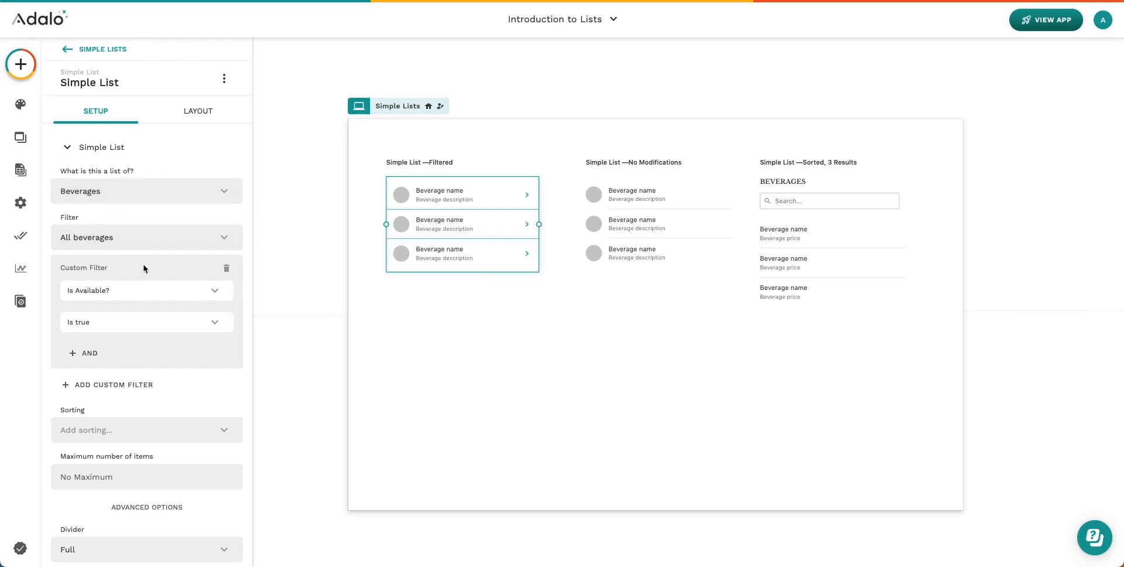
{"action": "scroll", "coordinate": [143, 268], "scroll_direction": "down", "scroll_amount": 2}
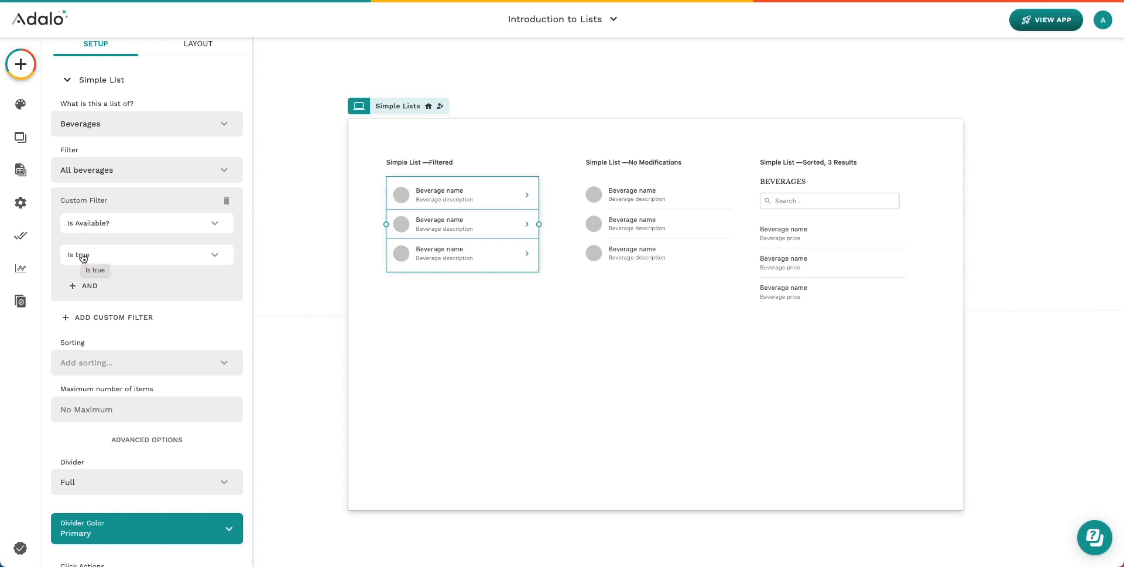
{"action": "scroll", "coordinate": [85, 258], "scroll_direction": "down", "scroll_amount": 2}
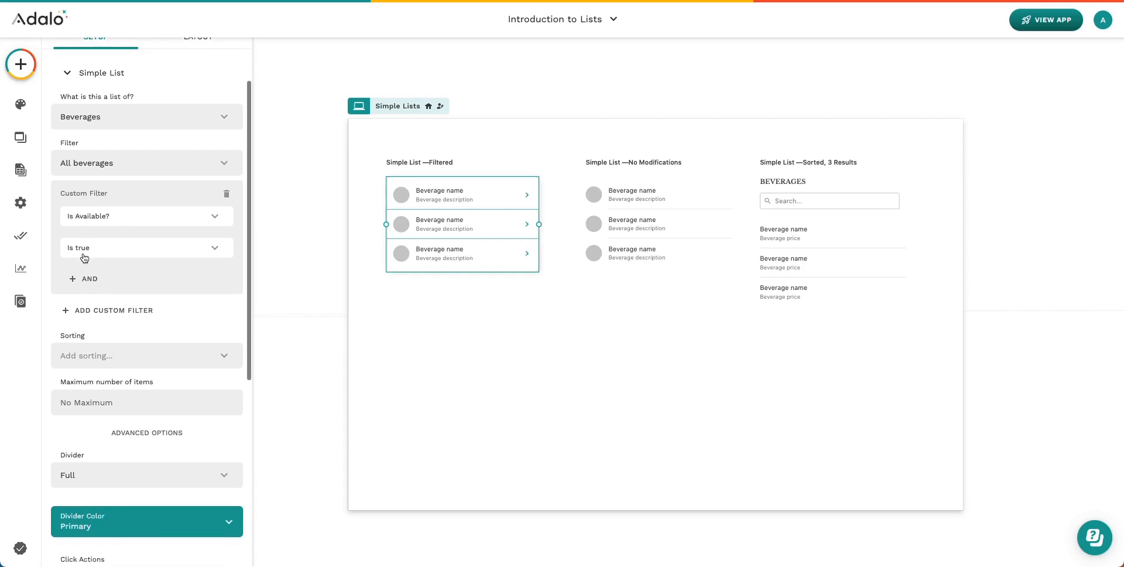
{"action": "scroll", "coordinate": [85, 257], "scroll_direction": "down", "scroll_amount": 5}
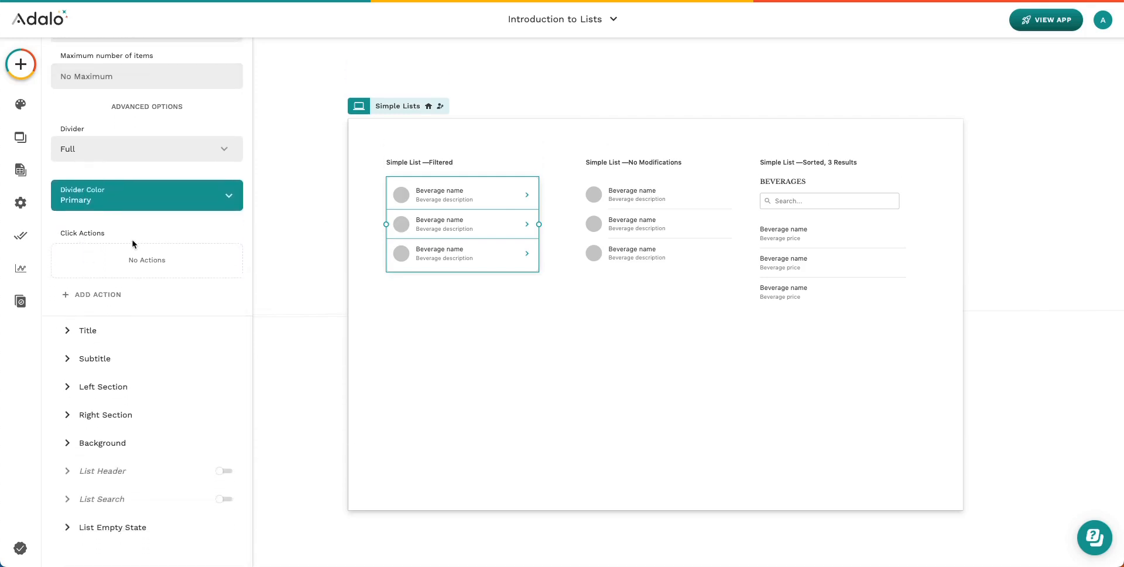
Inspect the filtered list's Title, Subtitle and Right Section icon settings, then deselect it
{"action": "left_click", "coordinate": [99, 329]}
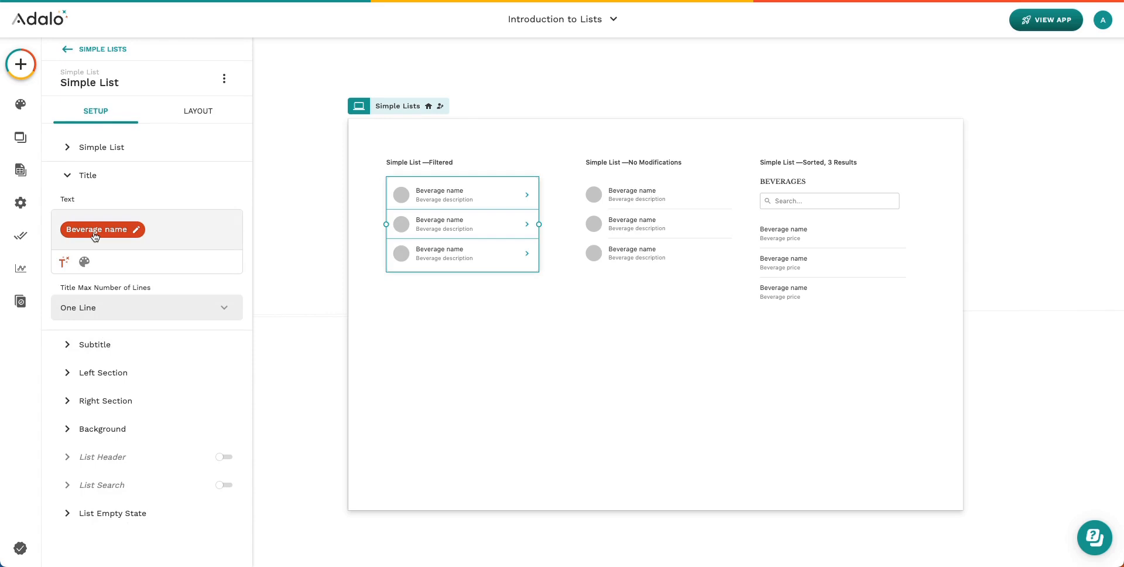
{"action": "left_click", "coordinate": [98, 350]}
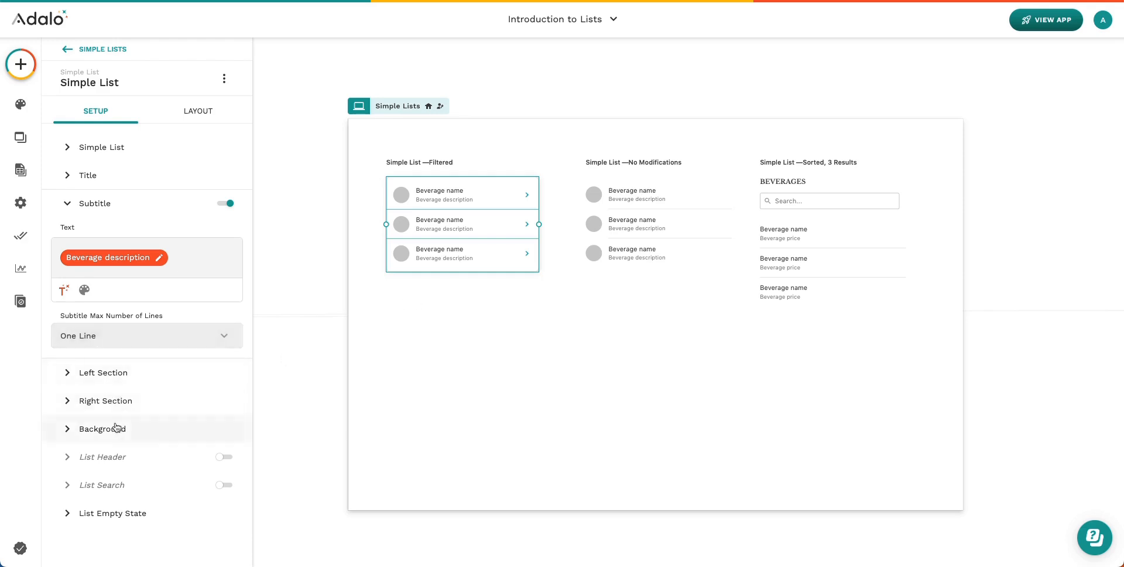
{"action": "left_click", "coordinate": [114, 401]}
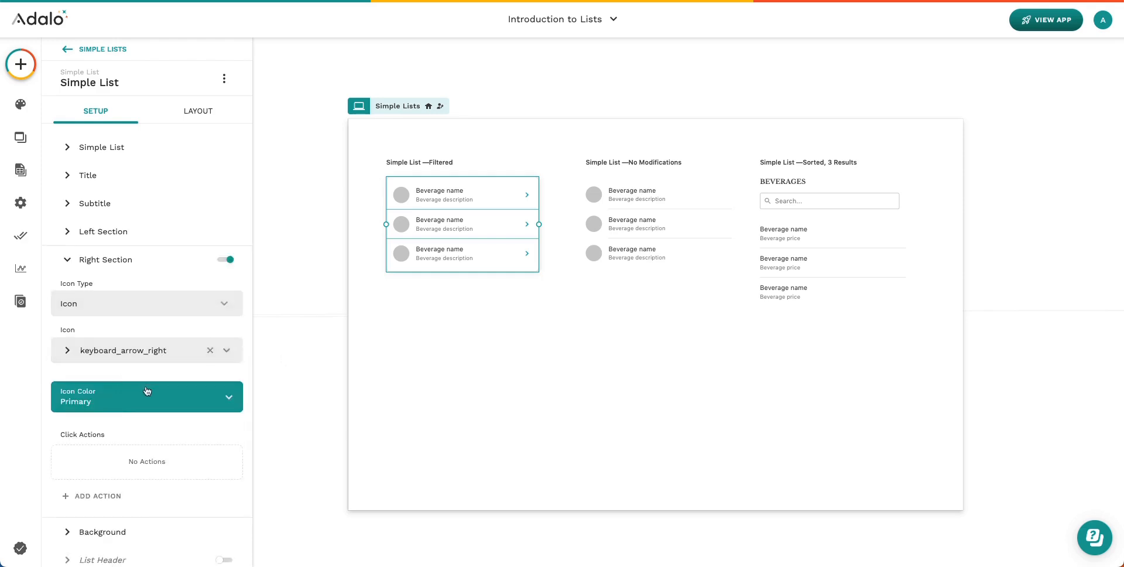
{"action": "left_click", "coordinate": [101, 150]}
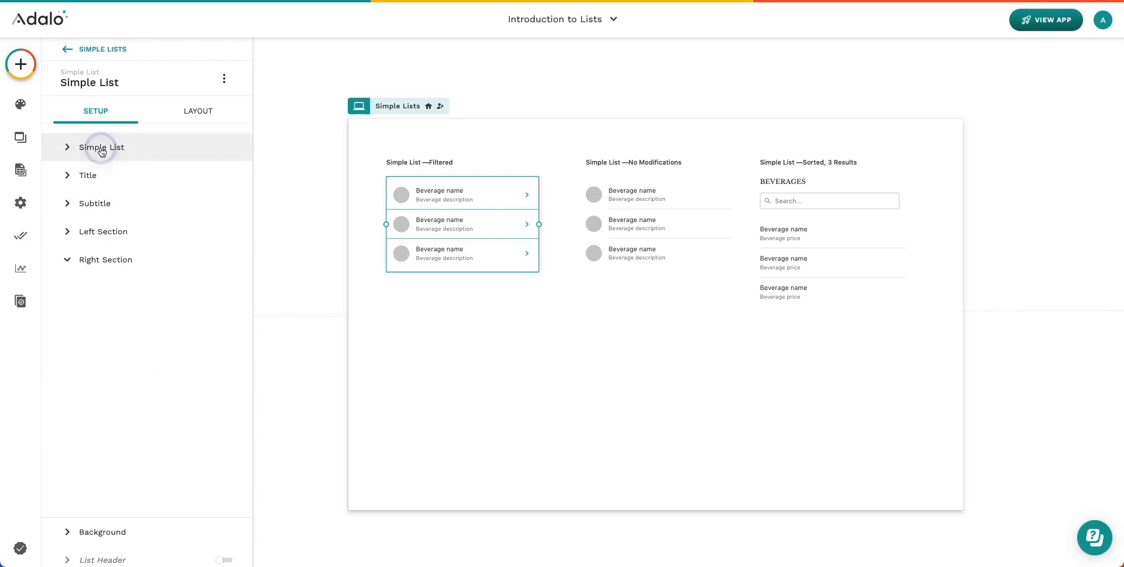
{"action": "scroll", "coordinate": [115, 332], "scroll_direction": "down", "scroll_amount": 5}
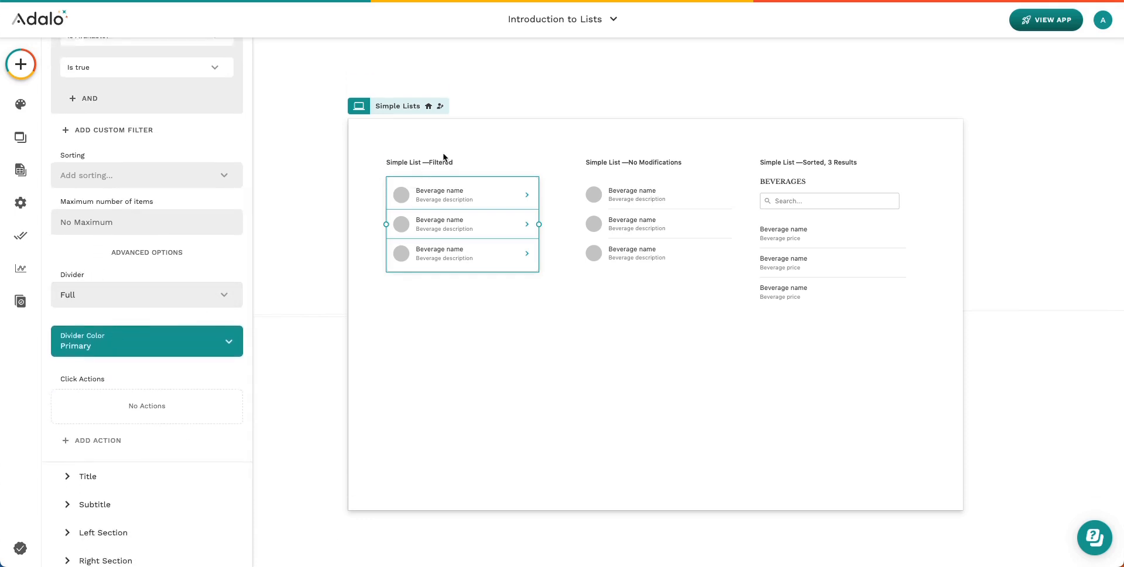
{"action": "left_click", "coordinate": [532, 304]}
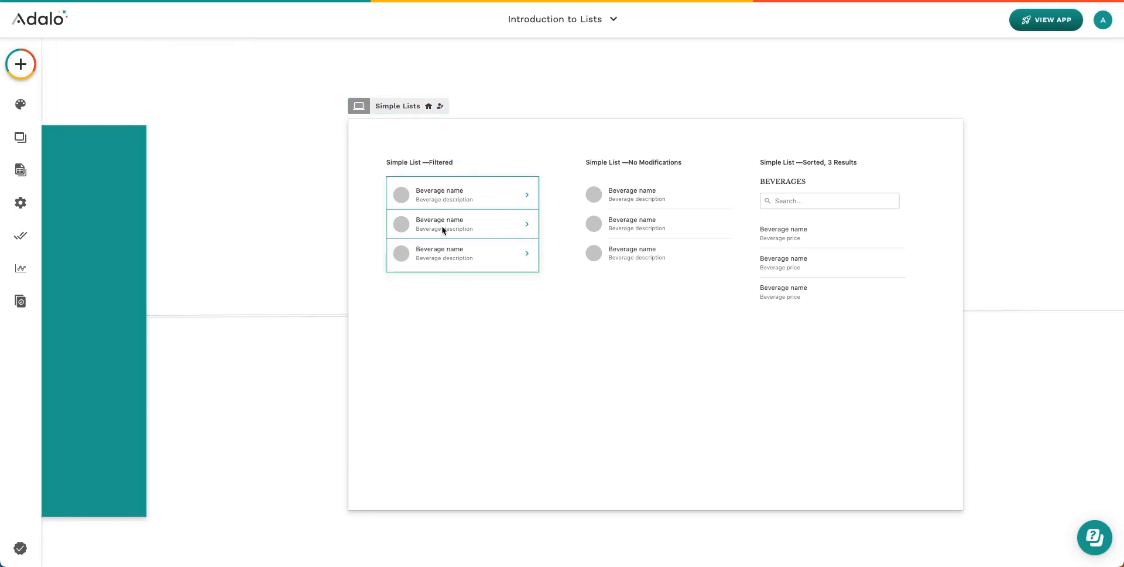
Open the No Modifications list's settings: All beverages, no sorting or maximum, inset dividers
{"action": "left_click", "coordinate": [649, 223]}
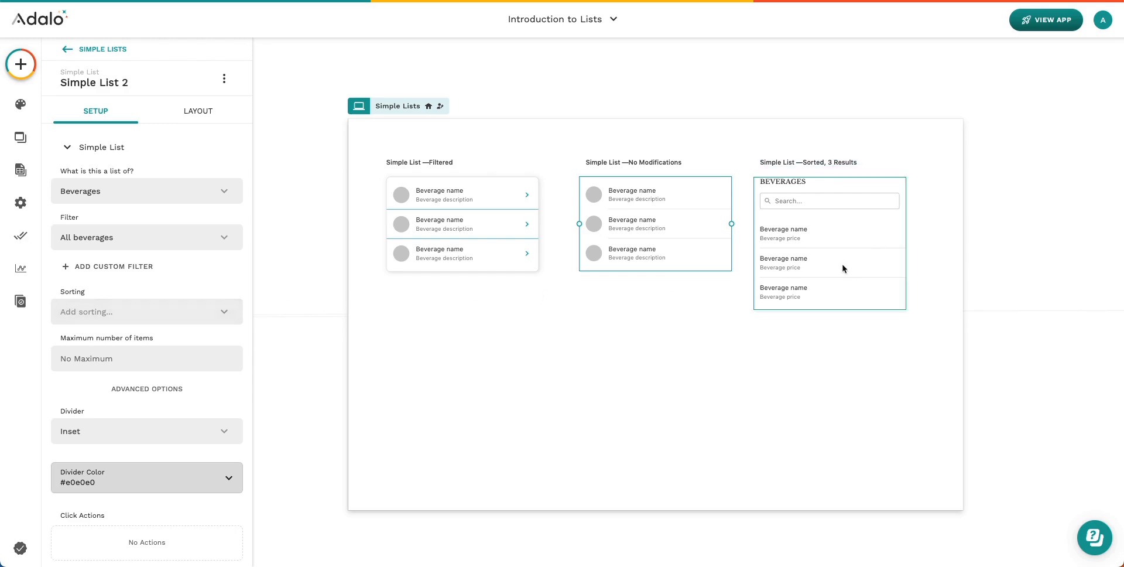
Check the sorted list keeps Price - Low to High sorting and a maximum of 3 items
{"action": "left_click", "coordinate": [881, 261]}
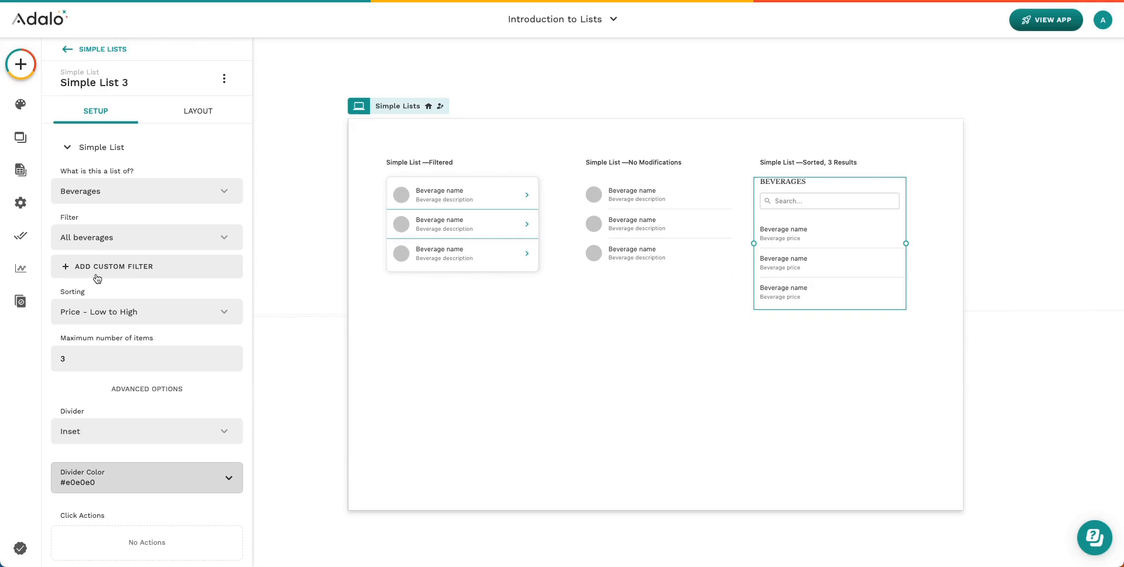
{"action": "scroll", "coordinate": [97, 277], "scroll_direction": "down", "scroll_amount": 1}
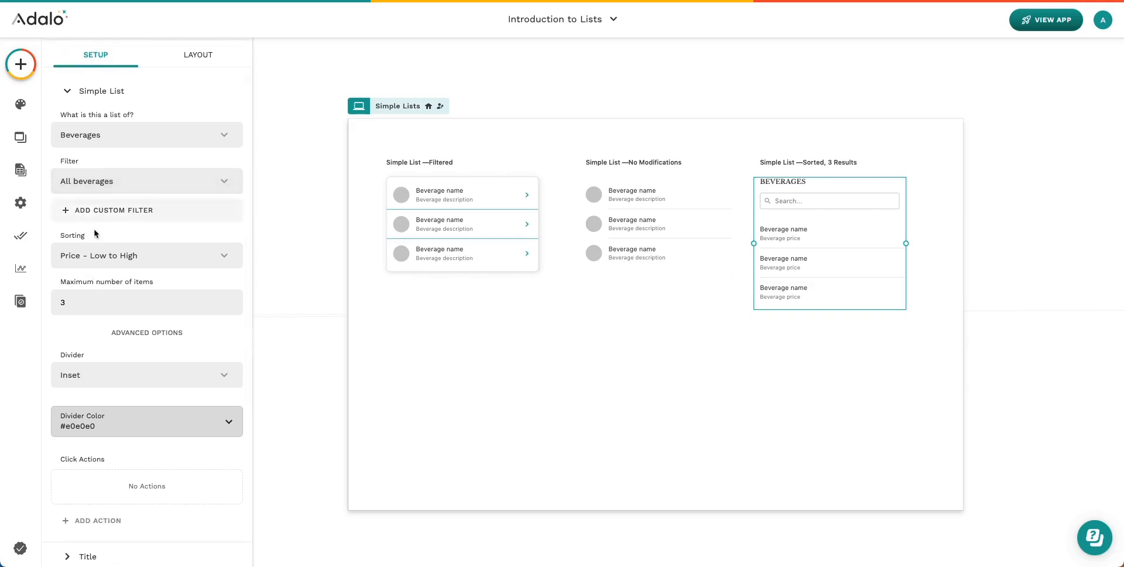
{"action": "left_click", "coordinate": [69, 260]}
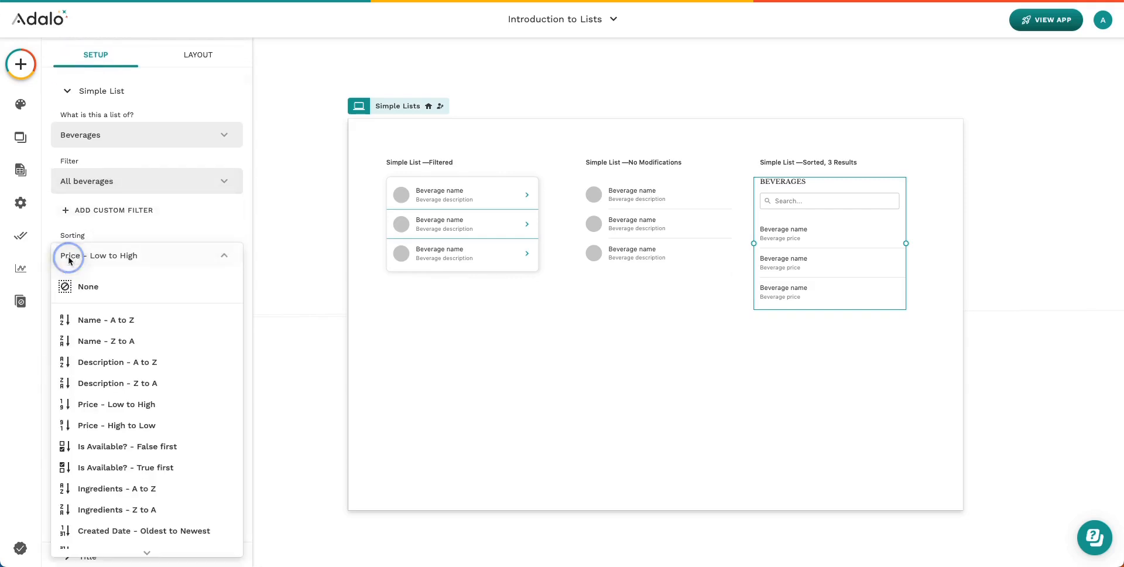
{"action": "left_click", "coordinate": [123, 404]}
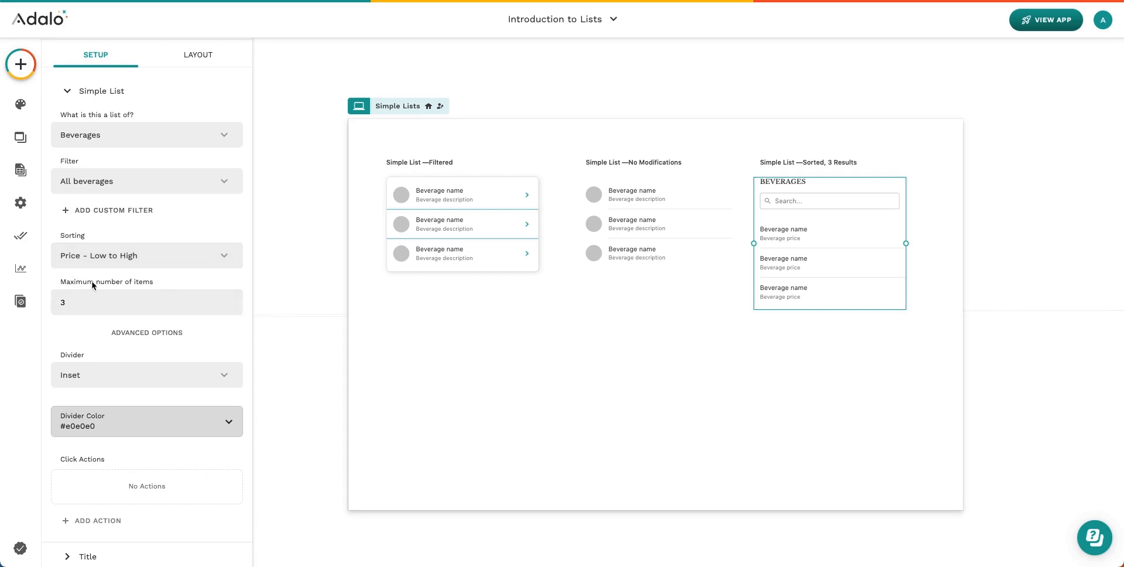
{"action": "left_click_drag", "start_coordinate": [65, 302], "coordinate": [55, 301]}
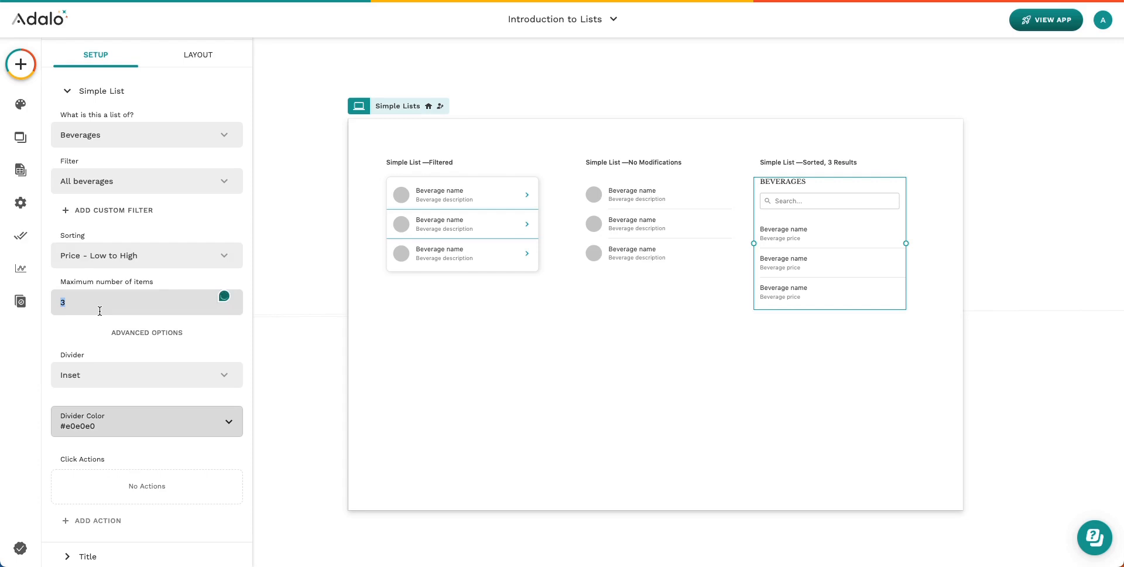
Expand the sorted list's List Search with its No Results message, then deselect the list
{"action": "scroll", "coordinate": [130, 358], "scroll_direction": "down", "scroll_amount": 4}
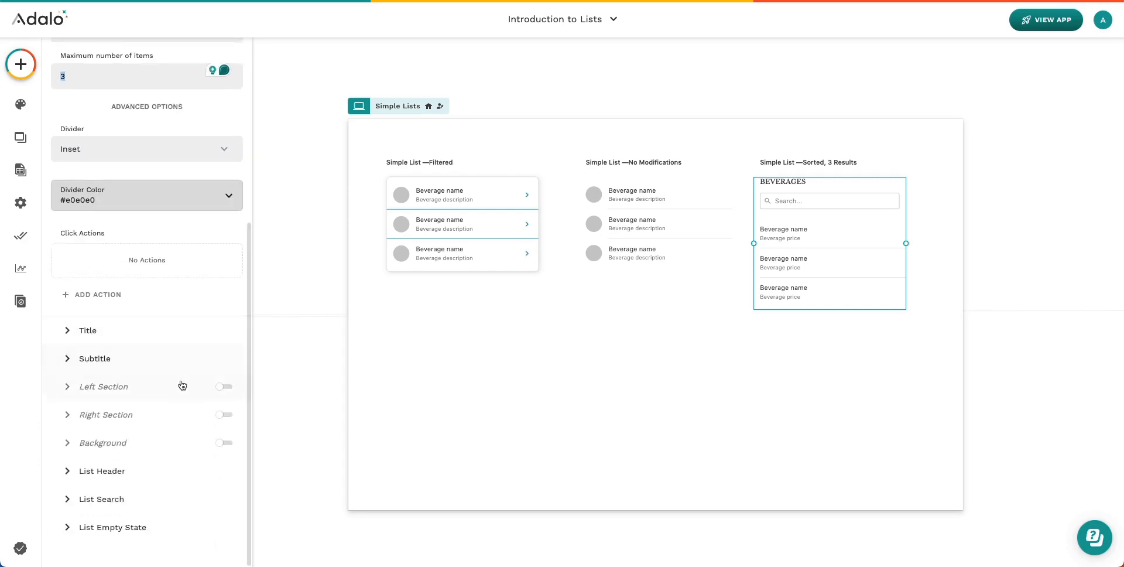
{"action": "left_click", "coordinate": [121, 501]}
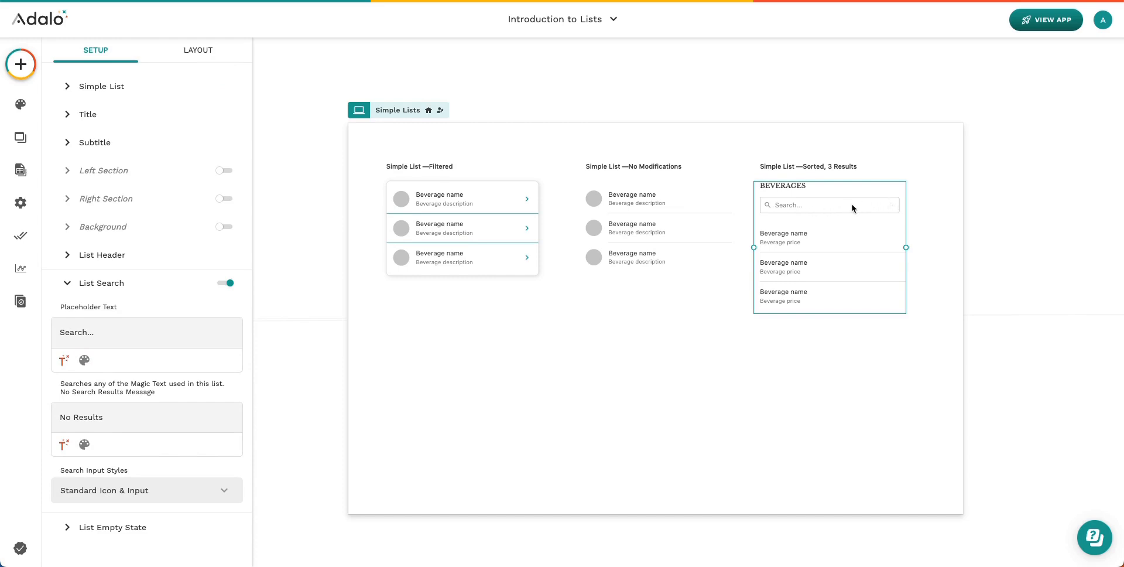
{"action": "left_click", "coordinate": [821, 222]}
{"action": "left_click", "coordinate": [943, 246]}
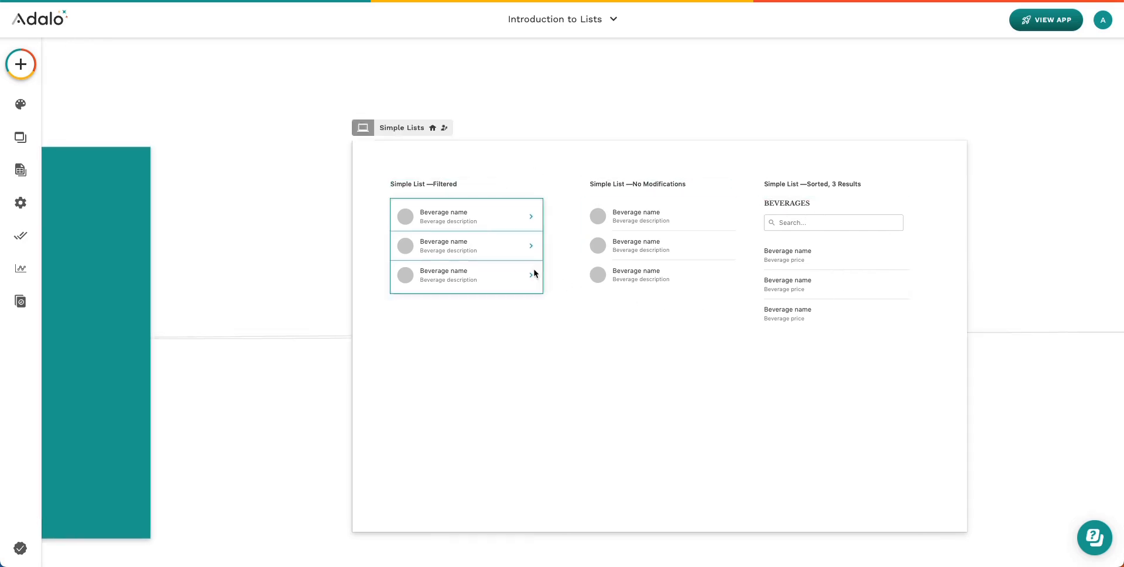
Preview the simple lists with live beverage data, then scroll down to the Card List screen
{"action": "scroll", "coordinate": [783, 197], "scroll_direction": "right", "scroll_amount": 1}
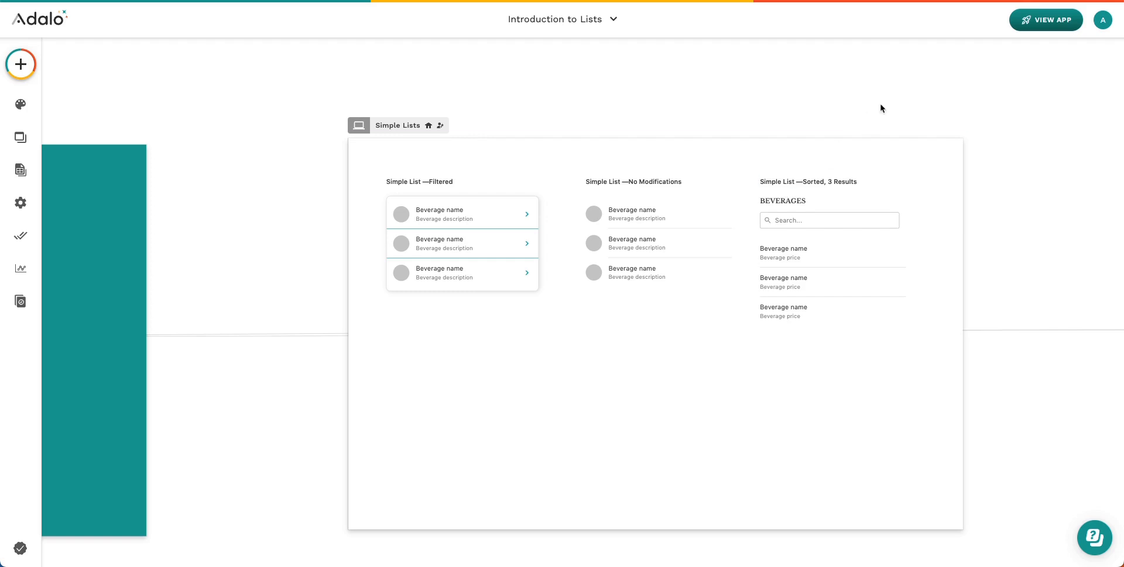
{"action": "left_click", "coordinate": [1054, 23]}
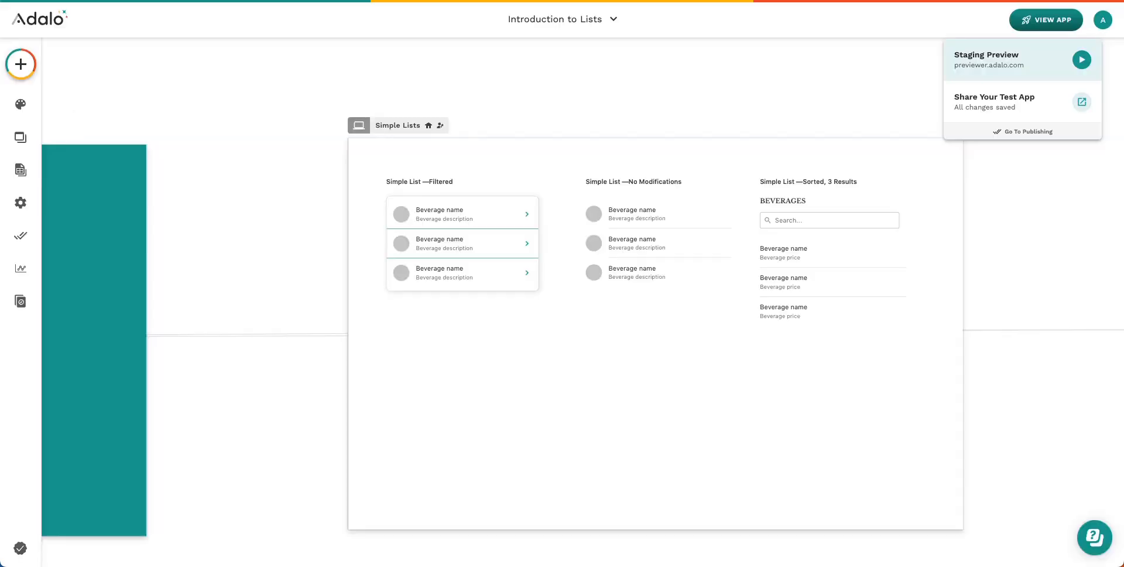
{"action": "scroll", "coordinate": [648, 219], "scroll_direction": "down", "scroll_amount": 3}
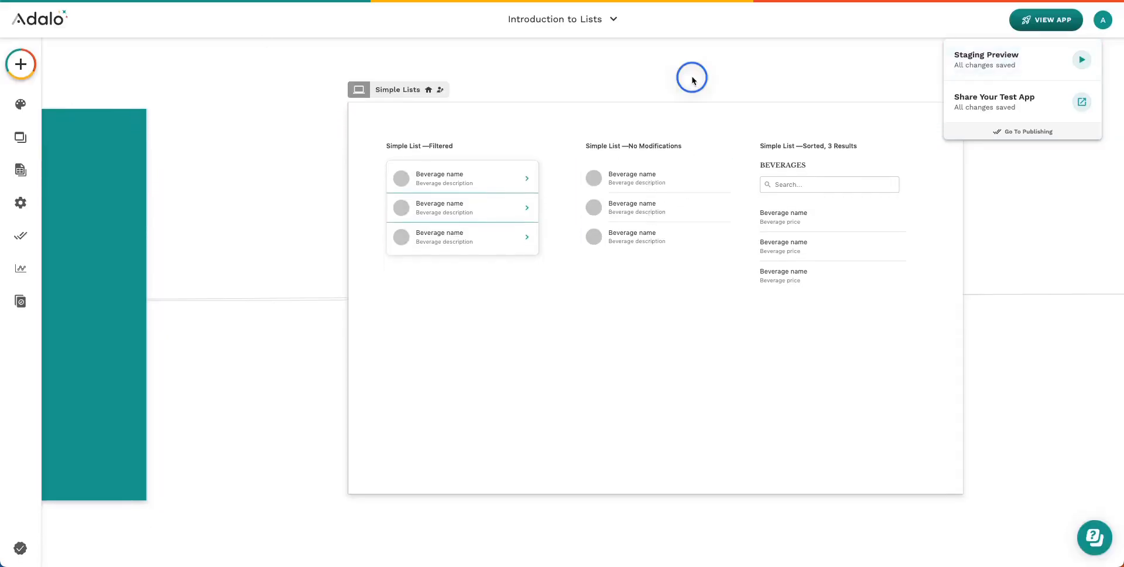
{"action": "scroll", "coordinate": [602, 258], "scroll_direction": "down", "scroll_amount": 15}
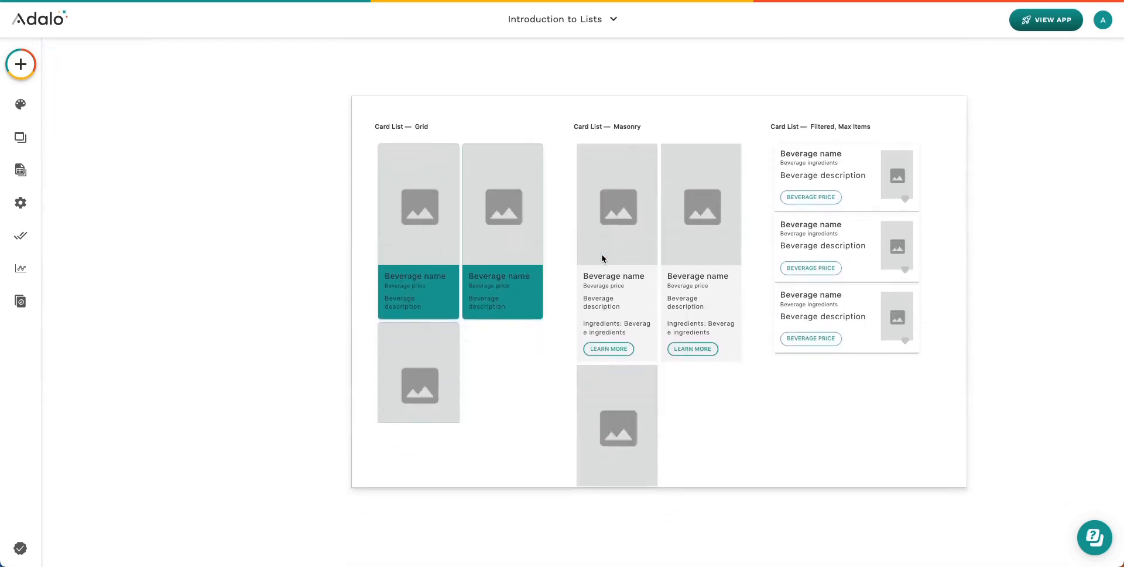
Select the Grid card list and scroll to its Columns and Layout options
{"action": "left_click", "coordinate": [20, 64]}
{"action": "scroll", "coordinate": [193, 278], "scroll_direction": "down", "scroll_amount": 6}
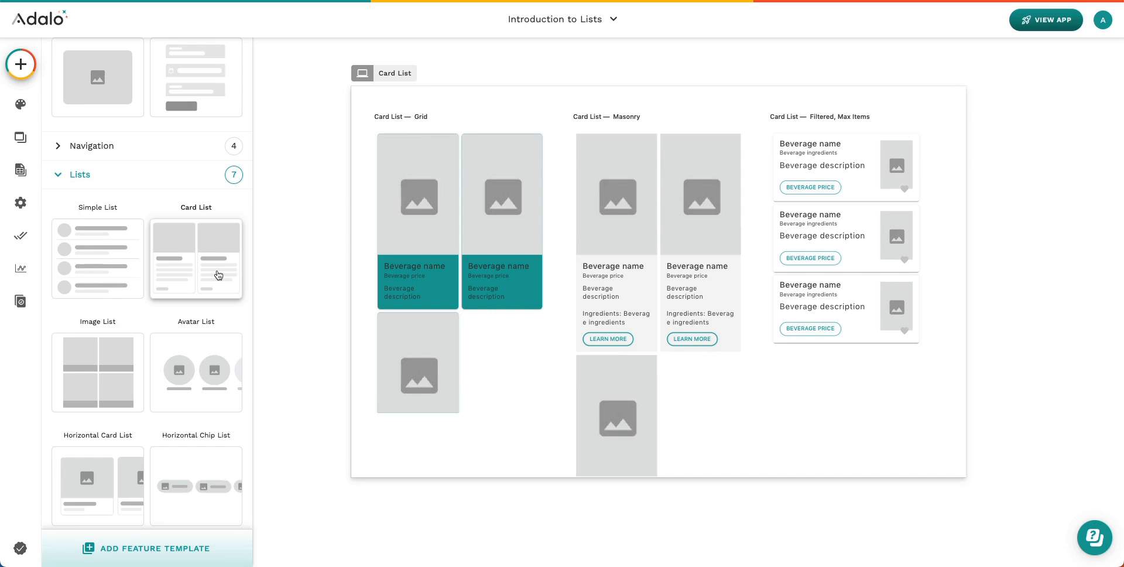
{"action": "left_click", "coordinate": [522, 354]}
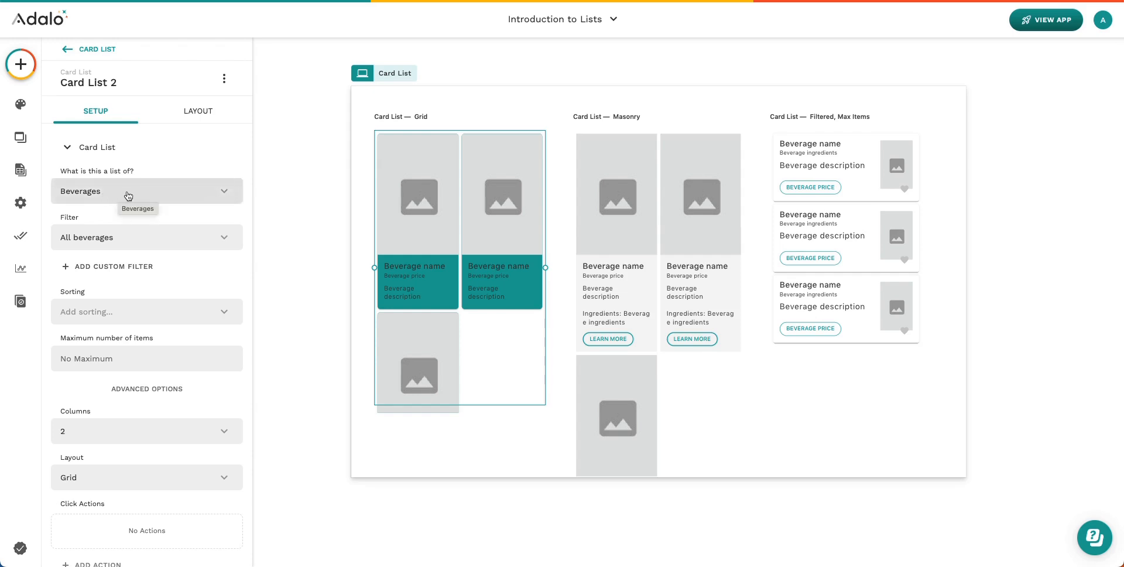
{"action": "scroll", "coordinate": [125, 248], "scroll_direction": "down", "scroll_amount": 1}
{"action": "scroll", "coordinate": [125, 248], "scroll_direction": "down", "scroll_amount": 2}
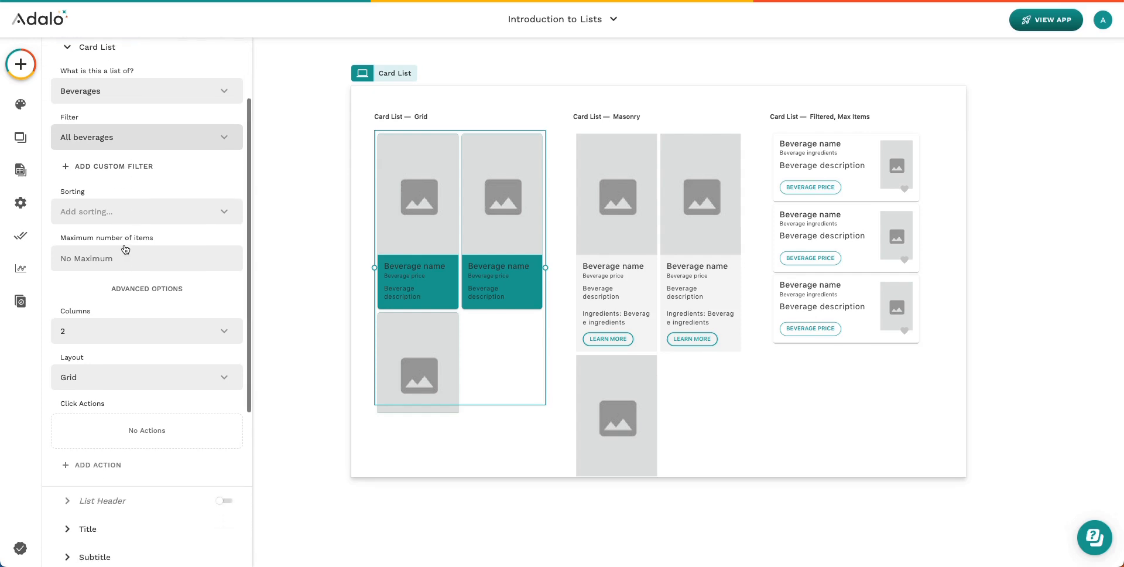
{"action": "scroll", "coordinate": [125, 248], "scroll_direction": "down", "scroll_amount": 3}
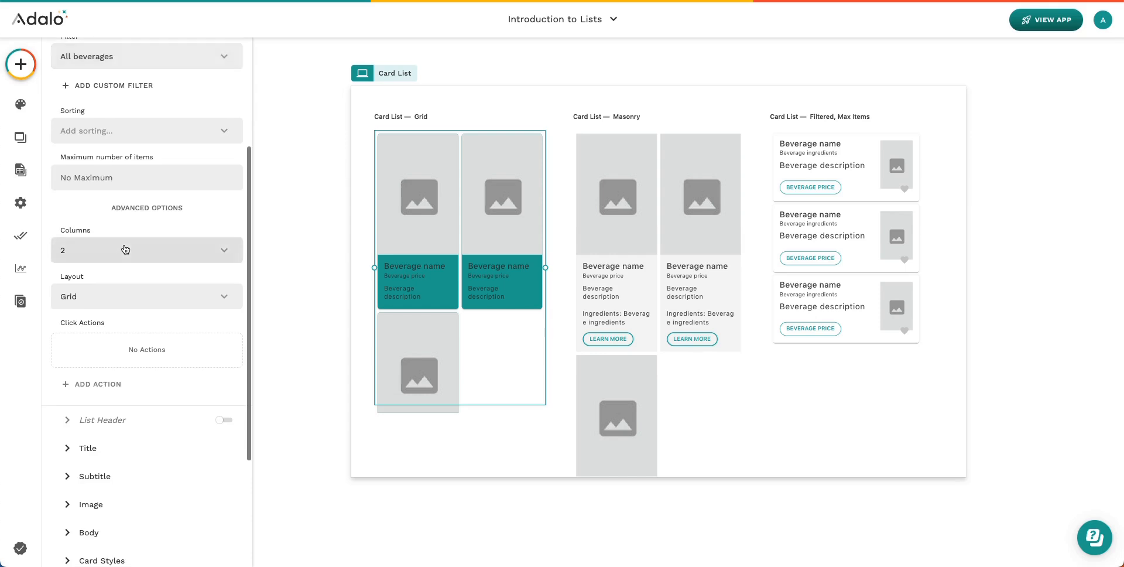
{"action": "scroll", "coordinate": [125, 249], "scroll_direction": "down", "scroll_amount": 1}
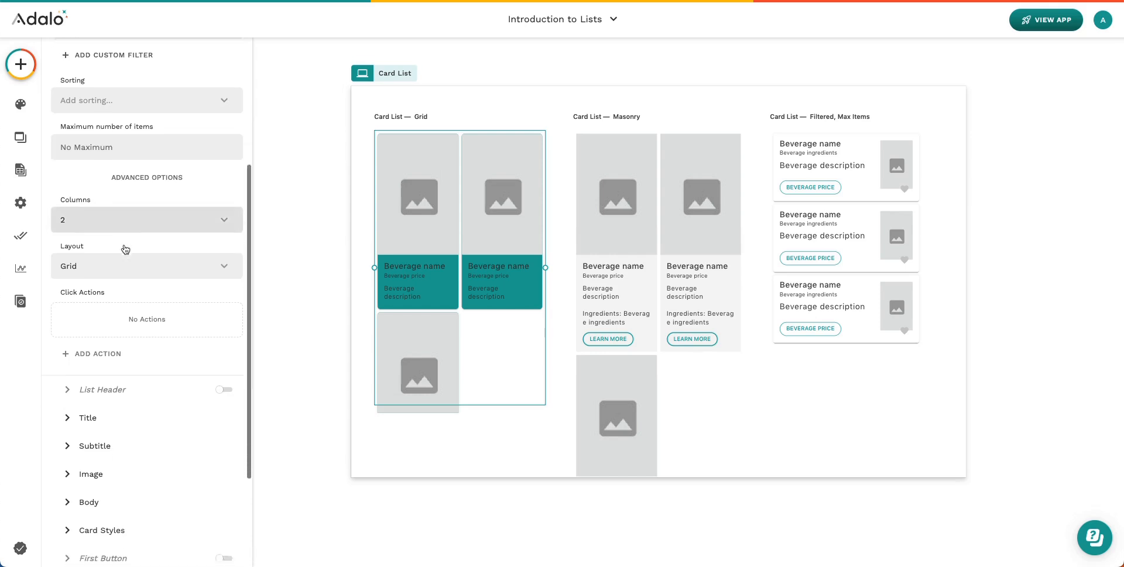
{"action": "scroll", "coordinate": [125, 249], "scroll_direction": "down", "scroll_amount": 1}
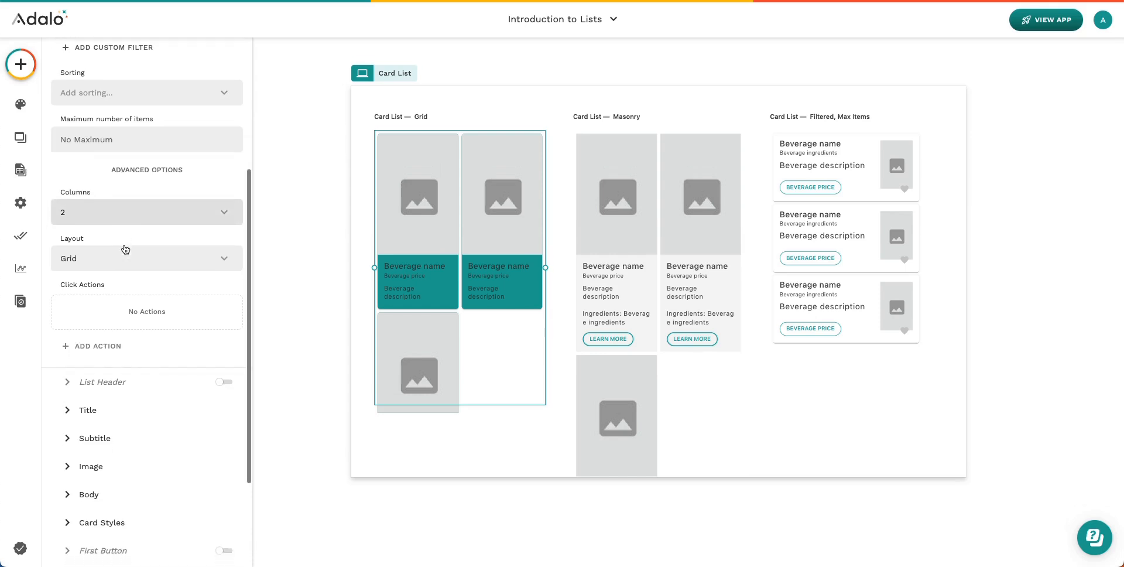
{"action": "scroll", "coordinate": [125, 249], "scroll_direction": "down", "scroll_amount": 1}
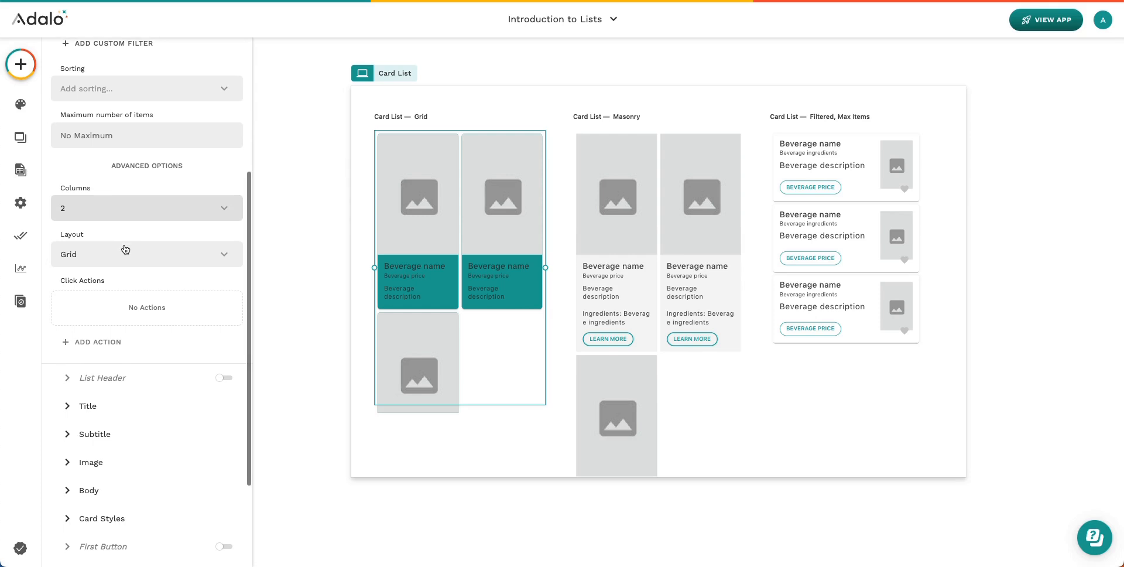
Keep the Grid card list at 2 columns with Grid layout, then select the Masonry card list
{"action": "left_click", "coordinate": [94, 208]}
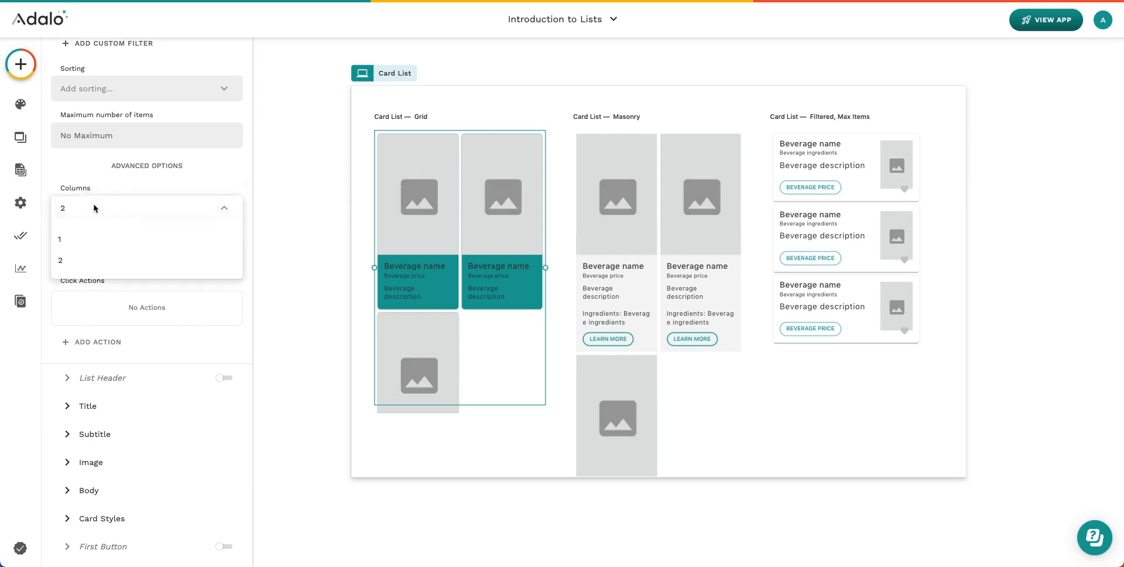
{"action": "left_click", "coordinate": [121, 183]}
{"action": "left_click", "coordinate": [106, 264]}
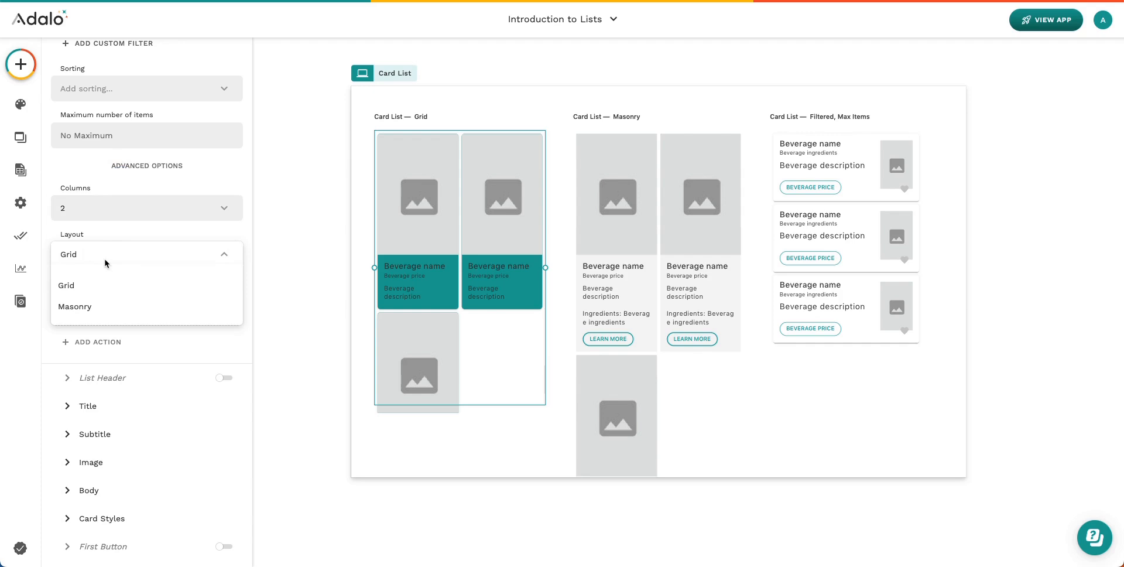
{"action": "left_click", "coordinate": [99, 257]}
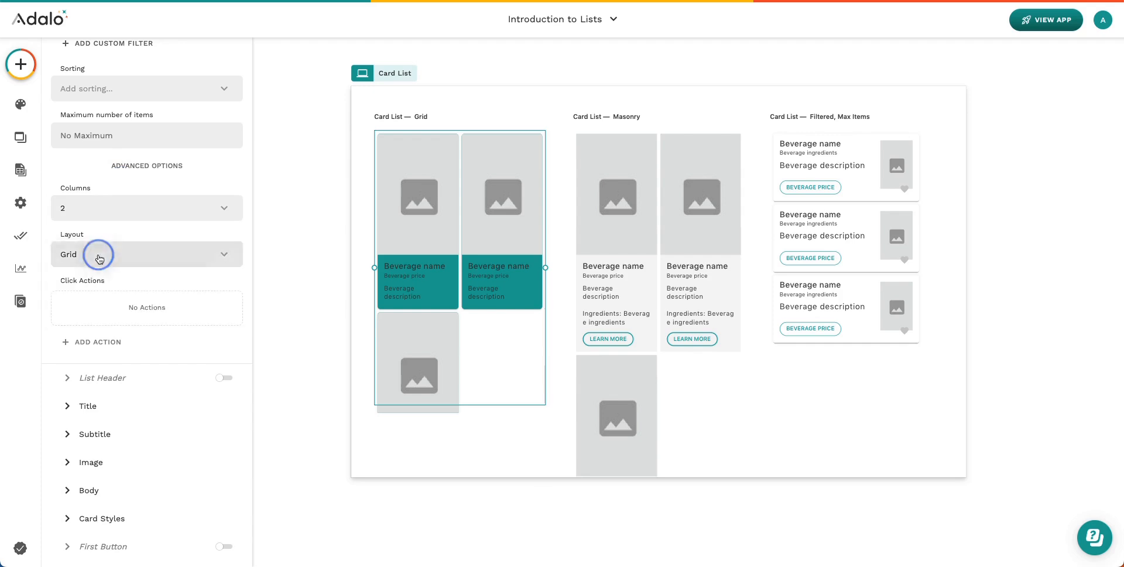
{"action": "left_click", "coordinate": [685, 237]}
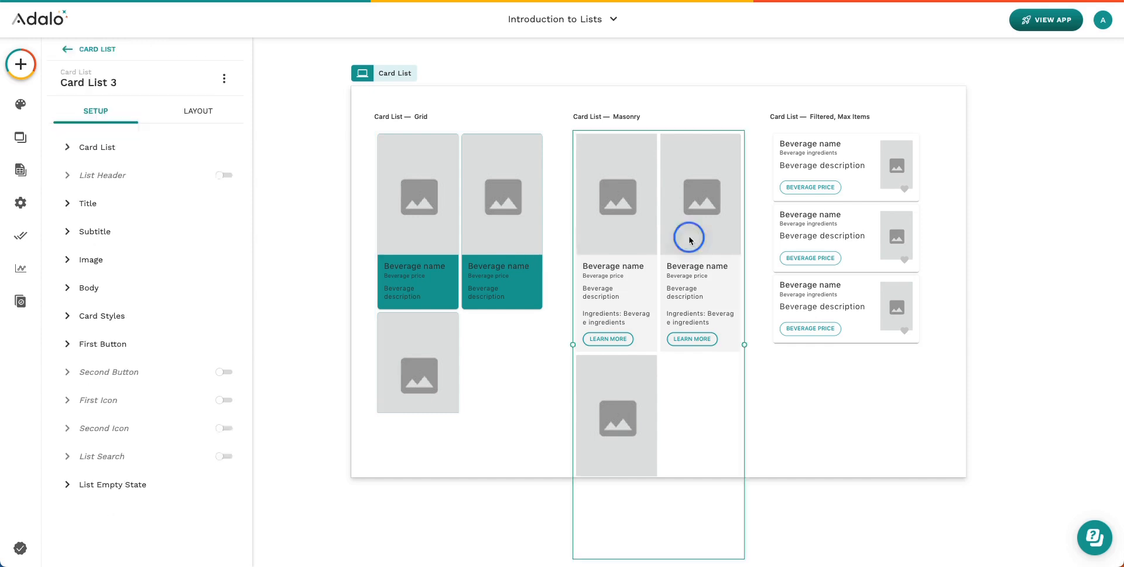
Append ', Sorted' to the Masonry heading so it reads 'Card List — Masonry, Sorted'
{"action": "scroll", "coordinate": [140, 357], "scroll_direction": "down", "scroll_amount": 3}
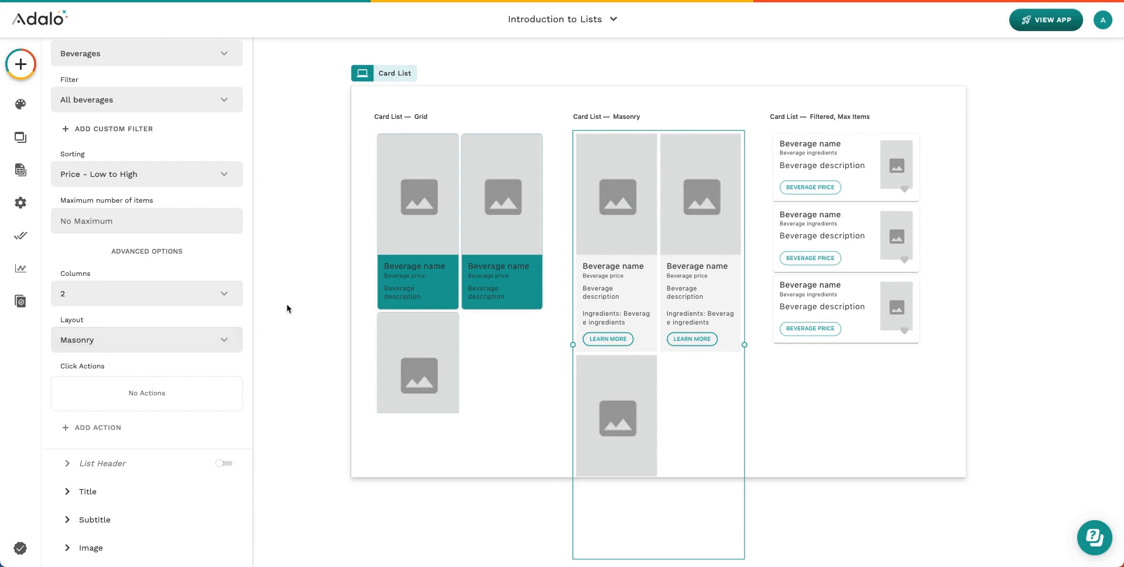
{"action": "left_click", "coordinate": [635, 114]}
{"action": "left_click", "coordinate": [642, 113]}
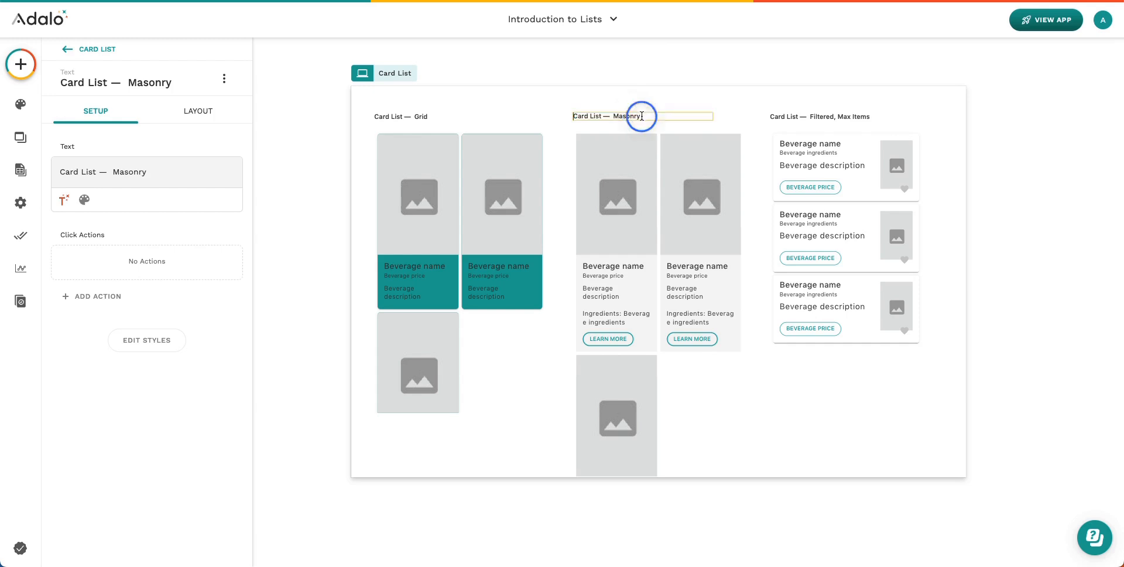
{"action": "type", "text": ", Sorted"}
{"action": "left_click", "coordinate": [206, 146]}
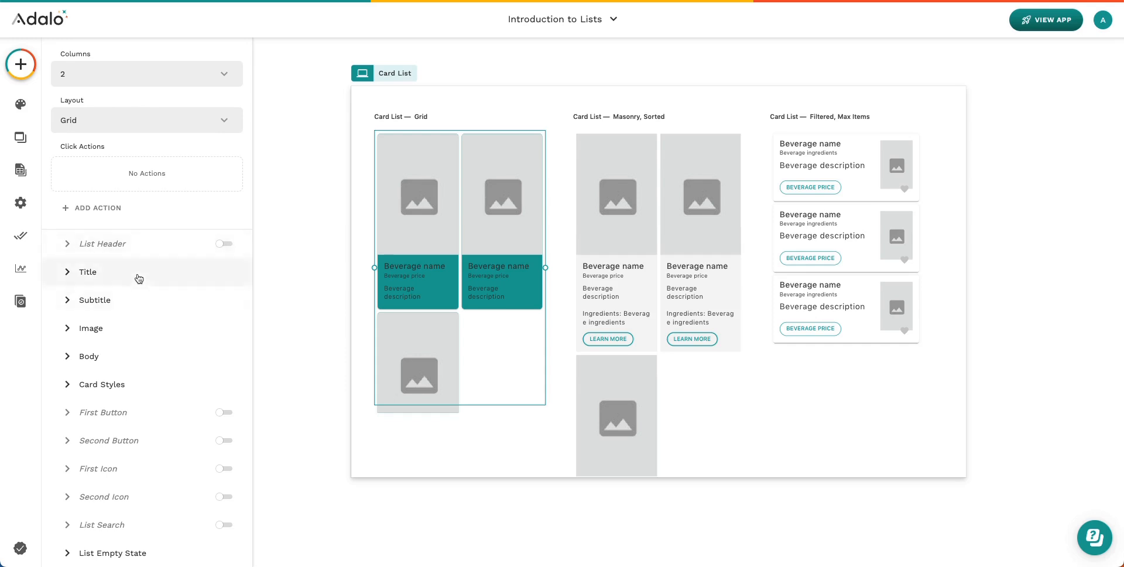
Expand Card List 2's Title and Subtitle sections to confirm the subtitle shows Beverage price
{"action": "left_click", "coordinate": [139, 276]}
{"action": "left_click", "coordinate": [142, 303]}
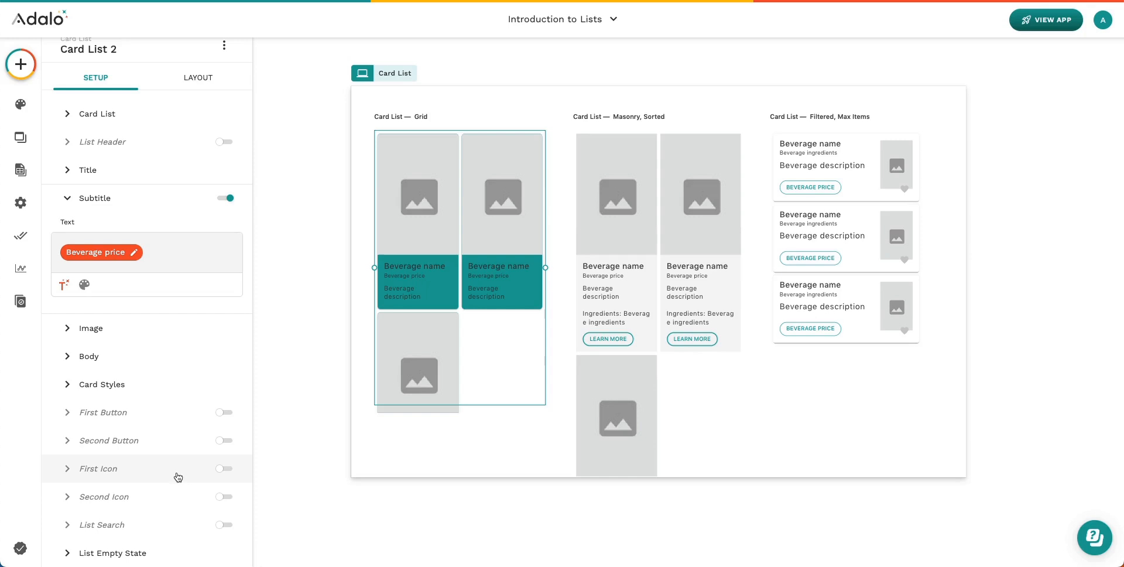
{"action": "scroll", "coordinate": [201, 464], "scroll_direction": "up", "scroll_amount": 1}
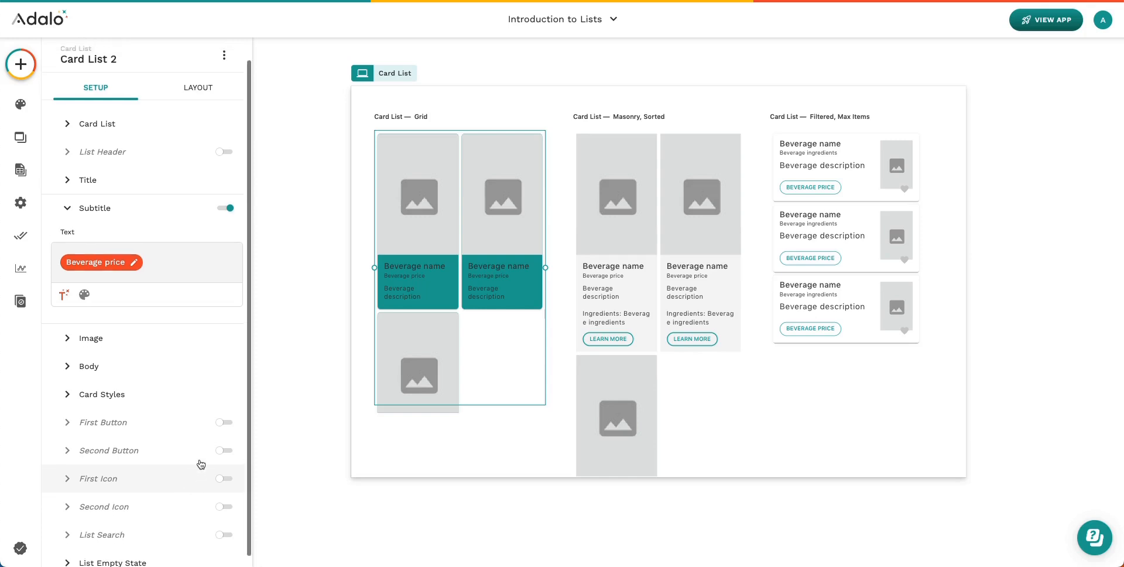
{"action": "scroll", "coordinate": [201, 465], "scroll_direction": "down", "scroll_amount": 1}
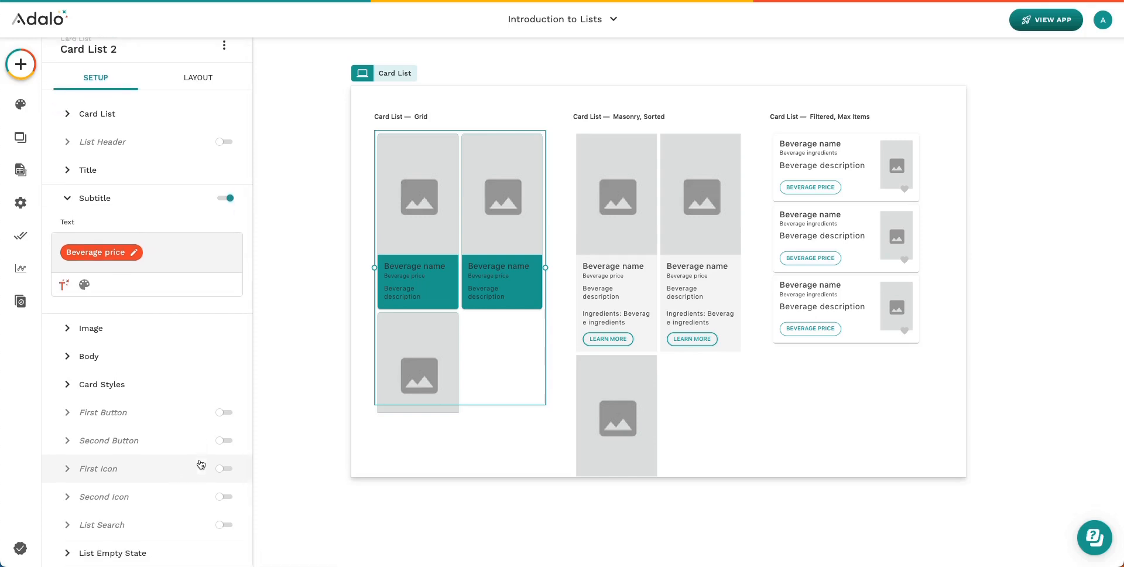
{"action": "scroll", "coordinate": [201, 465], "scroll_direction": "up", "scroll_amount": 1}
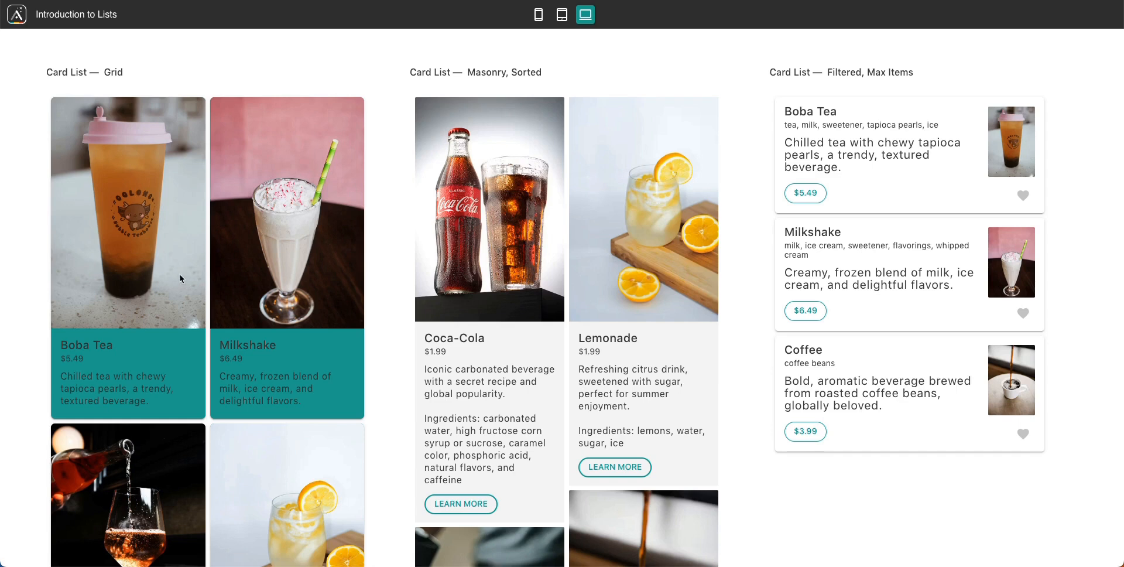
Scroll through the live Beverage card preview, then bring up the Image List screen in the editor
{"action": "scroll", "coordinate": [181, 278], "scroll_direction": "down", "scroll_amount": 5}
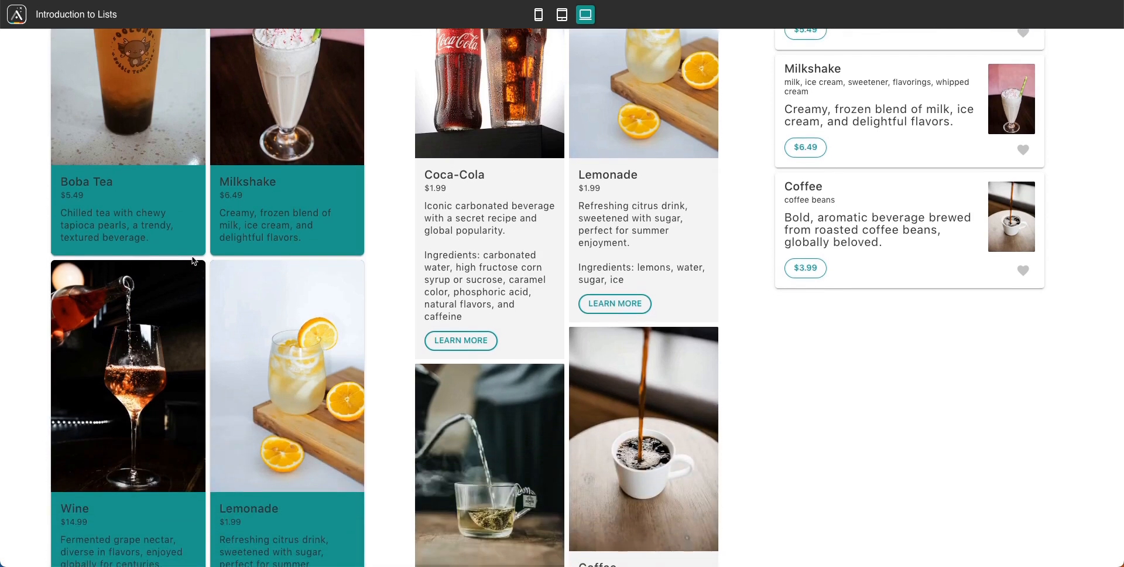
{"action": "scroll", "coordinate": [192, 259], "scroll_direction": "up", "scroll_amount": 5}
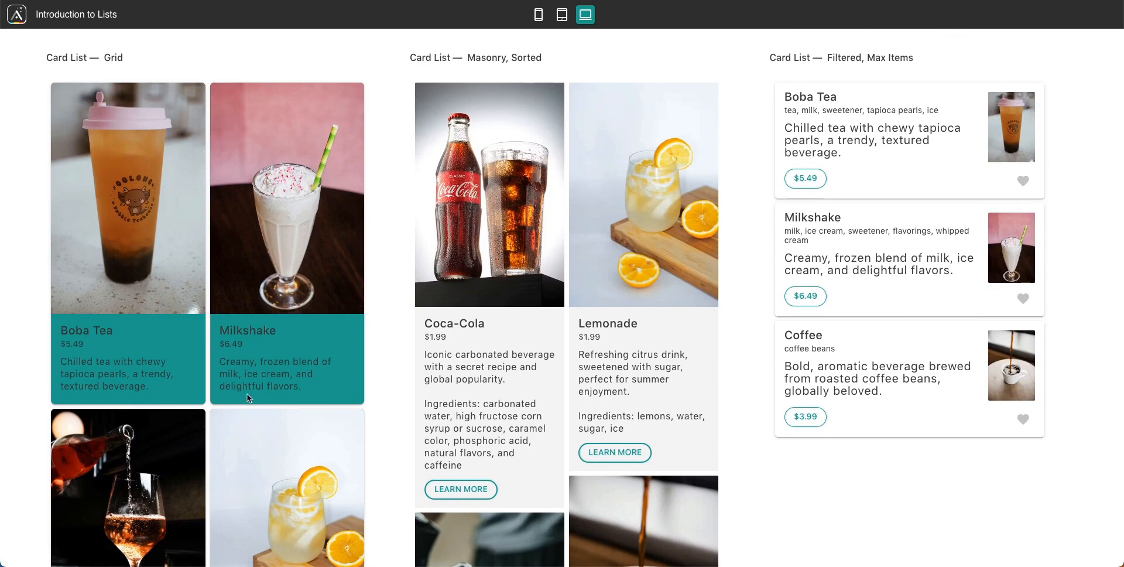
{"action": "scroll", "coordinate": [247, 394], "scroll_direction": "down", "scroll_amount": 10}
{"action": "scroll", "coordinate": [247, 393], "scroll_direction": "down", "scroll_amount": 6}
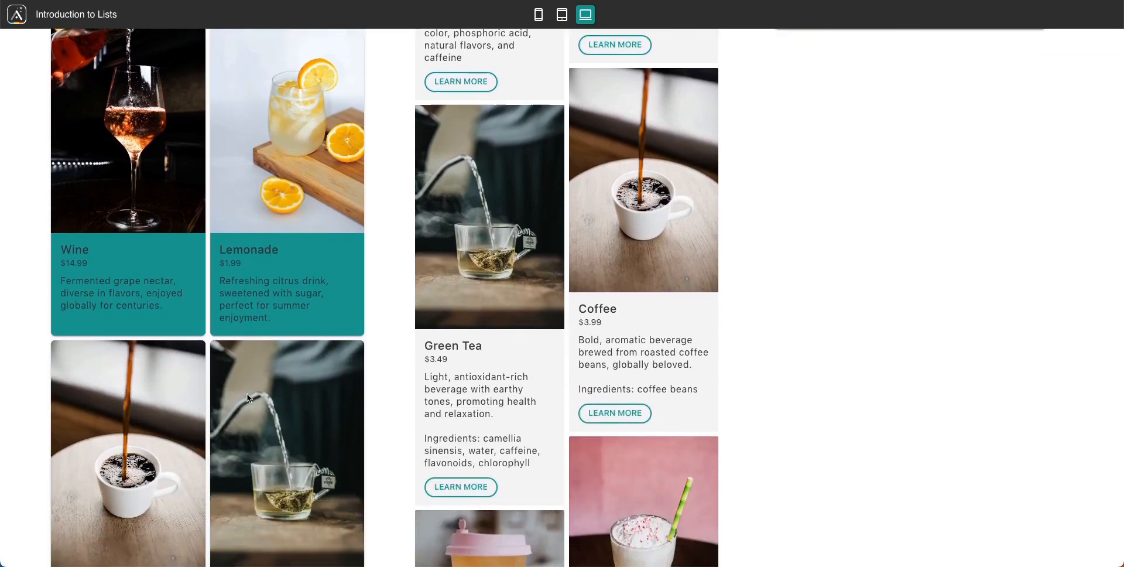
{"action": "scroll", "coordinate": [247, 394], "scroll_direction": "up", "scroll_amount": 15}
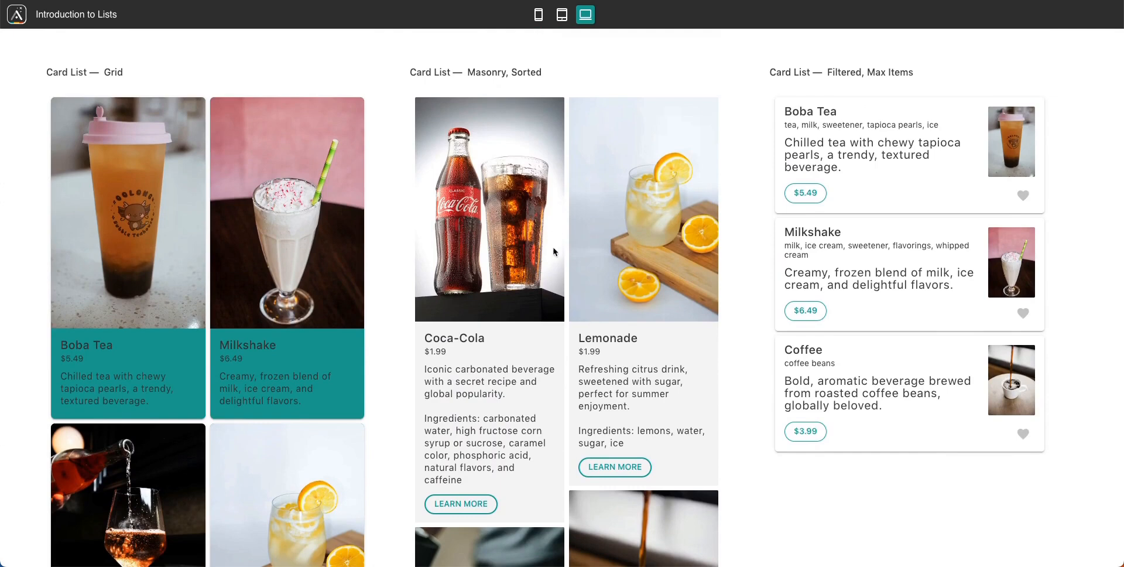
{"action": "scroll", "coordinate": [546, 284], "scroll_direction": "down", "scroll_amount": 3}
{"action": "scroll", "coordinate": [546, 283], "scroll_direction": "down", "scroll_amount": 4}
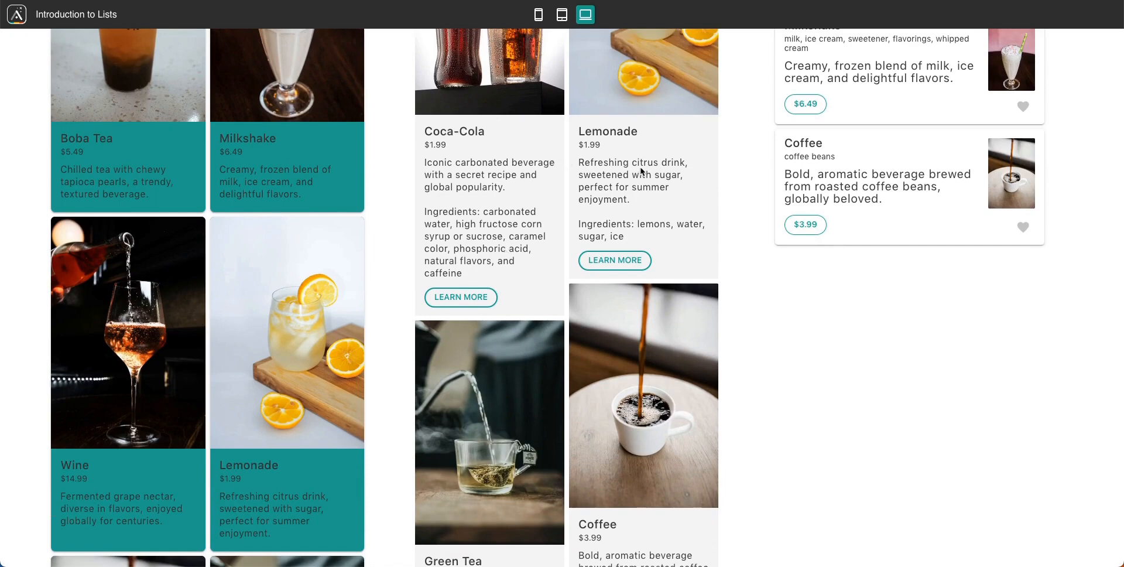
{"action": "scroll", "coordinate": [634, 142], "scroll_direction": "up", "scroll_amount": 1}
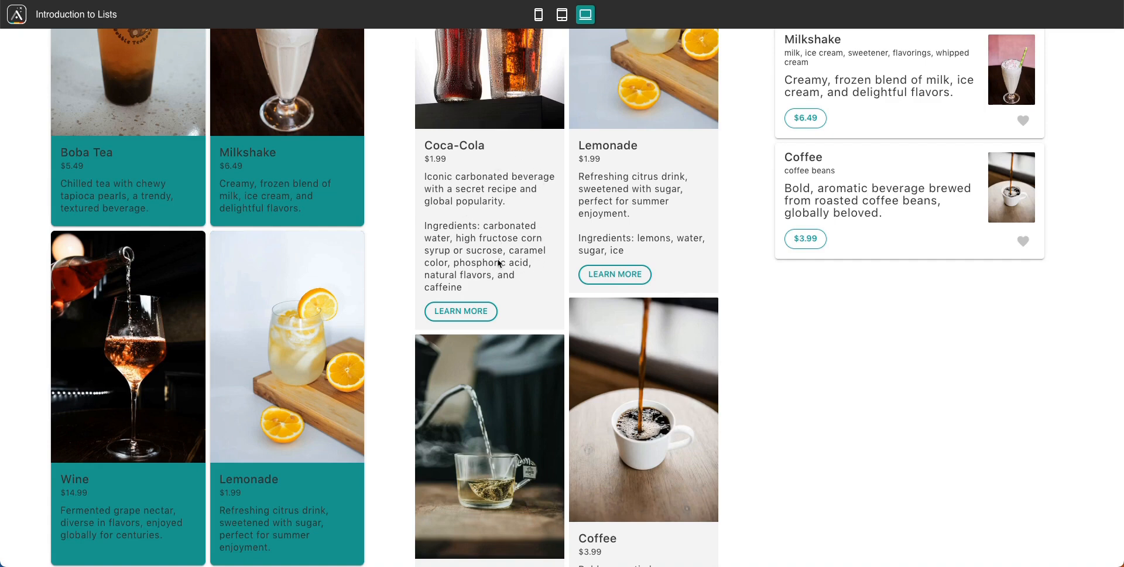
{"action": "scroll", "coordinate": [572, 319], "scroll_direction": "down", "scroll_amount": 5}
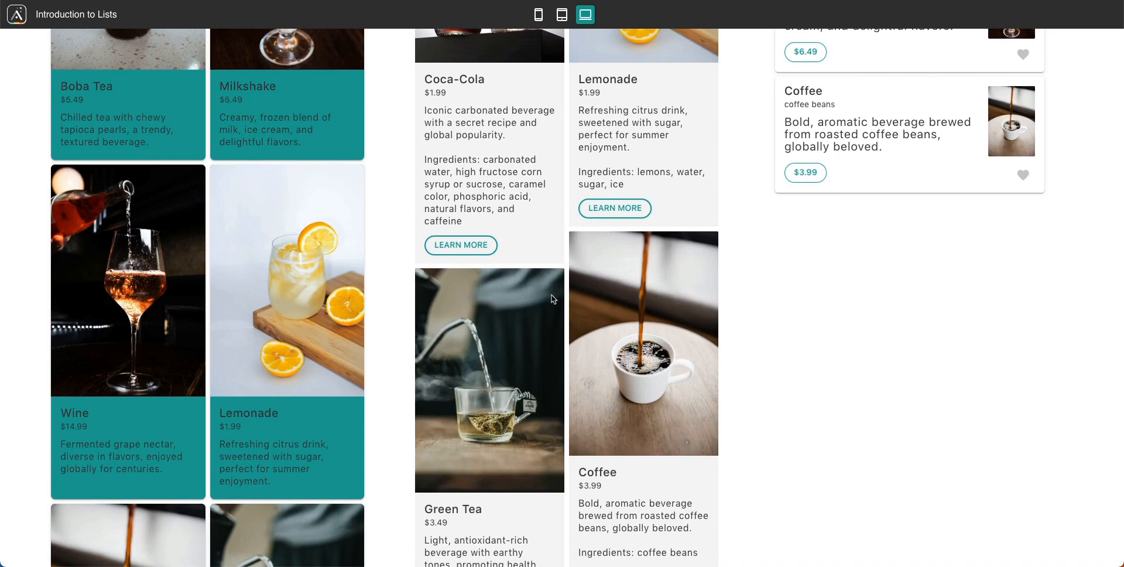
{"action": "scroll", "coordinate": [554, 299], "scroll_direction": "down", "scroll_amount": 3}
{"action": "scroll", "coordinate": [553, 299], "scroll_direction": "down", "scroll_amount": 5}
{"action": "scroll", "coordinate": [553, 299], "scroll_direction": "up", "scroll_amount": 10}
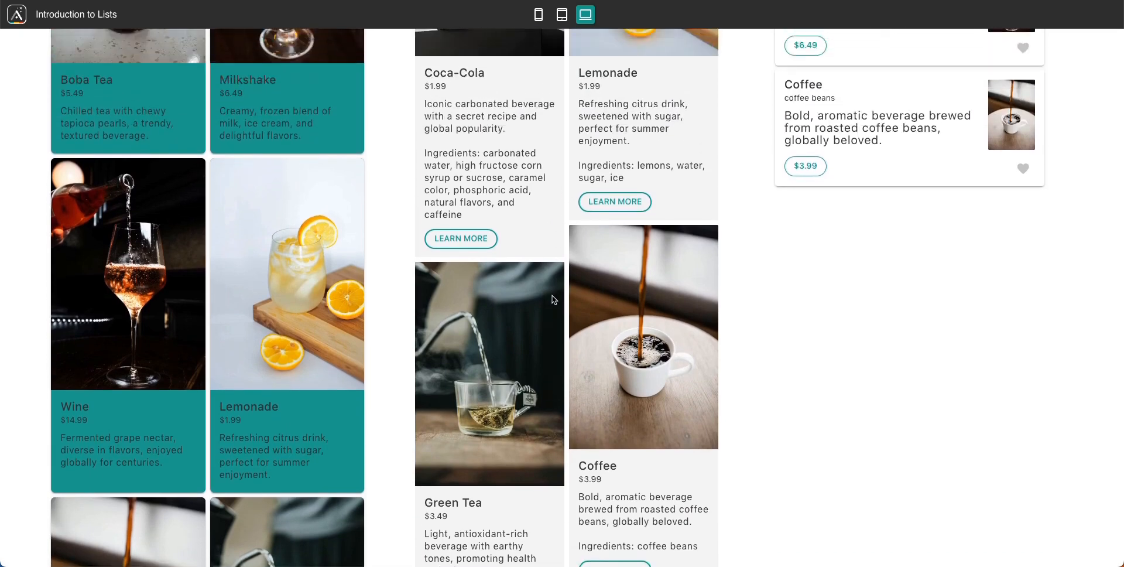
{"action": "scroll", "coordinate": [553, 300], "scroll_direction": "up", "scroll_amount": 6}
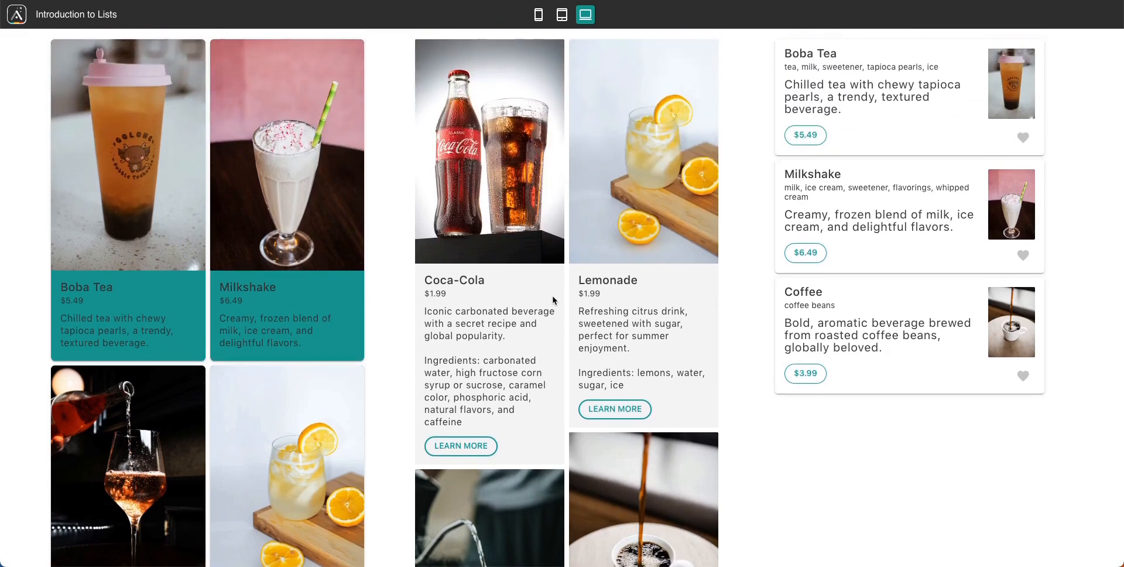
{"action": "scroll", "coordinate": [553, 300], "scroll_direction": "down", "scroll_amount": 10}
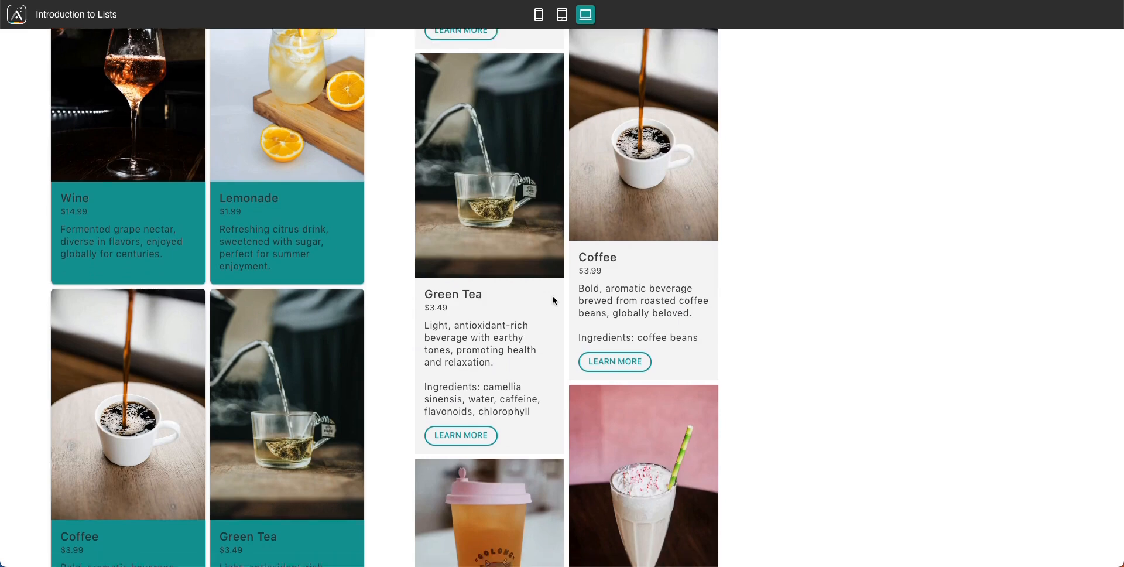
{"action": "scroll", "coordinate": [553, 300], "scroll_direction": "down", "scroll_amount": 5}
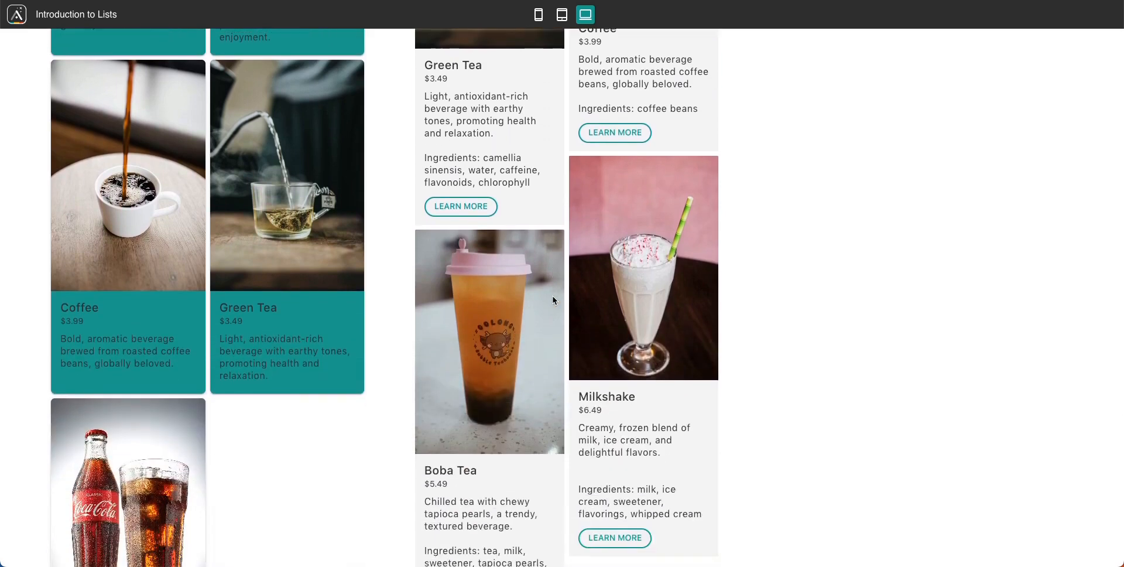
{"action": "scroll", "coordinate": [554, 301], "scroll_direction": "down", "scroll_amount": 10}
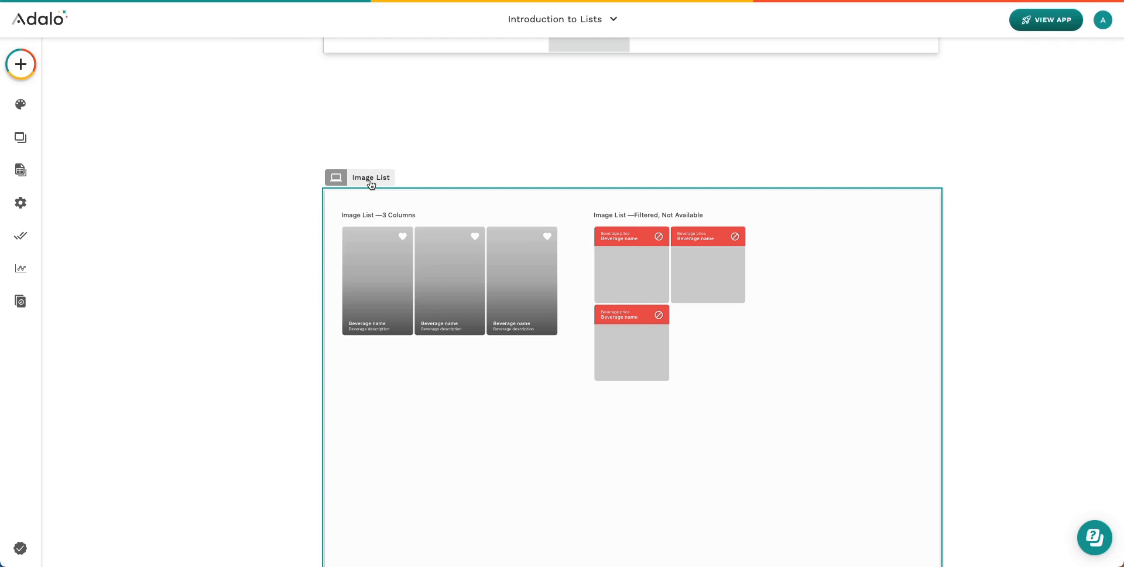
{"action": "left_click", "coordinate": [369, 182]}
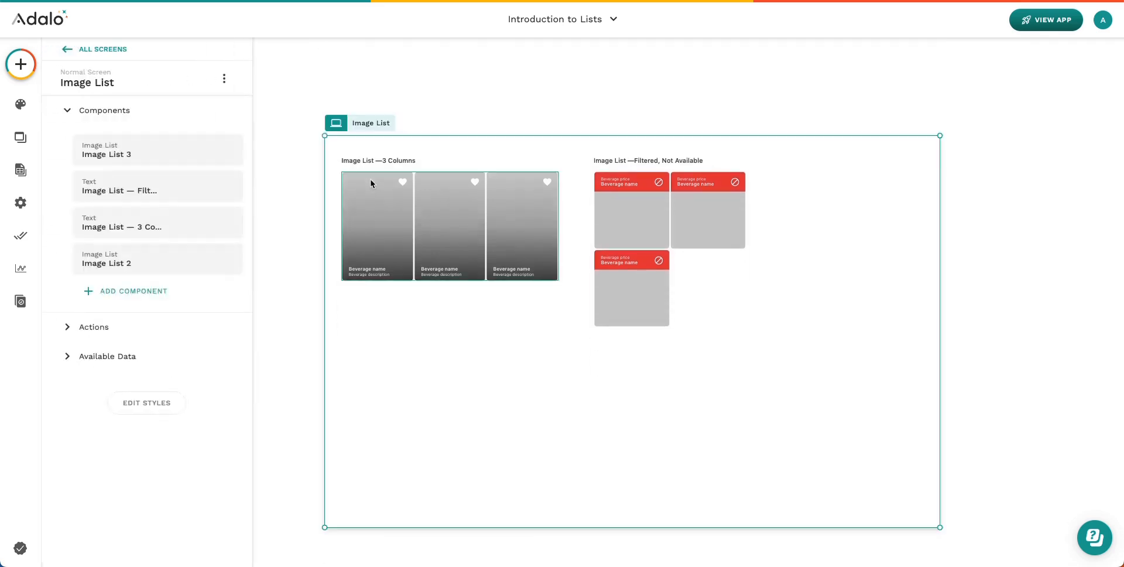
Keep the first image list at 3 columns, then select the Filtered, Not Available image list
{"action": "left_click", "coordinate": [388, 197]}
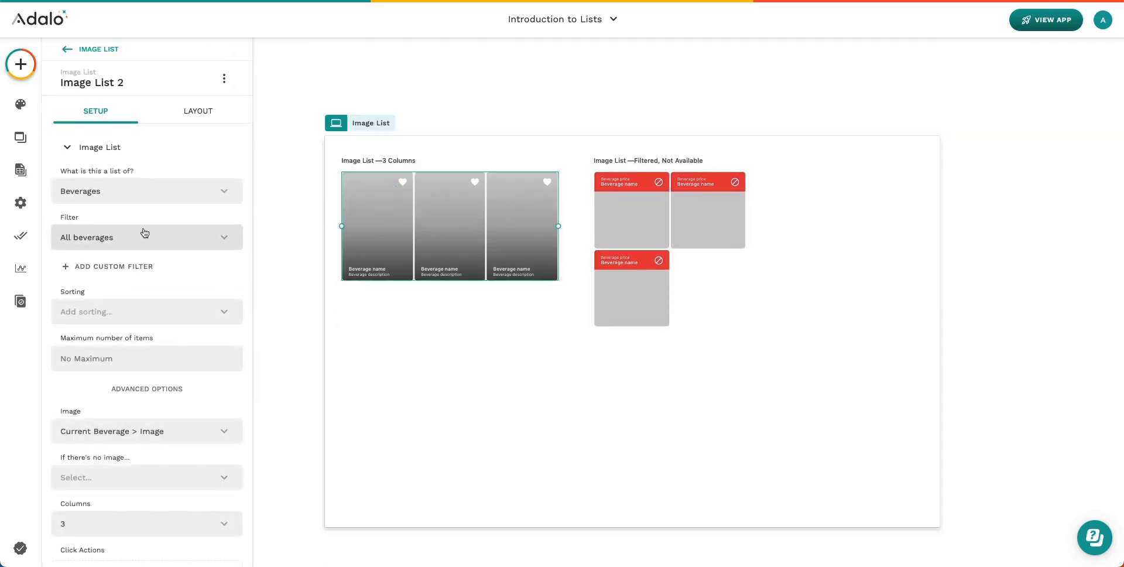
{"action": "scroll", "coordinate": [144, 230], "scroll_direction": "down", "scroll_amount": 2}
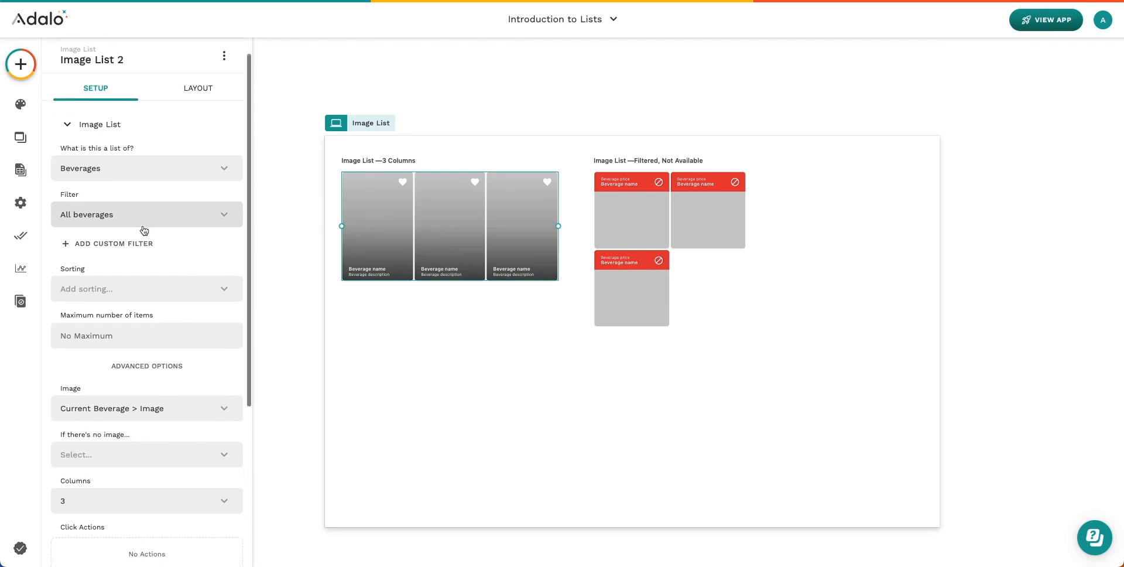
{"action": "scroll", "coordinate": [144, 230], "scroll_direction": "down", "scroll_amount": 6}
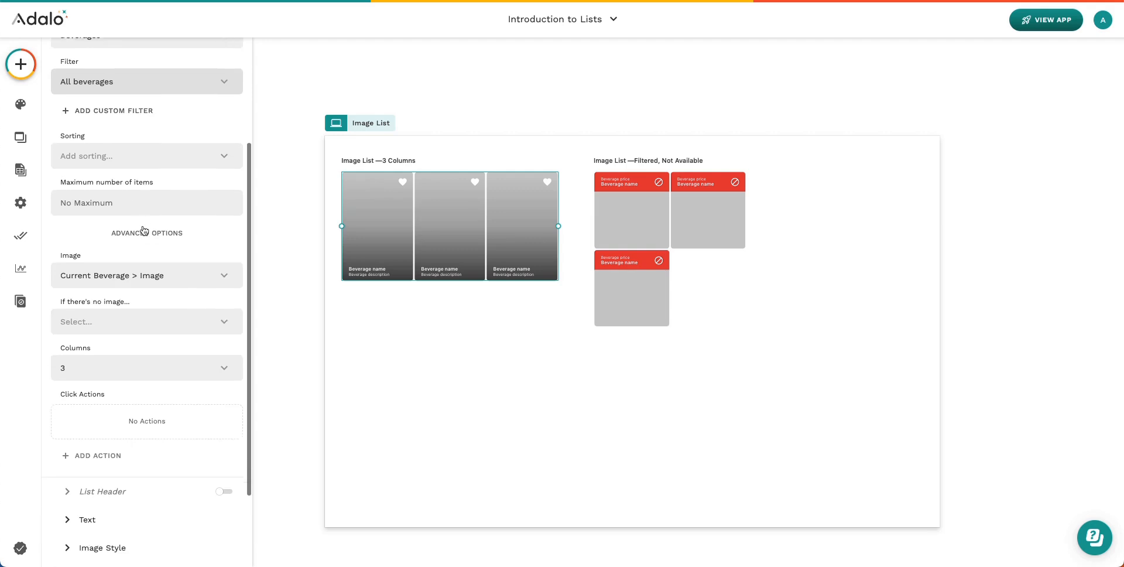
{"action": "scroll", "coordinate": [144, 230], "scroll_direction": "down", "scroll_amount": 2}
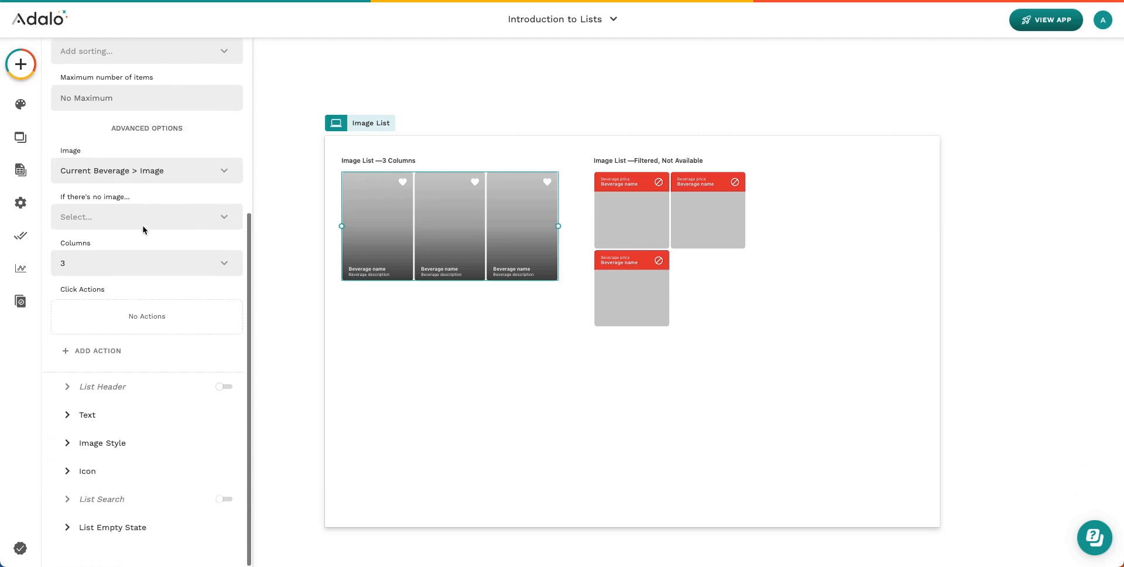
{"action": "left_click", "coordinate": [178, 274]}
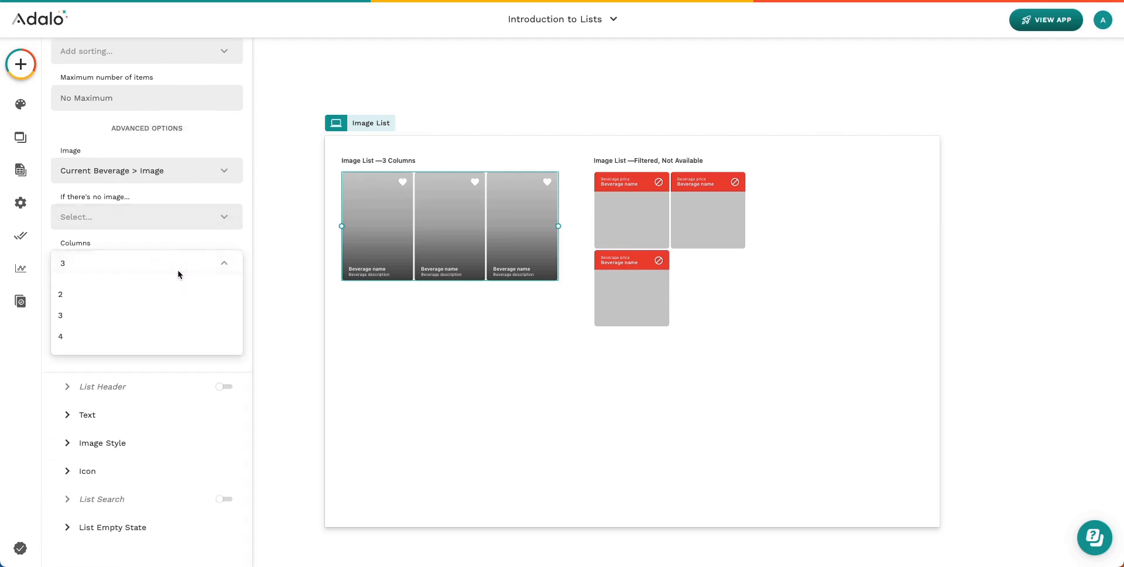
{"action": "left_click", "coordinate": [209, 245]}
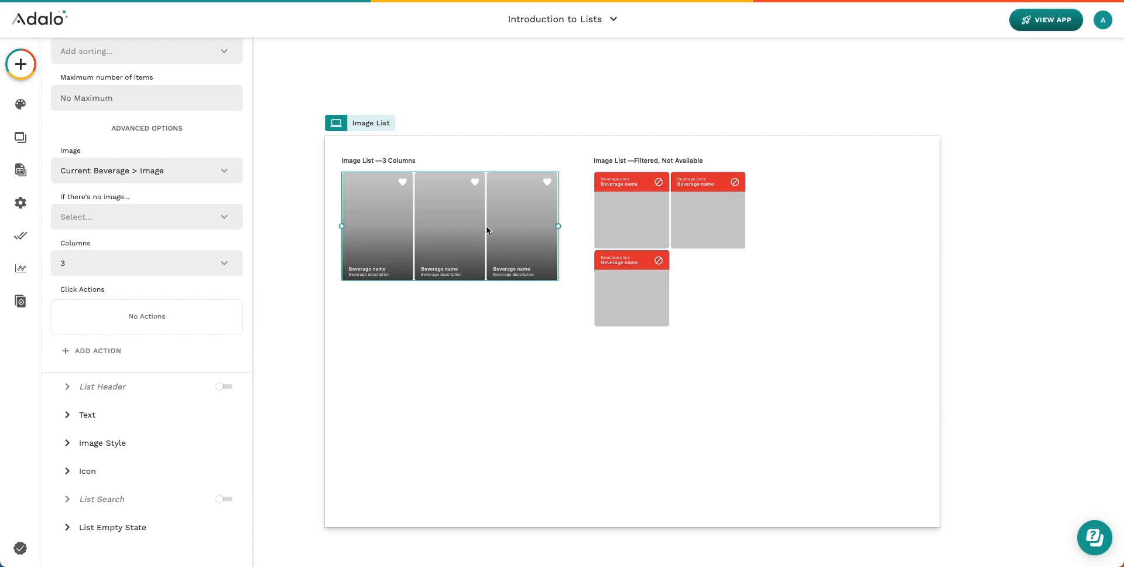
{"action": "left_click", "coordinate": [707, 223]}
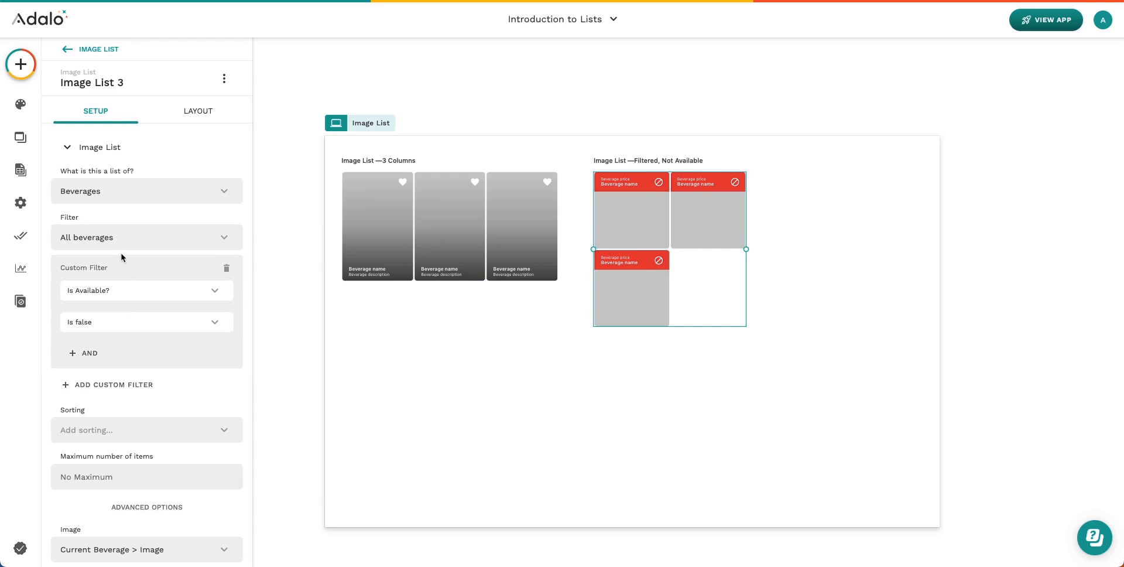
Expand the Text display settings of the Filtered, Not Available image list
{"action": "scroll", "coordinate": [135, 332], "scroll_direction": "down", "scroll_amount": 6}
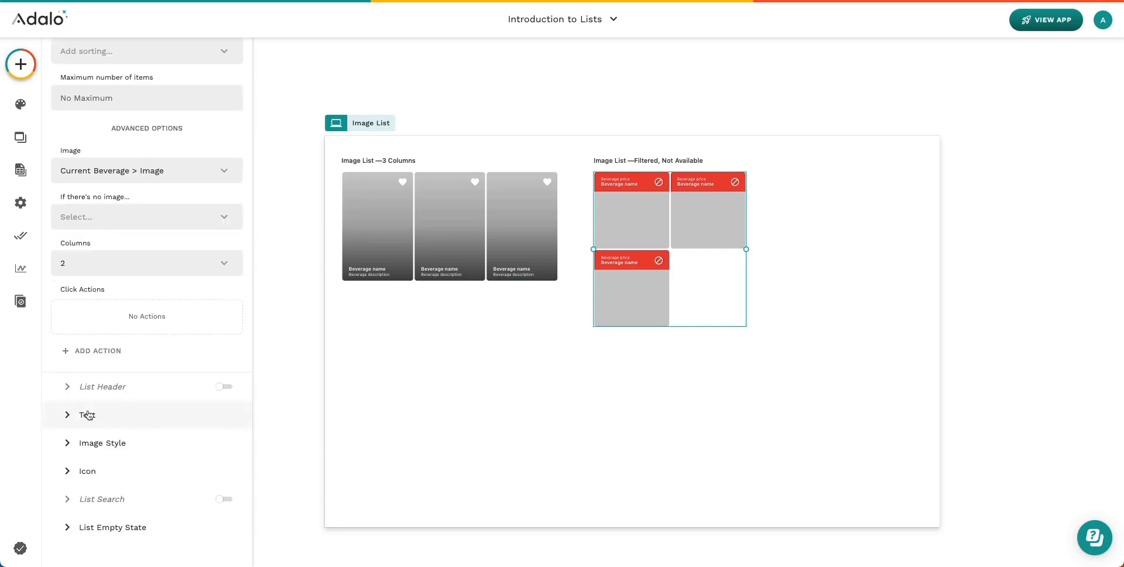
{"action": "left_click", "coordinate": [88, 409]}
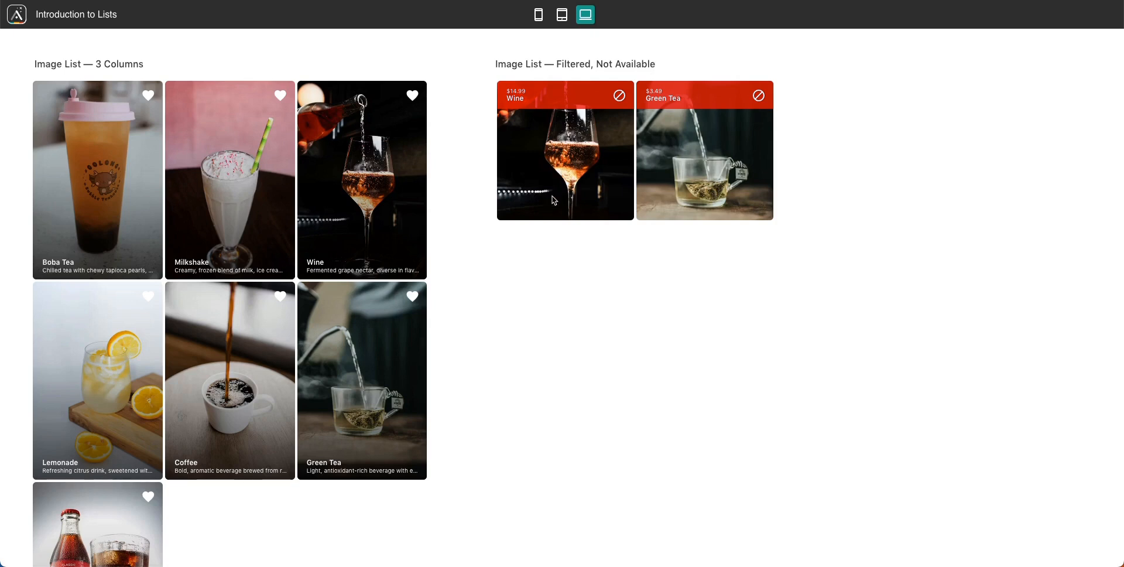
Scroll the live Image List preview showing unavailable Wine and Green Tea
{"action": "scroll", "coordinate": [250, 351], "scroll_direction": "up", "scroll_amount": 2}
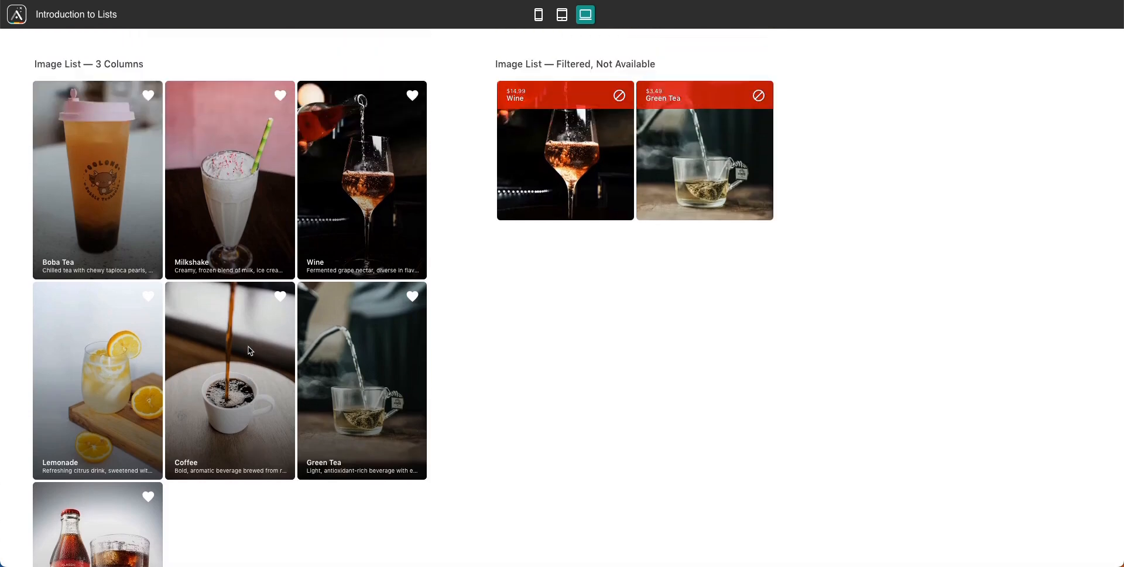
{"action": "scroll", "coordinate": [250, 351], "scroll_direction": "down", "scroll_amount": 1}
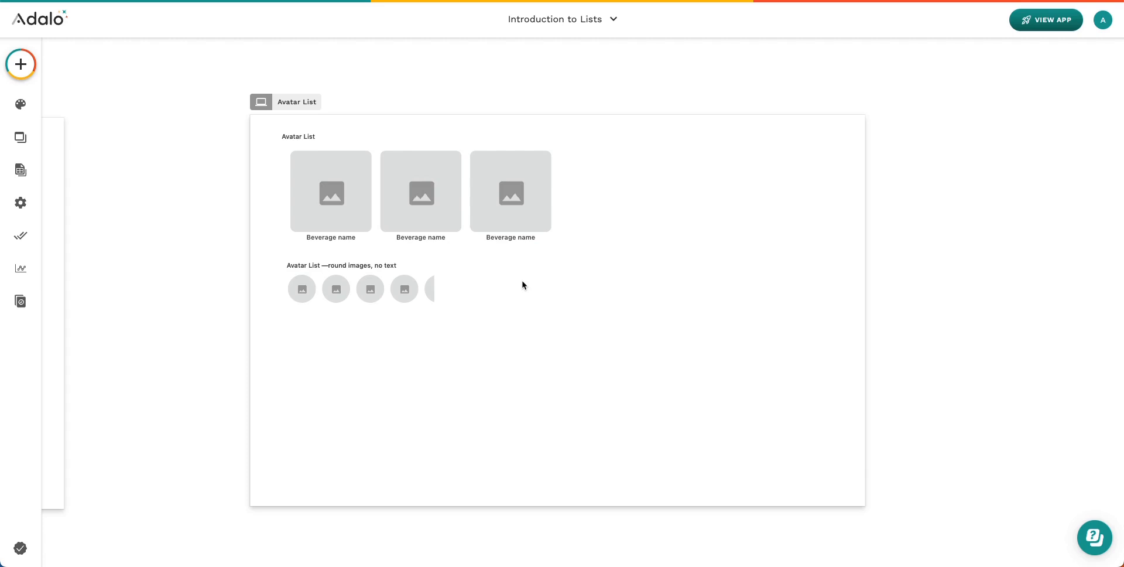
Stretch the top labelled Avatar List across the screen width so five beverages show
{"action": "left_click", "coordinate": [497, 204]}
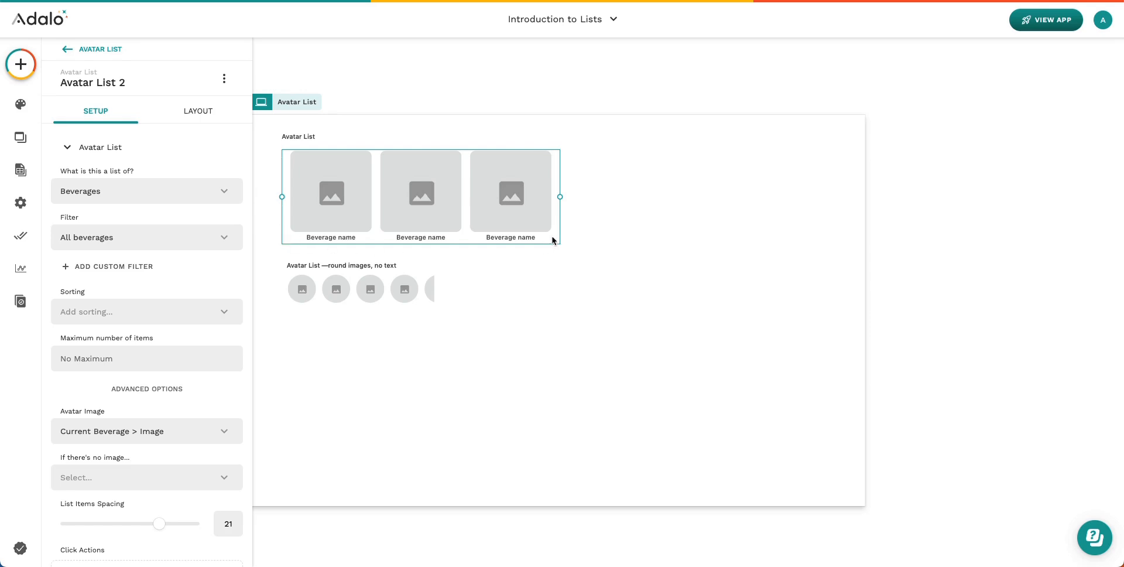
{"action": "left_click_drag", "start_coordinate": [561, 196], "coordinate": [684, 188]}
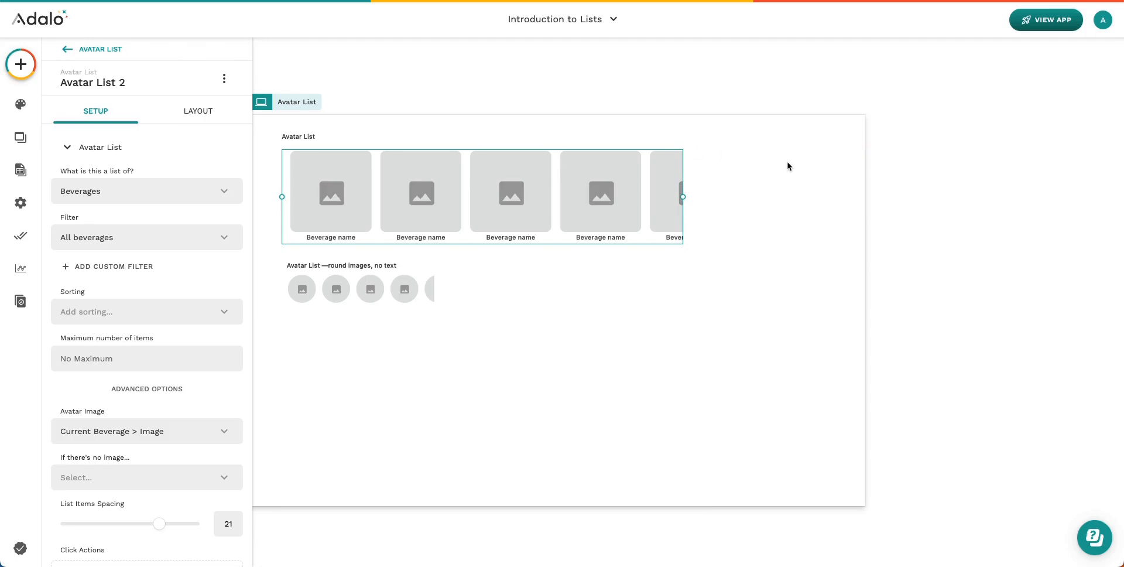
{"action": "left_click", "coordinate": [682, 197]}
{"action": "left_click_drag", "start_coordinate": [681, 197], "coordinate": [737, 197]}
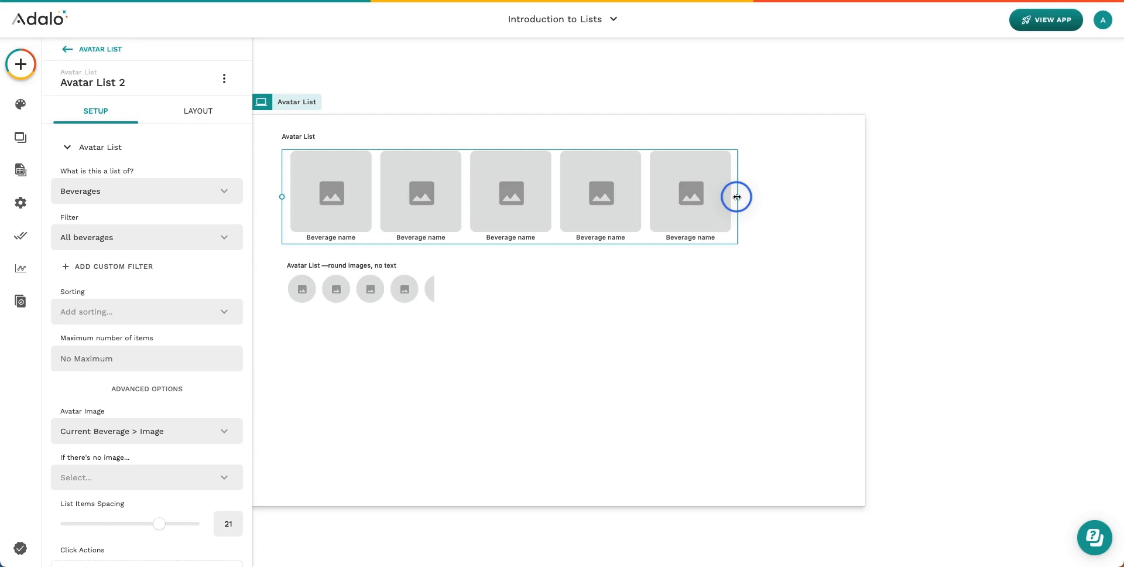
{"action": "left_click_drag", "start_coordinate": [736, 197], "coordinate": [857, 196]}
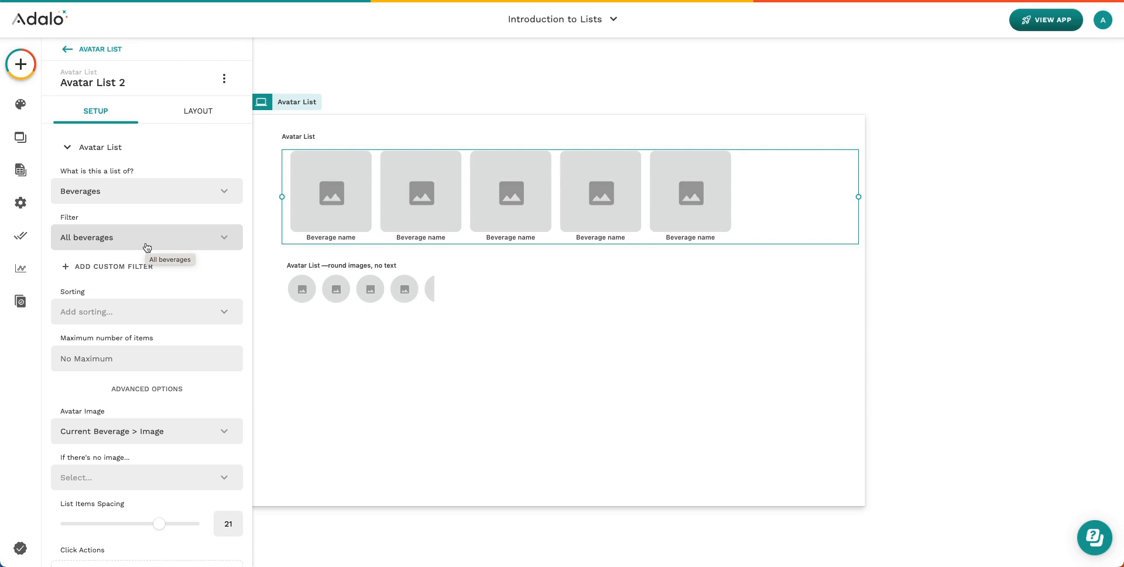
{"action": "scroll", "coordinate": [147, 246], "scroll_direction": "down", "scroll_amount": 3}
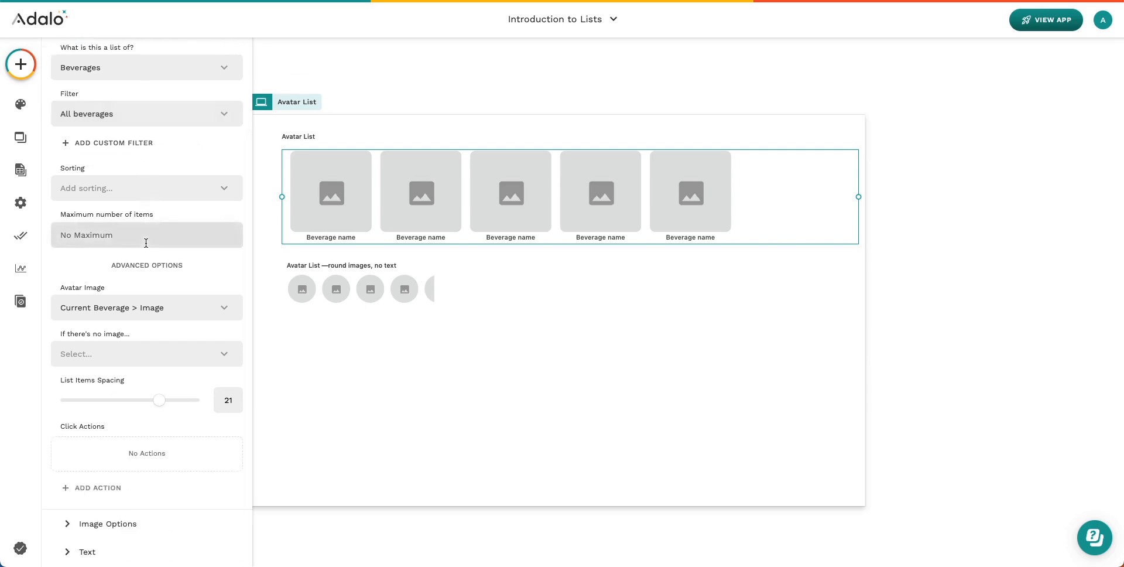
{"action": "scroll", "coordinate": [146, 242], "scroll_direction": "up", "scroll_amount": 2}
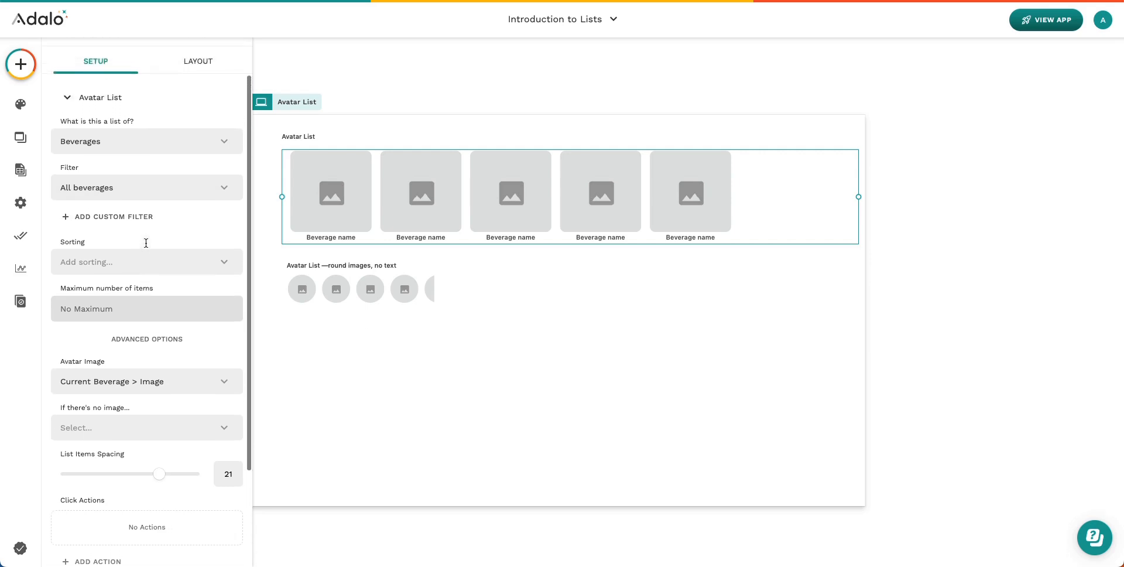
{"action": "scroll", "coordinate": [145, 243], "scroll_direction": "down", "scroll_amount": 1}
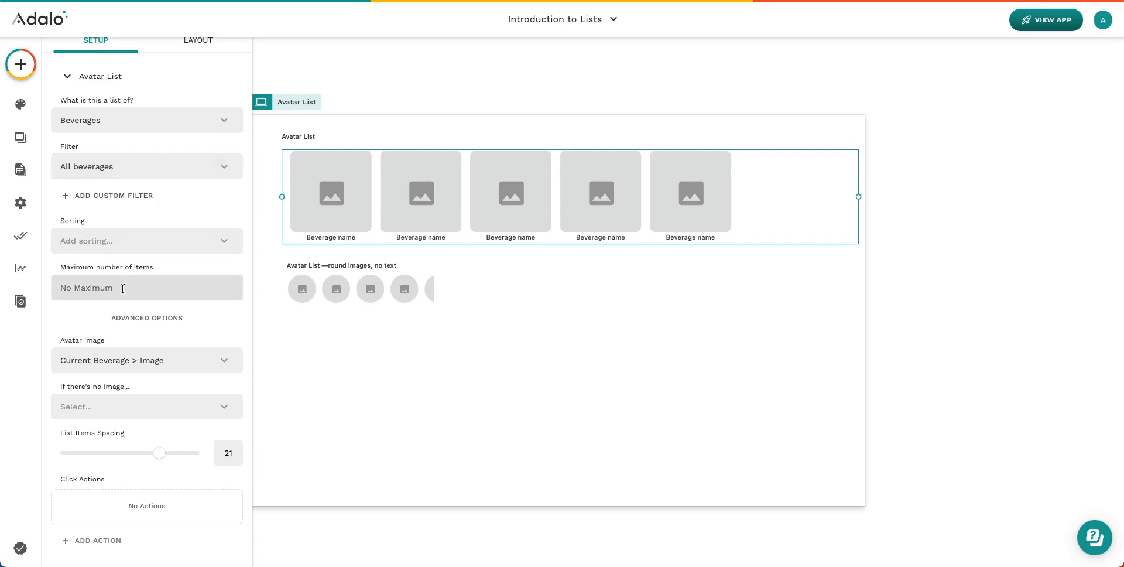
{"action": "scroll", "coordinate": [122, 288], "scroll_direction": "down", "scroll_amount": 3}
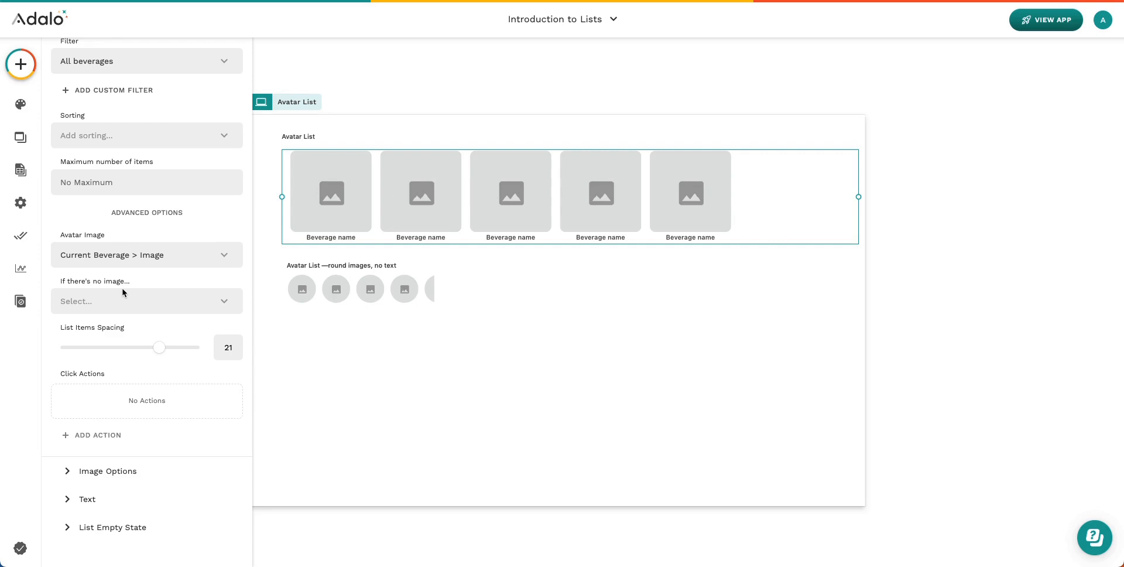
Set avatar spacing to 15, narrow the avatar images and round their corners to 20
{"action": "mouse_move", "coordinate": [159, 349]}
{"action": "left_mouse_down"}
{"action": "mouse_move", "coordinate": [128, 351]}
{"action": "mouse_move", "coordinate": [201, 351]}
{"action": "mouse_move", "coordinate": [161, 355]}
{"action": "left_mouse_up"}
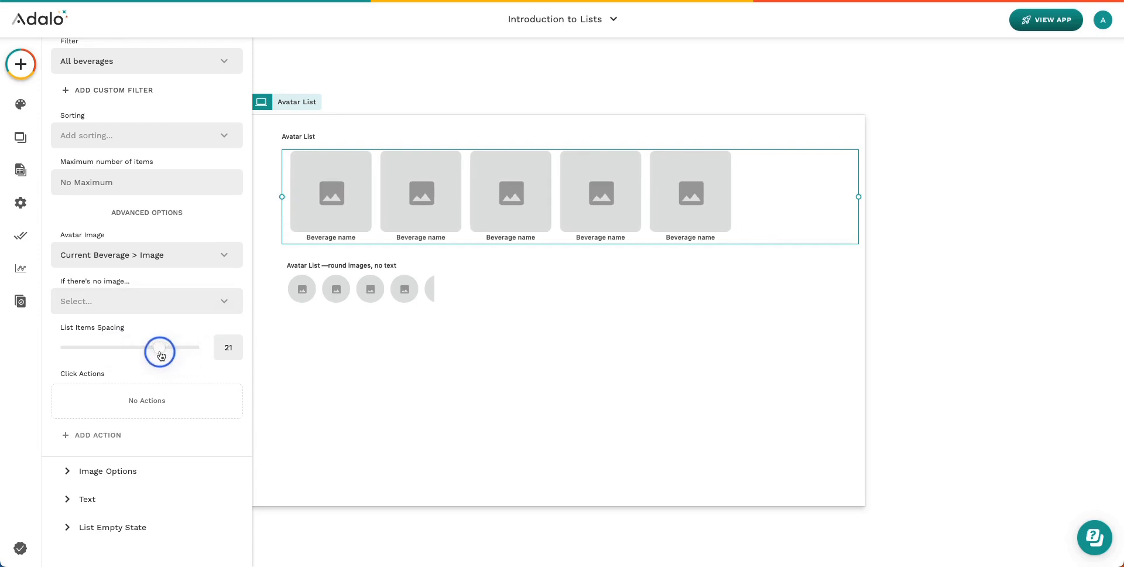
{"action": "left_click", "coordinate": [114, 471]}
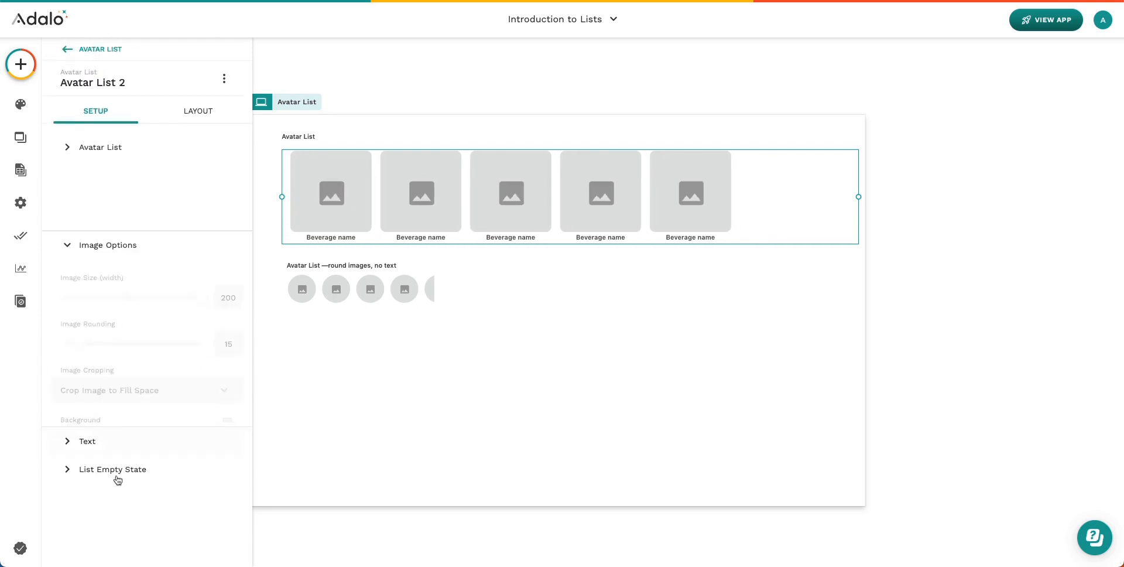
{"action": "mouse_move", "coordinate": [201, 229]}
{"action": "left_mouse_down"}
{"action": "mouse_move", "coordinate": [119, 228]}
{"action": "mouse_move", "coordinate": [195, 228]}
{"action": "left_mouse_up"}
{"action": "mouse_move", "coordinate": [80, 275]}
{"action": "left_mouse_down"}
{"action": "mouse_move", "coordinate": [186, 273]}
{"action": "mouse_move", "coordinate": [83, 279]}
{"action": "left_mouse_up"}
{"action": "left_click", "coordinate": [118, 323]}
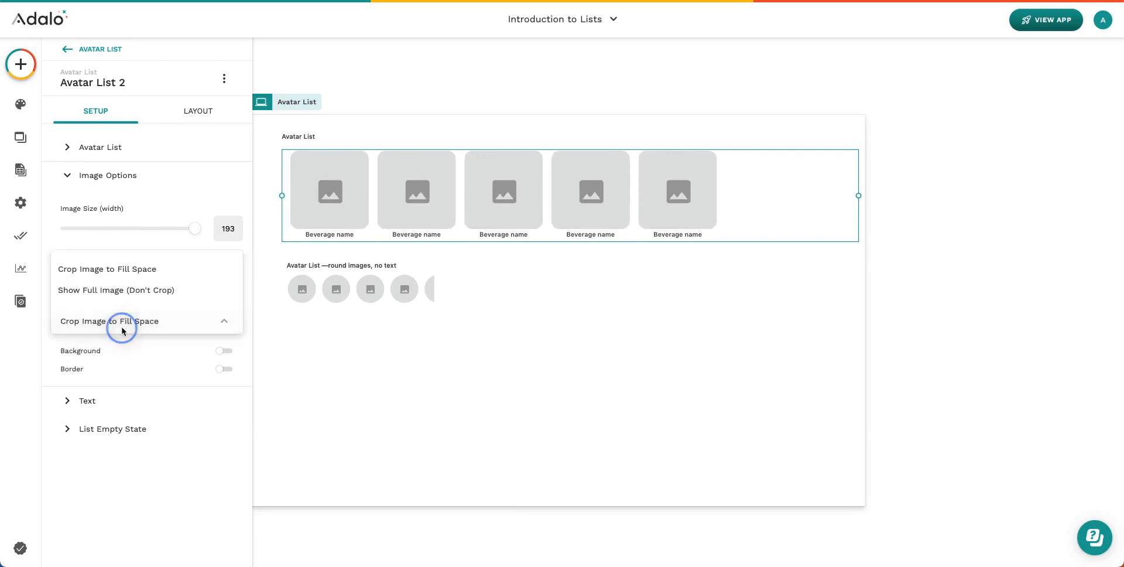
{"action": "left_click", "coordinate": [57, 350]}
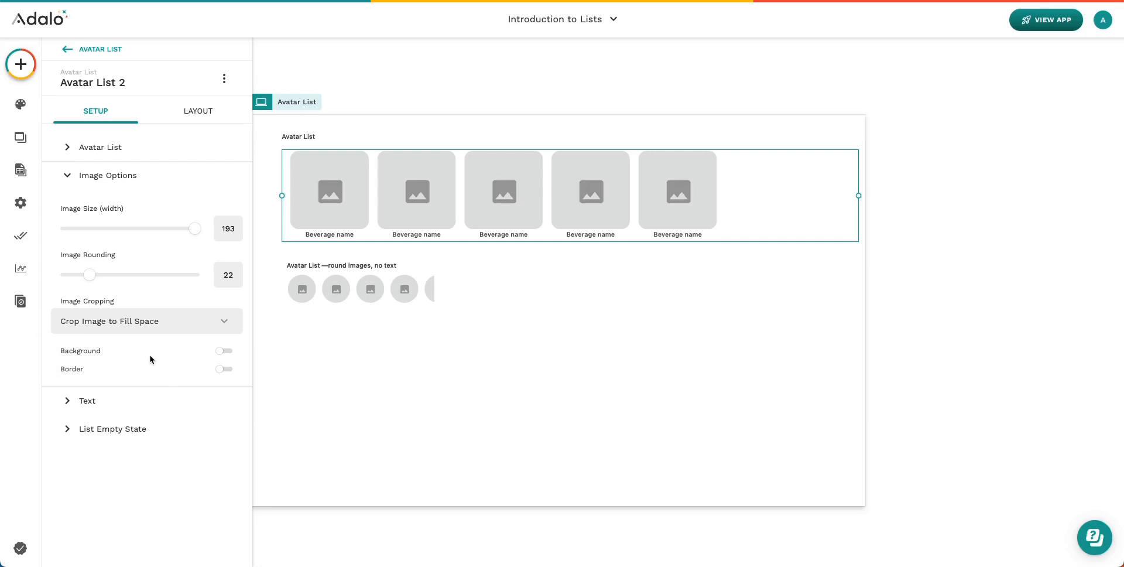
Try beverage names above the images, return them below, then select the round-image avatar list
{"action": "left_click", "coordinate": [100, 400]}
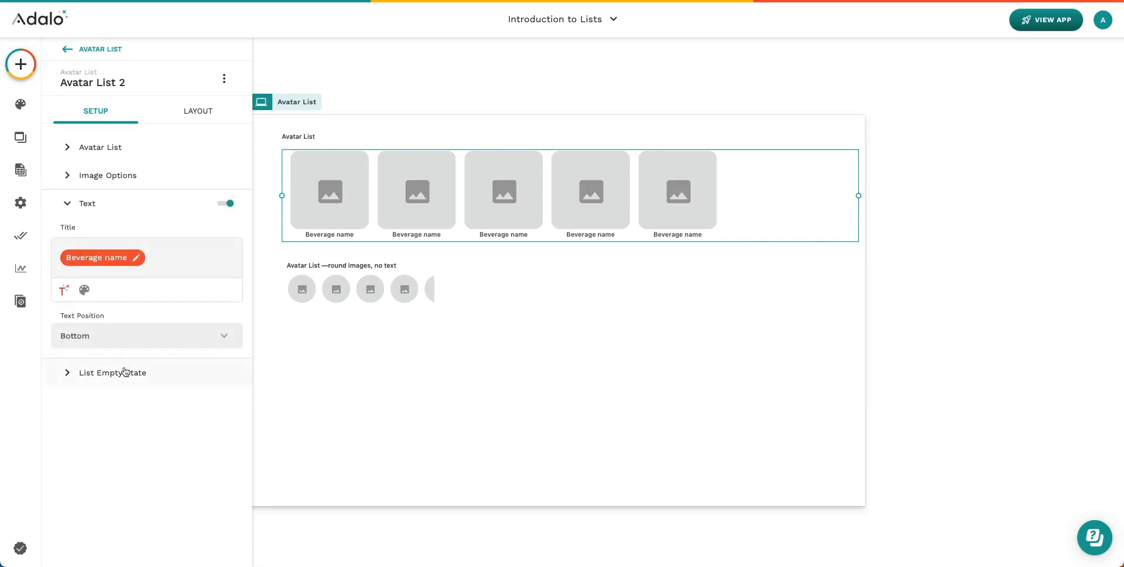
{"action": "left_click", "coordinate": [90, 340]}
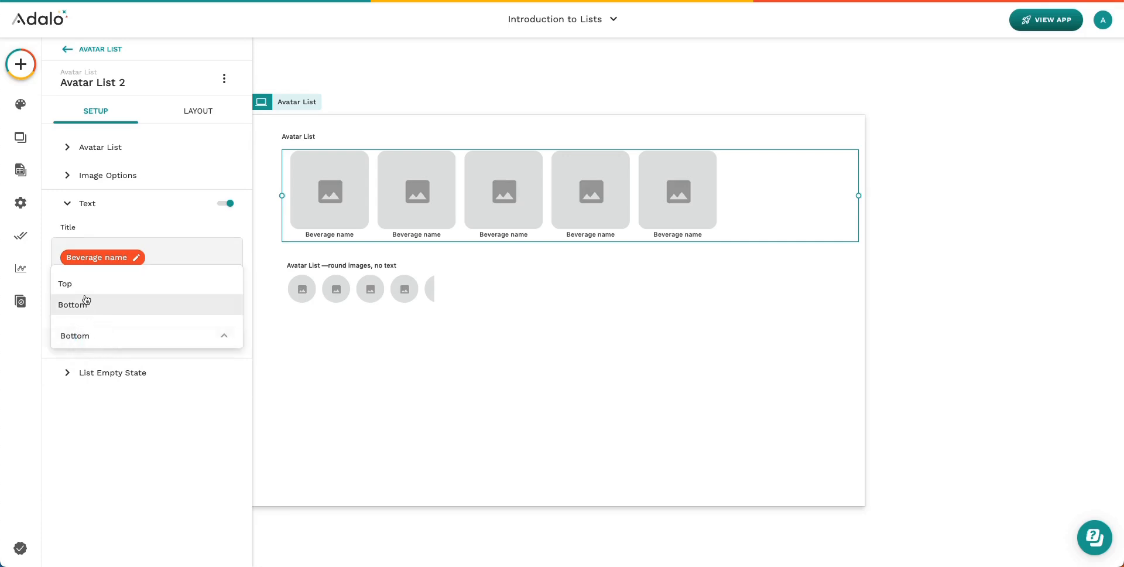
{"action": "left_click", "coordinate": [78, 284]}
{"action": "left_click", "coordinate": [103, 336]}
{"action": "left_click", "coordinate": [98, 305]}
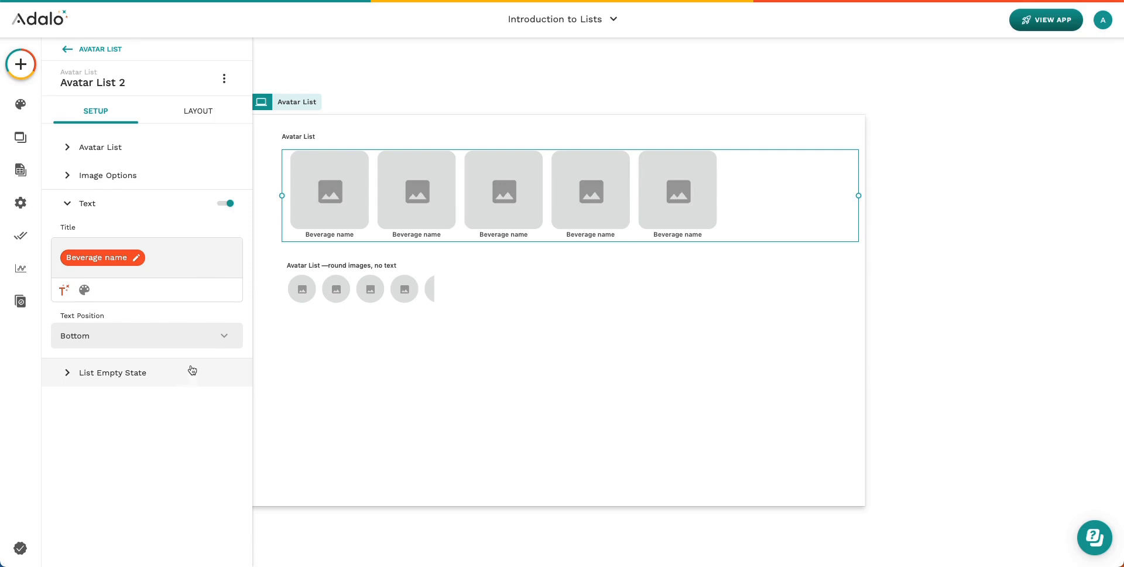
{"action": "left_click", "coordinate": [318, 289]}
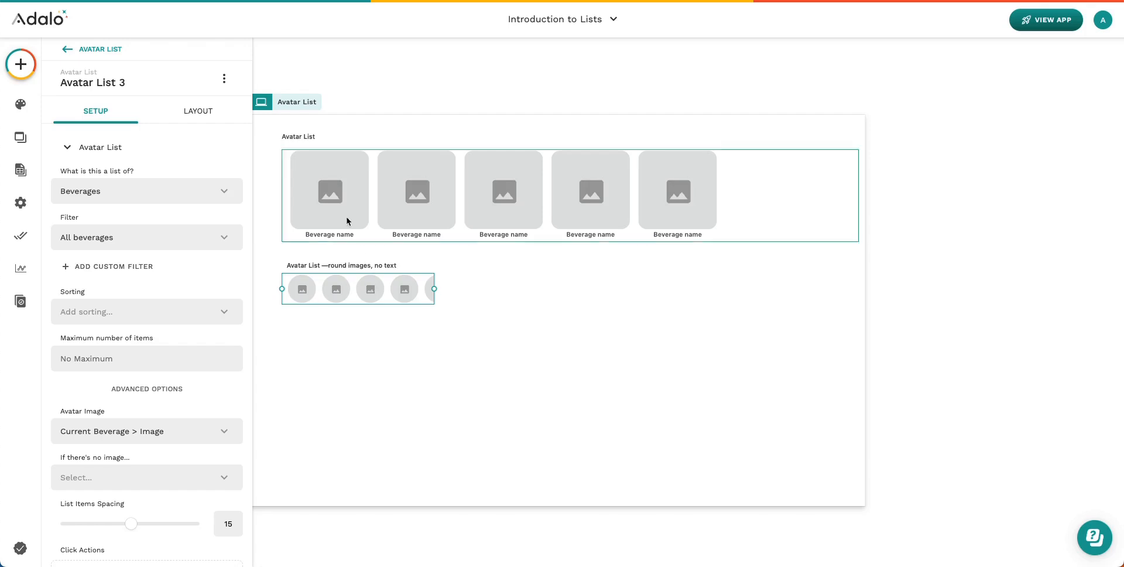
Narrow the round-image avatar list by pulling its right edge left
{"action": "left_click_drag", "start_coordinate": [434, 289], "coordinate": [406, 289]}
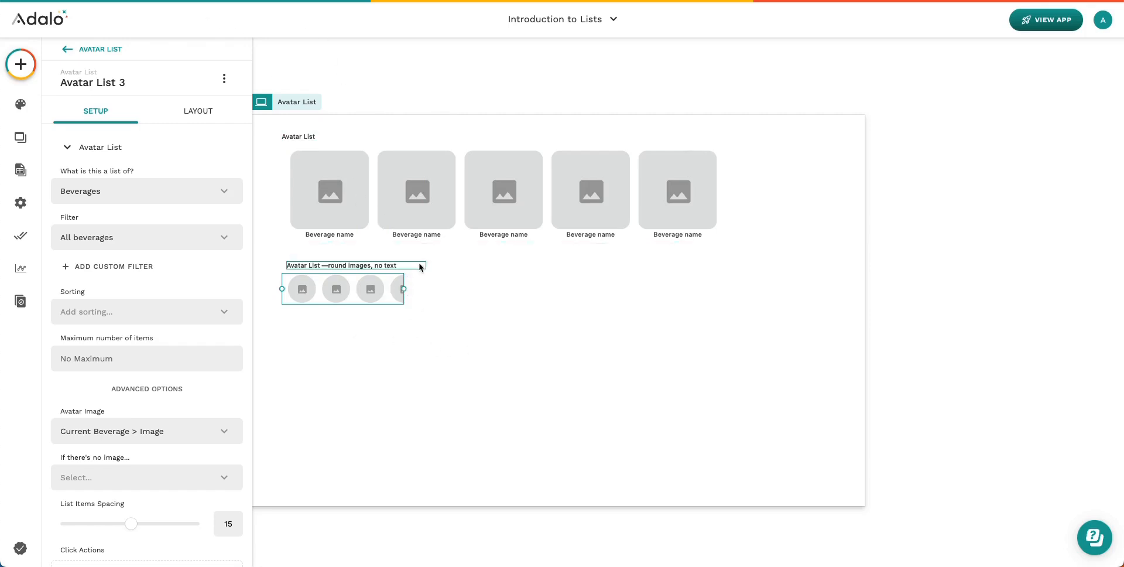
{"action": "scroll", "coordinate": [432, 298], "scroll_direction": "left", "scroll_amount": 1}
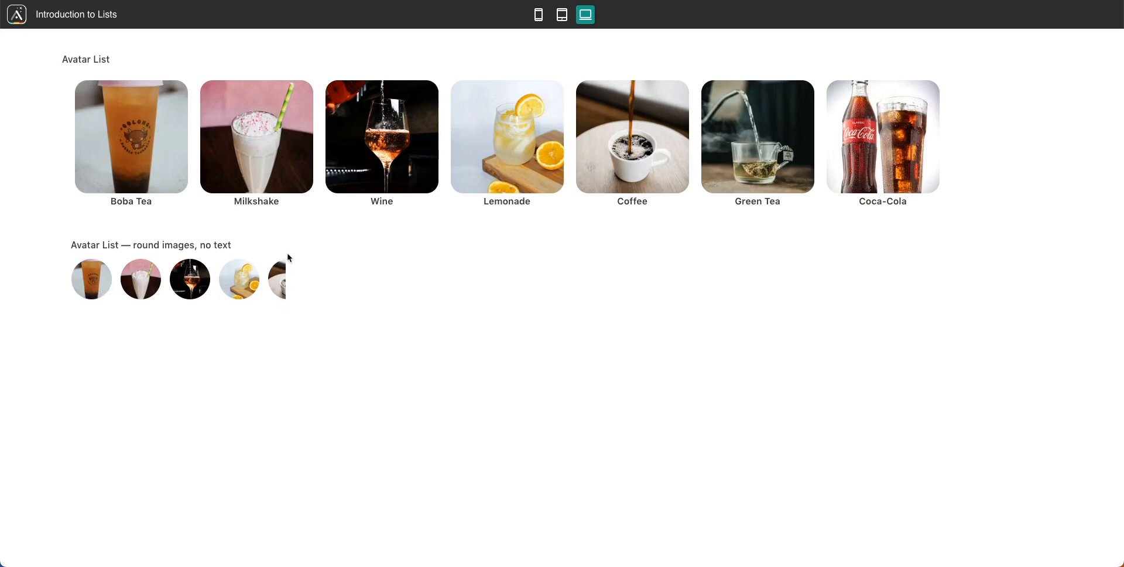
Swipe the row of round beverage avatars in the live preview
{"action": "left_click_drag", "start_coordinate": [279, 281], "coordinate": [316, 266]}
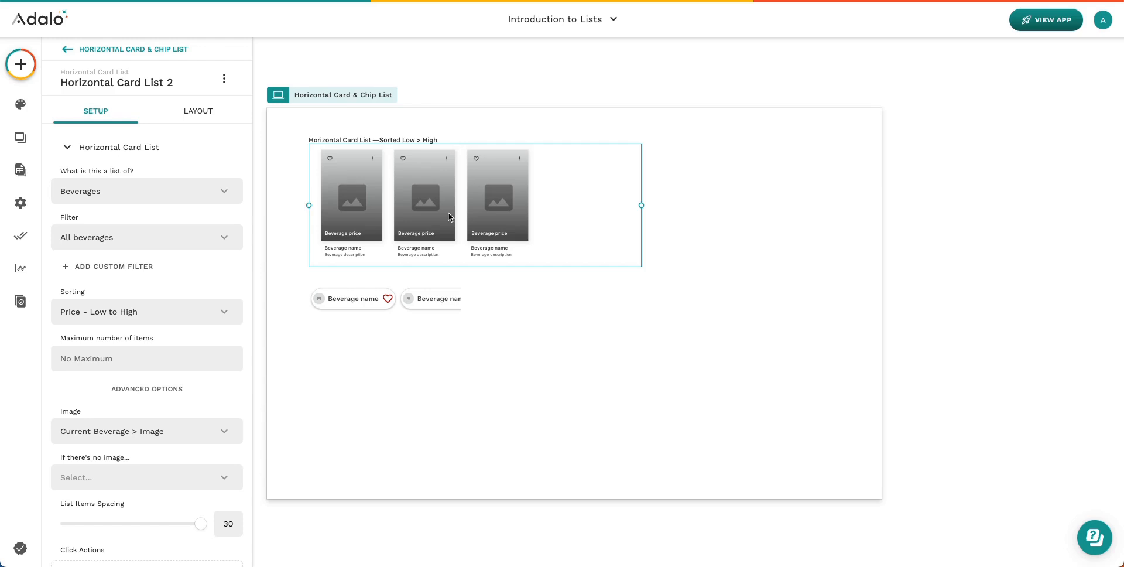
Keep the card price overlay at Bottom Overlay after trying Top Overlay, then select the chip list
{"action": "scroll", "coordinate": [449, 213], "scroll_direction": "down", "scroll_amount": 1}
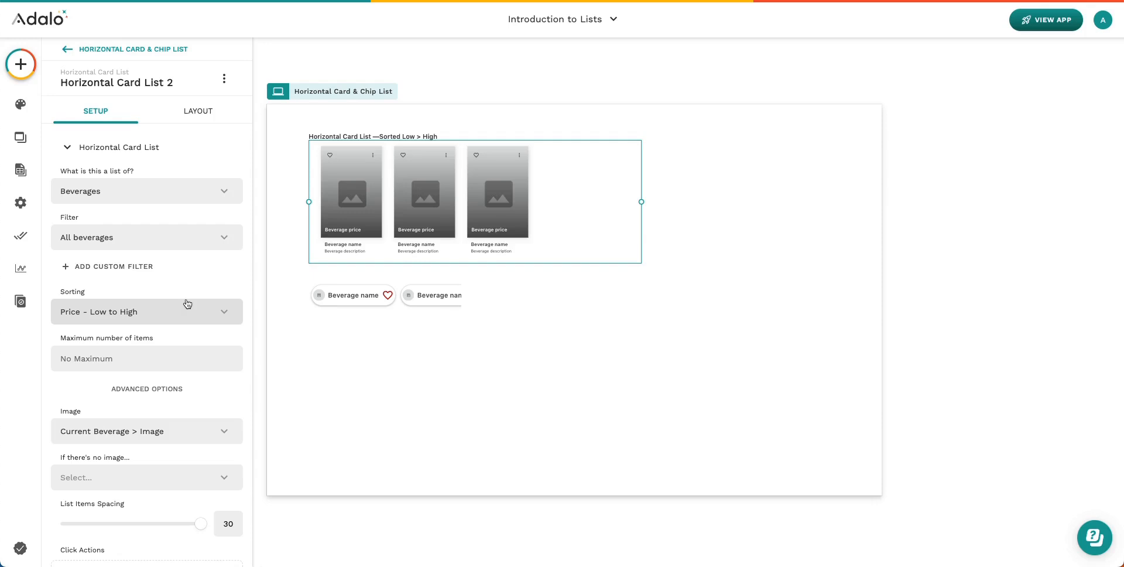
{"action": "scroll", "coordinate": [189, 309], "scroll_direction": "down", "scroll_amount": 1}
{"action": "scroll", "coordinate": [189, 309], "scroll_direction": "down", "scroll_amount": 5}
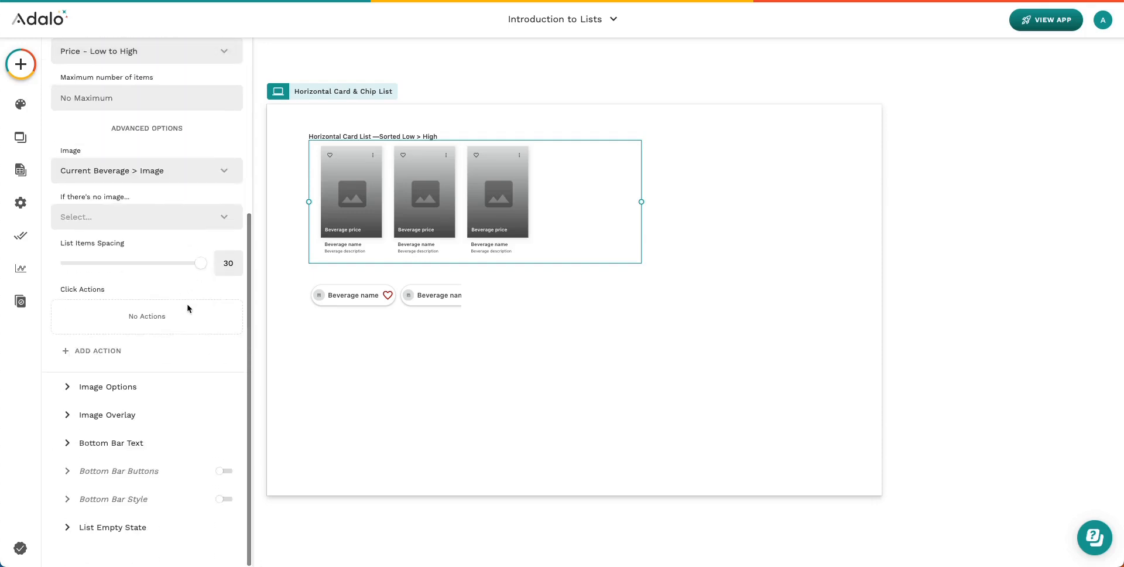
{"action": "left_click", "coordinate": [126, 390]}
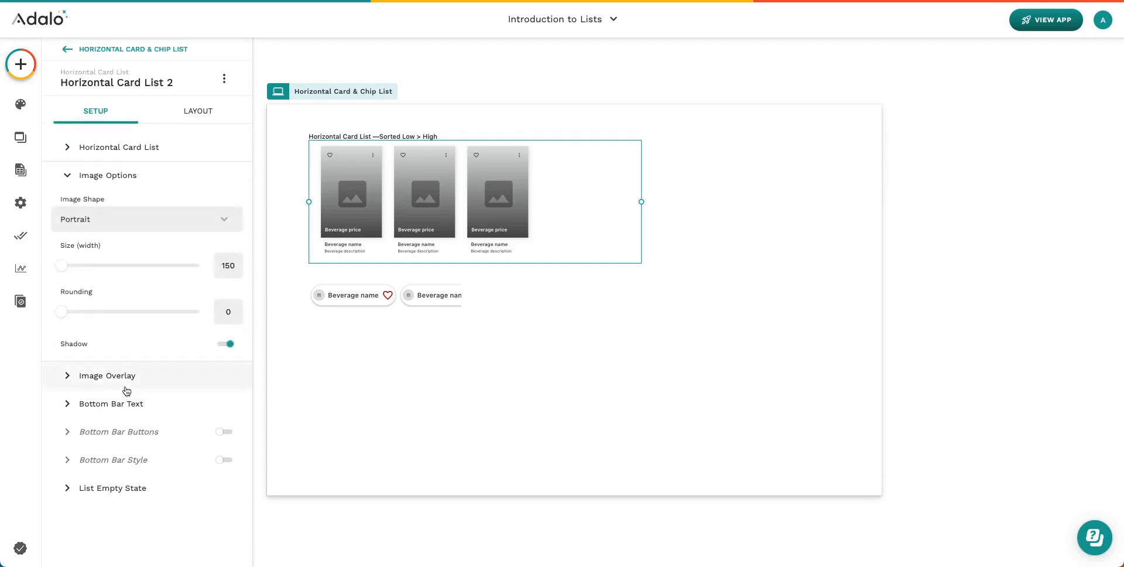
{"action": "left_click", "coordinate": [126, 399]}
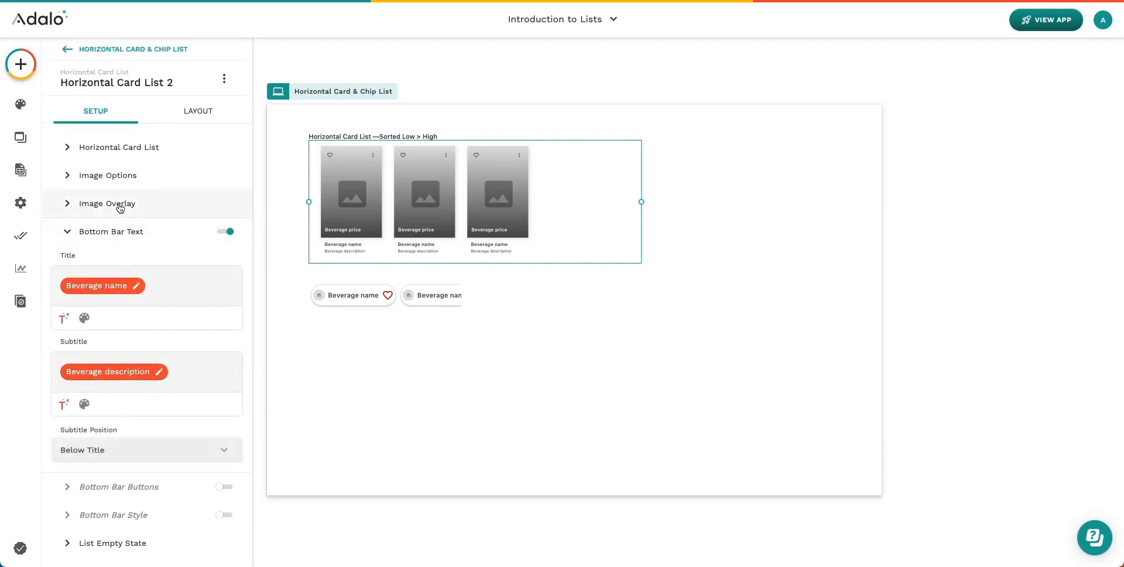
{"action": "left_click", "coordinate": [120, 205]}
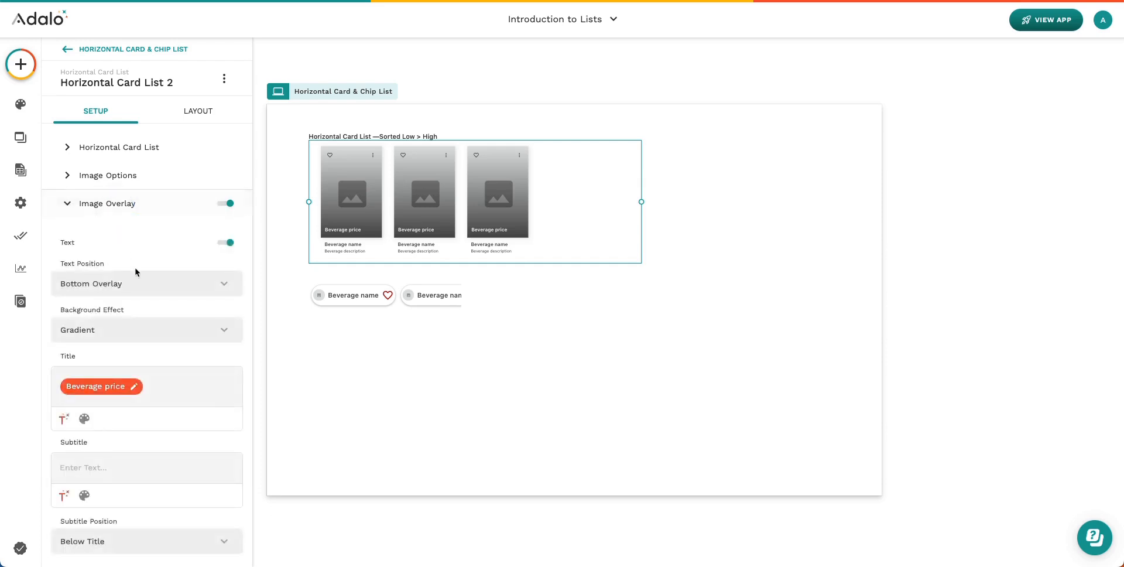
{"action": "left_click", "coordinate": [140, 287]}
{"action": "left_click", "coordinate": [113, 336]}
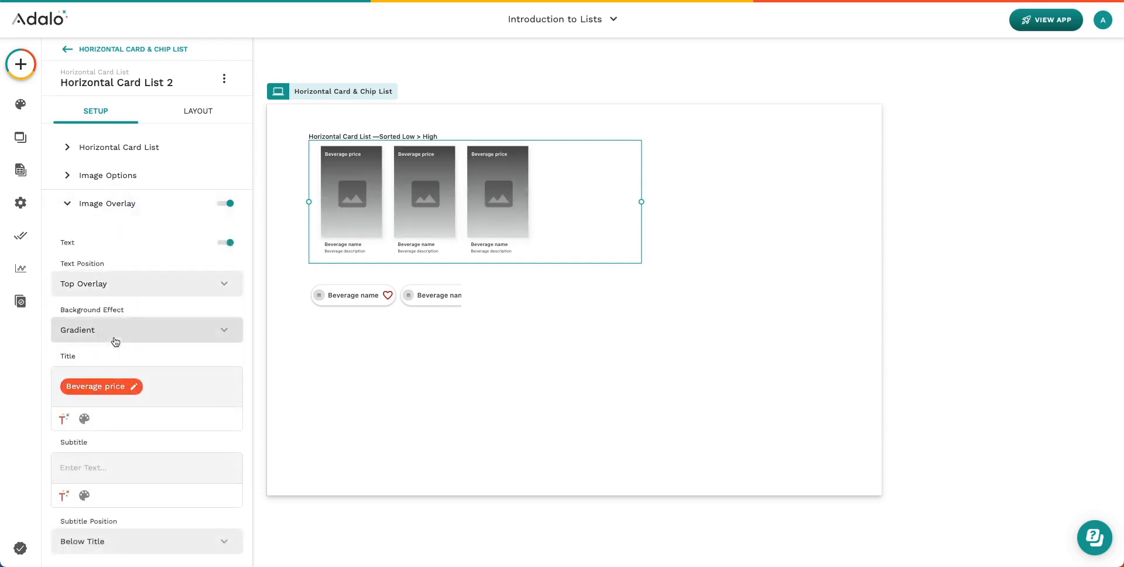
{"action": "left_click", "coordinate": [113, 282]}
{"action": "left_click", "coordinate": [107, 321]}
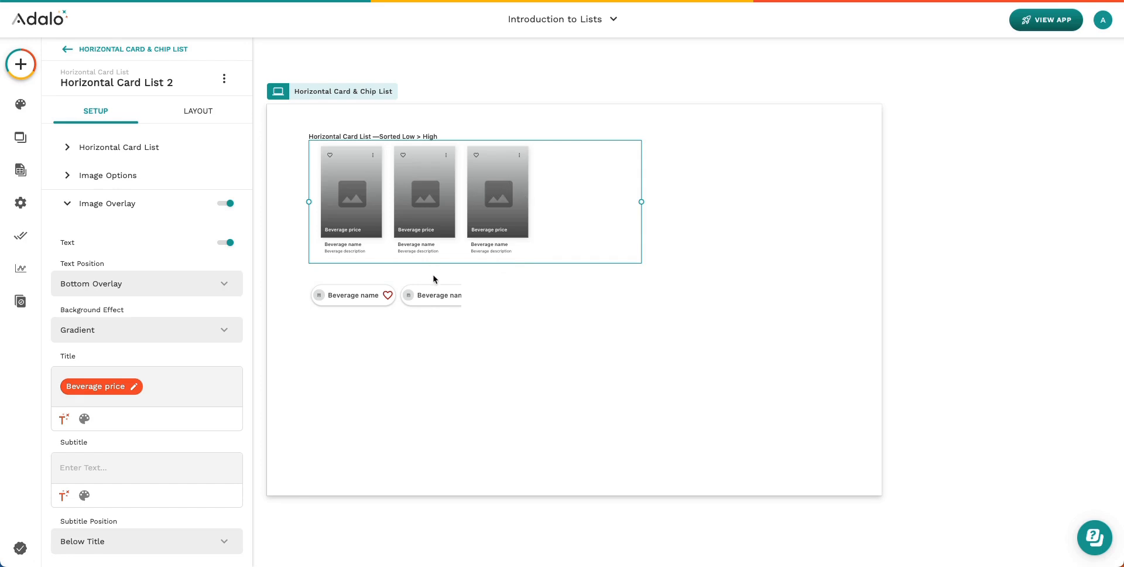
{"action": "left_click", "coordinate": [428, 299]}
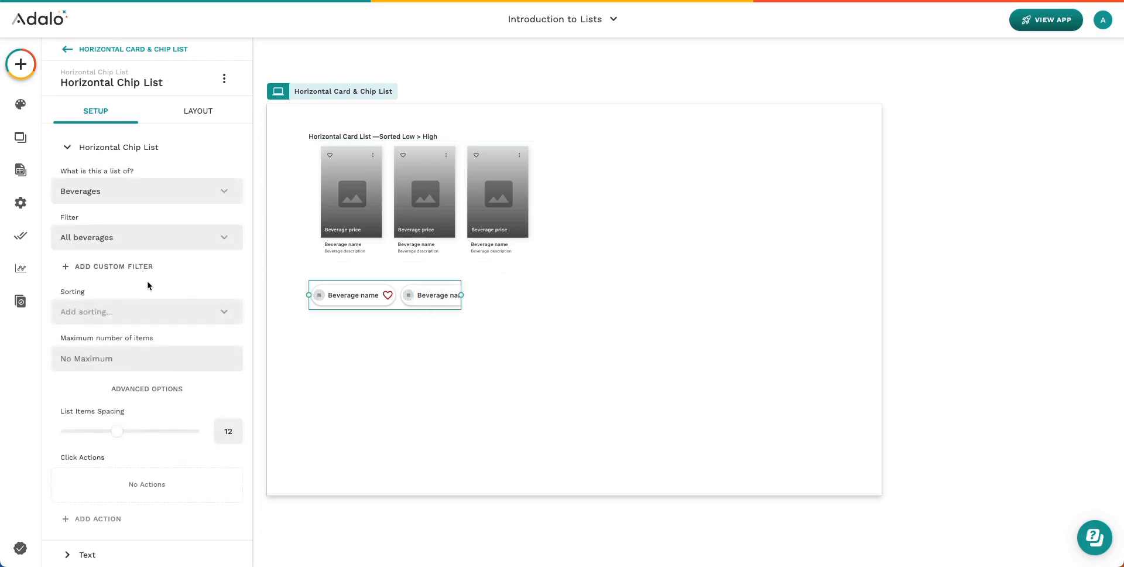
Widen the horizontal chip list to fit three beverage chips and preview the app live
{"action": "scroll", "coordinate": [147, 285], "scroll_direction": "down", "scroll_amount": 3}
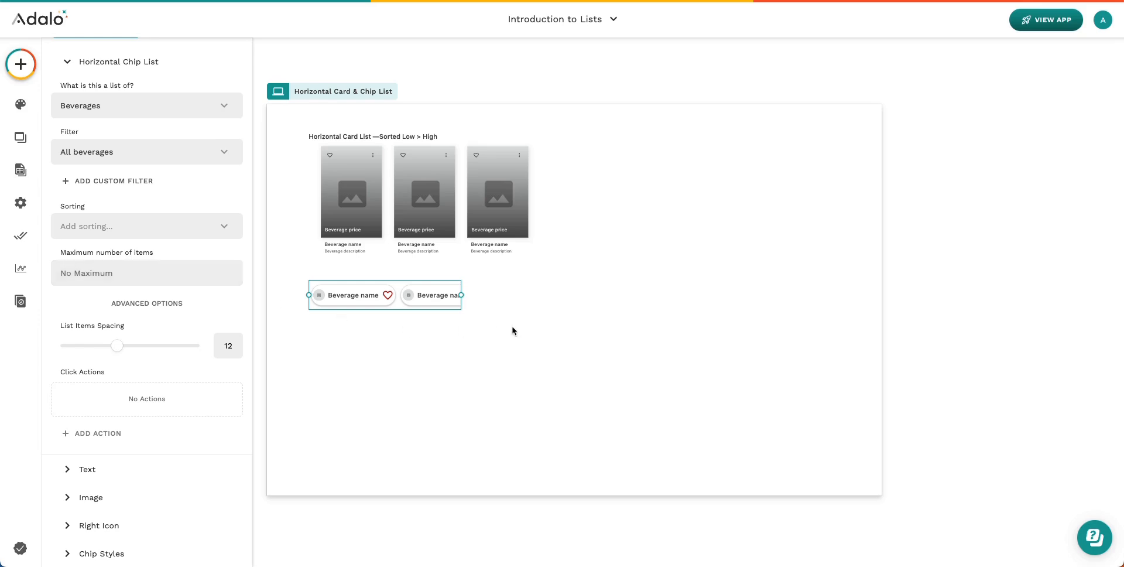
{"action": "left_click_drag", "start_coordinate": [461, 295], "coordinate": [444, 297]}
{"action": "left_click_drag", "start_coordinate": [448, 295], "coordinate": [519, 296]}
{"action": "left_click", "coordinate": [431, 178]}
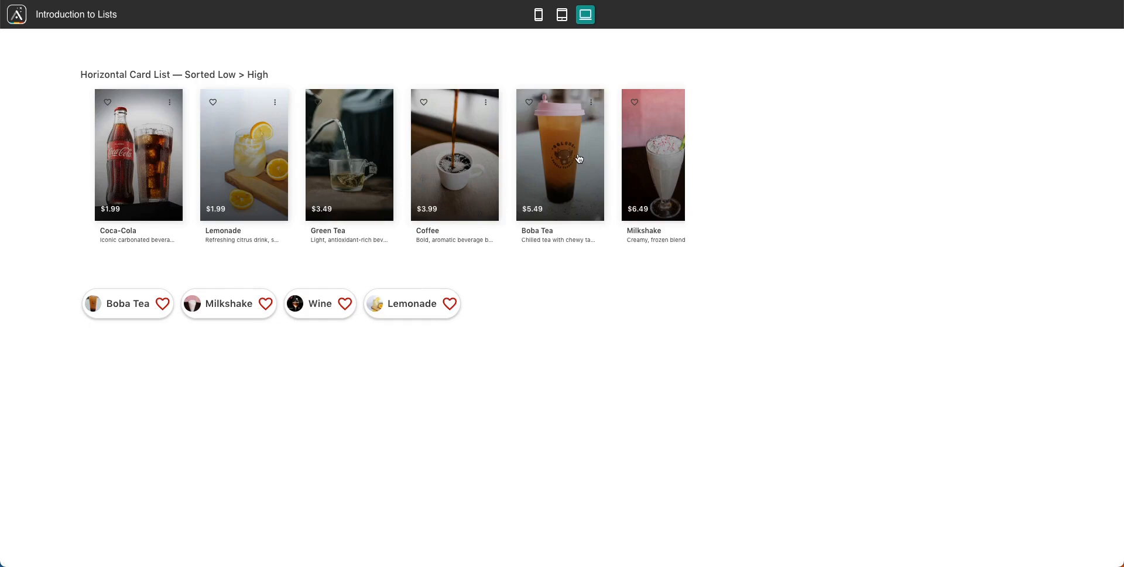
Swipe through the price-sorted beverage cards and chip list in the live preview
{"action": "left_click_drag", "start_coordinate": [648, 174], "coordinate": [630, 156]}
{"action": "left_click_drag", "start_coordinate": [409, 311], "coordinate": [376, 311]}
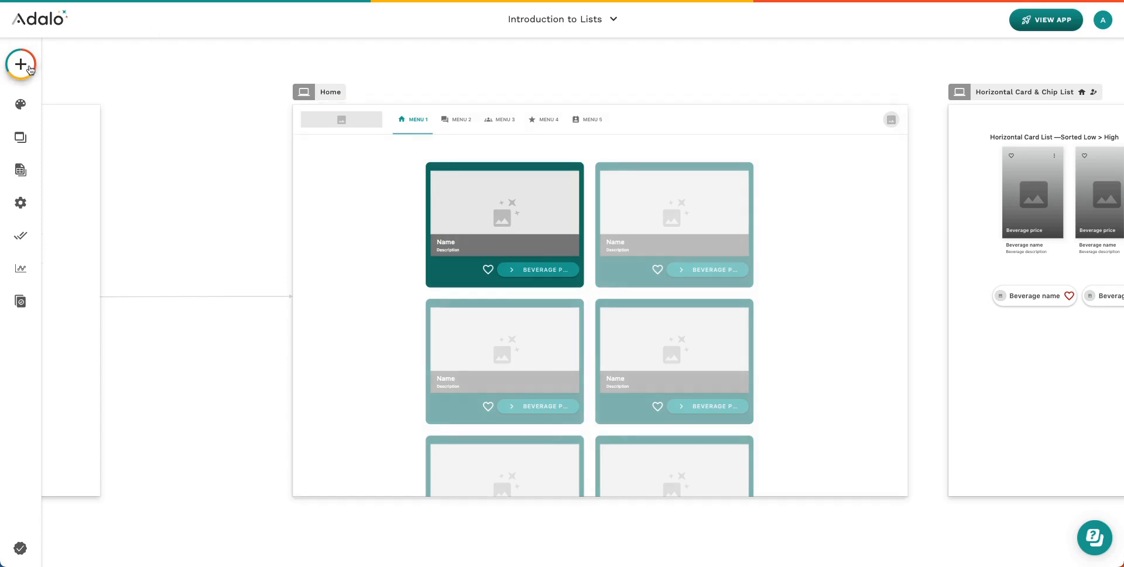
{"action": "left_click", "coordinate": [32, 70]}
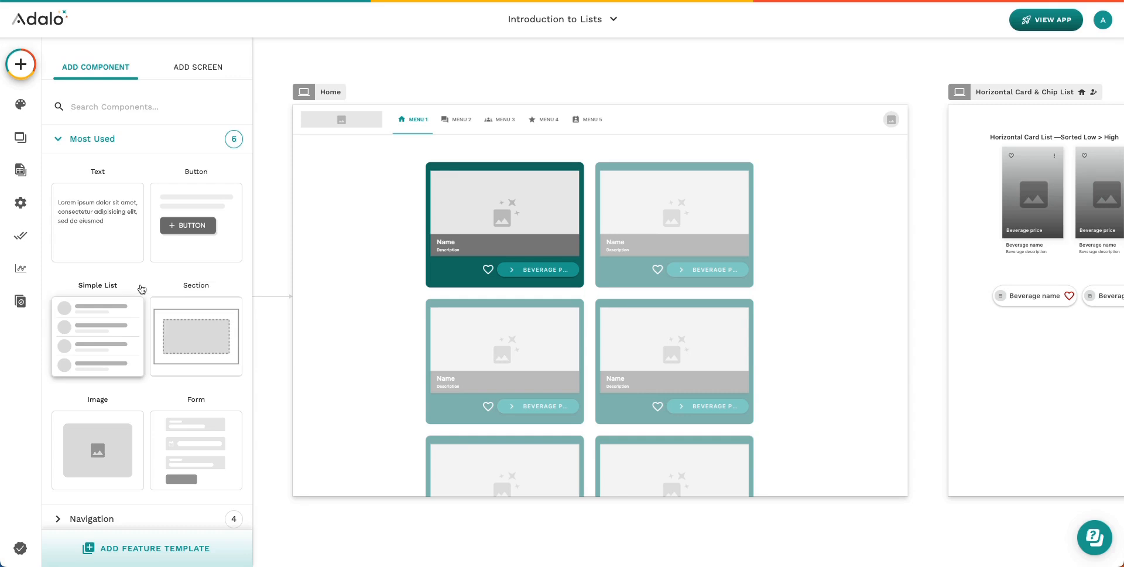
{"action": "scroll", "coordinate": [142, 289], "scroll_direction": "down", "scroll_amount": 4}
{"action": "left_click", "coordinate": [126, 243]}
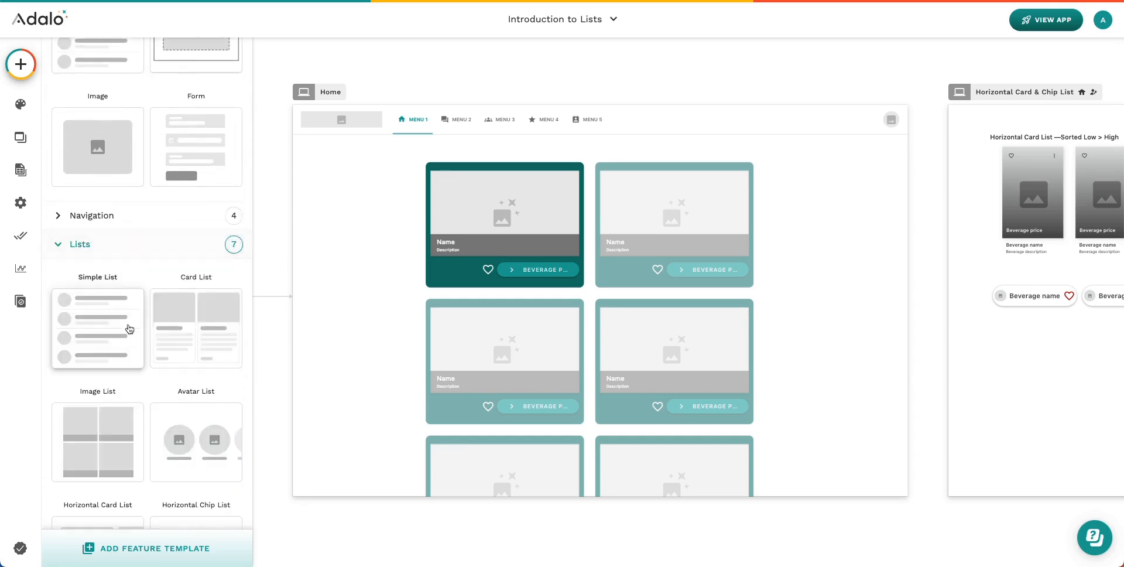
{"action": "scroll", "coordinate": [130, 328], "scroll_direction": "down", "scroll_amount": 3}
{"action": "scroll", "coordinate": [129, 328], "scroll_direction": "down", "scroll_amount": 5}
{"action": "left_click_drag", "start_coordinate": [111, 218], "coordinate": [386, 226]}
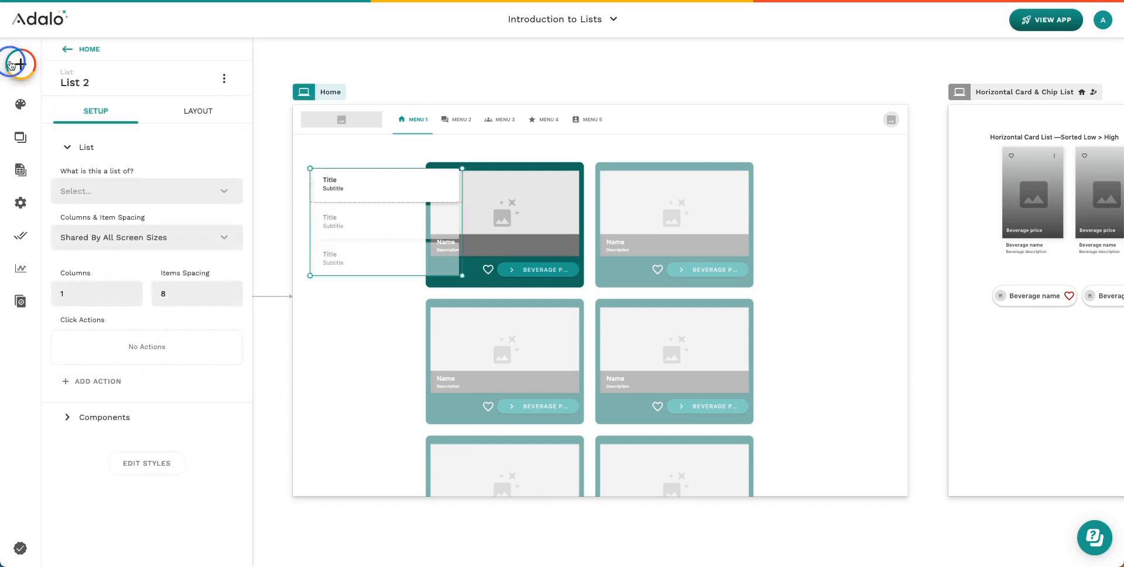
{"action": "left_click", "coordinate": [20, 64]}
{"action": "left_click_drag", "start_coordinate": [131, 300], "coordinate": [345, 198]}
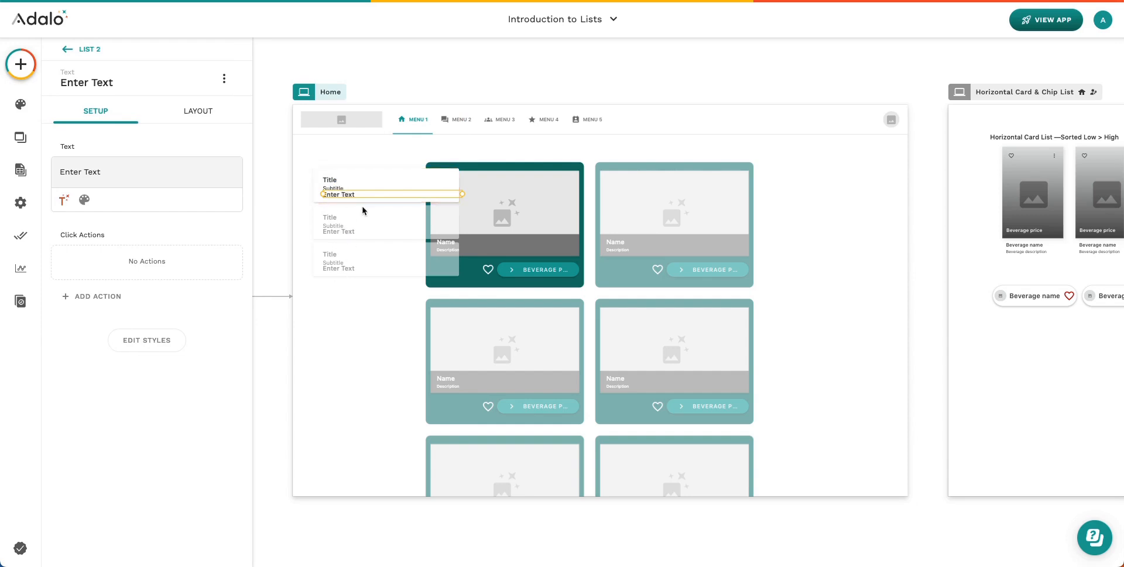
{"action": "left_click", "coordinate": [333, 202]}
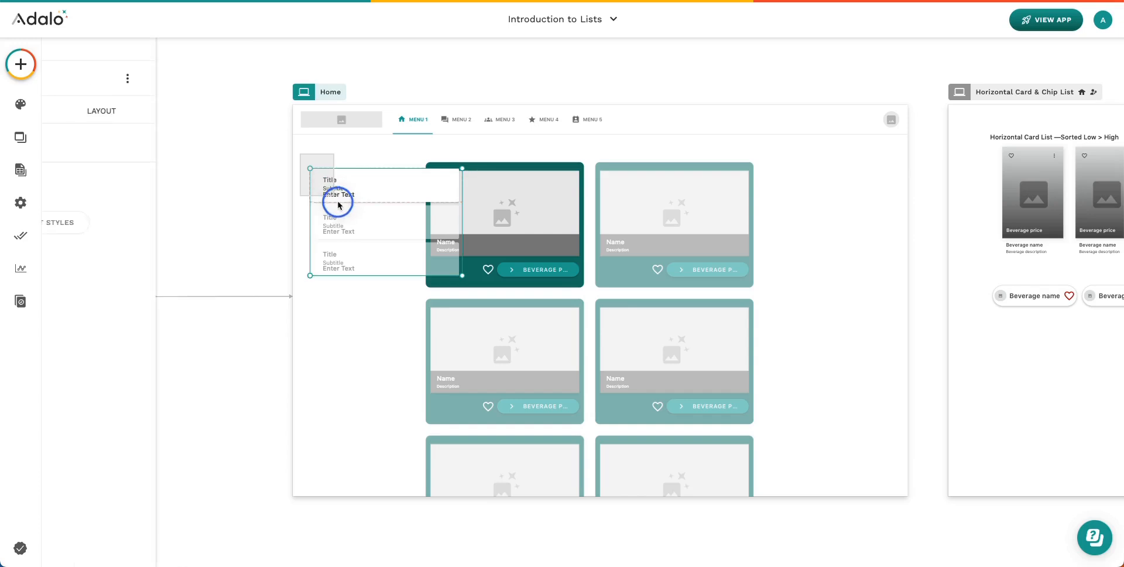
{"action": "key", "text": "Delete"}
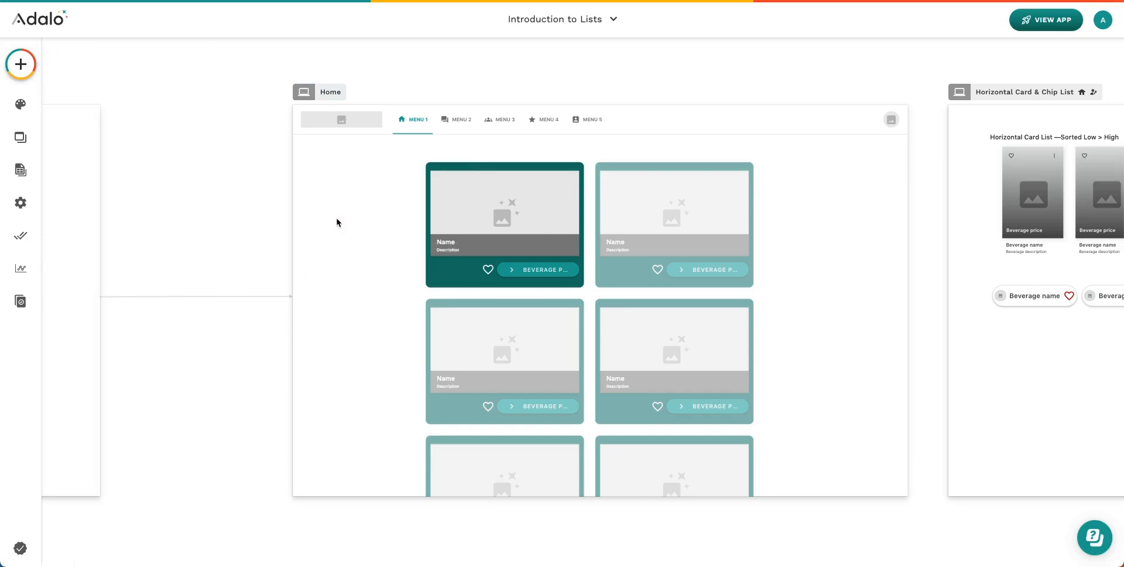
Shift the beverage card grid right and place a placeholder image on the Home screen
{"action": "scroll", "coordinate": [337, 222], "scroll_direction": "right", "scroll_amount": 1}
{"action": "scroll", "coordinate": [337, 223], "scroll_direction": "down", "scroll_amount": 1}
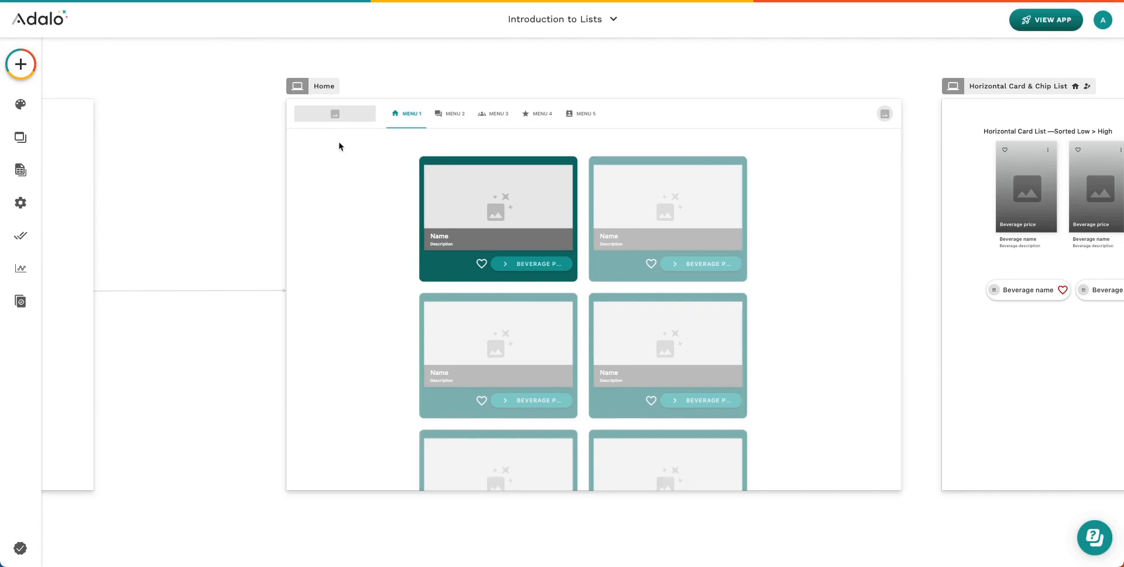
{"action": "left_click_drag", "start_coordinate": [484, 211], "coordinate": [627, 216]}
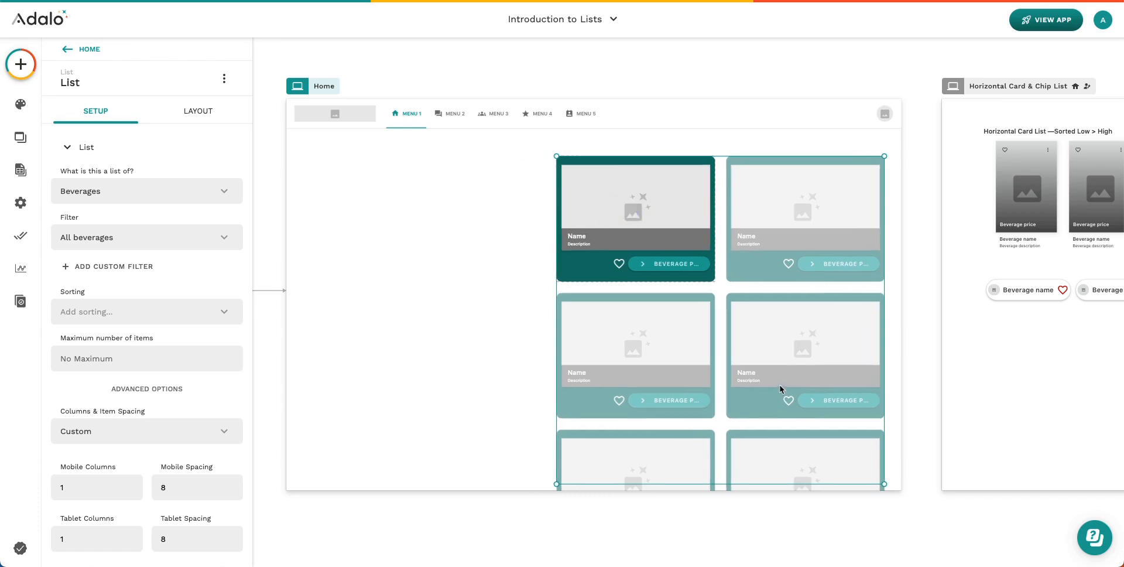
{"action": "left_click", "coordinate": [431, 338]}
{"action": "left_click", "coordinate": [20, 64]}
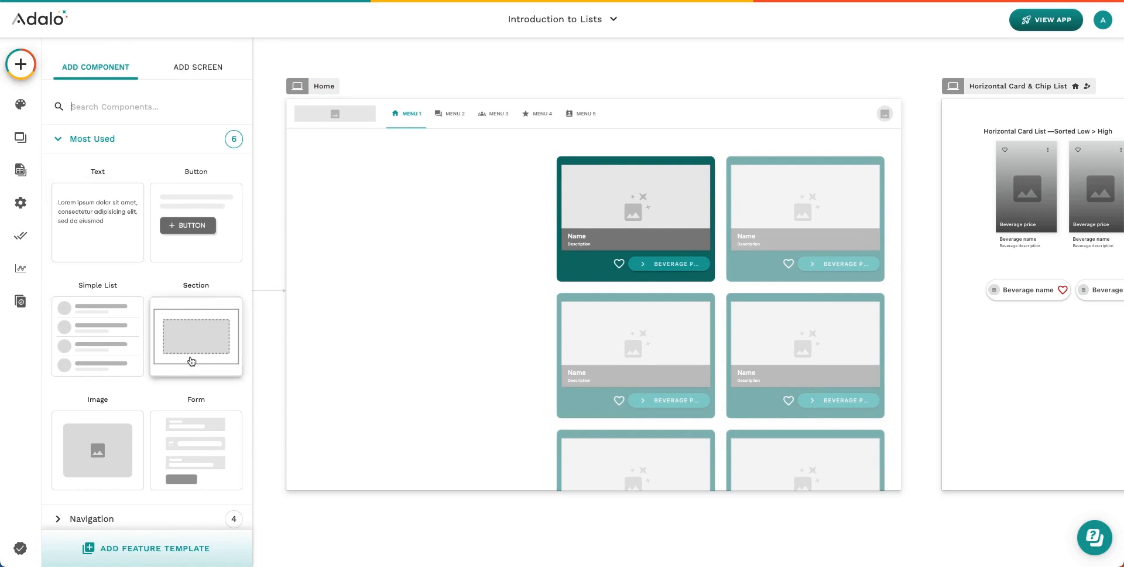
{"action": "left_click_drag", "start_coordinate": [111, 442], "coordinate": [398, 211]}
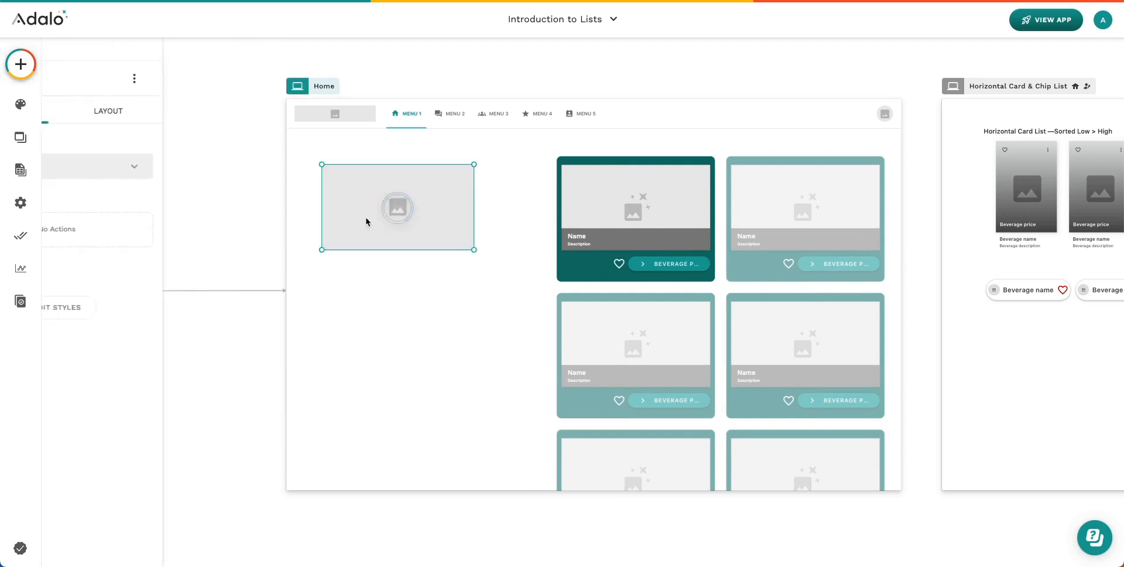
Add a rectangle under the image and adjust its width and height
{"action": "left_click", "coordinate": [21, 64]}
{"action": "scroll", "coordinate": [105, 376], "scroll_direction": "down", "scroll_amount": 3}
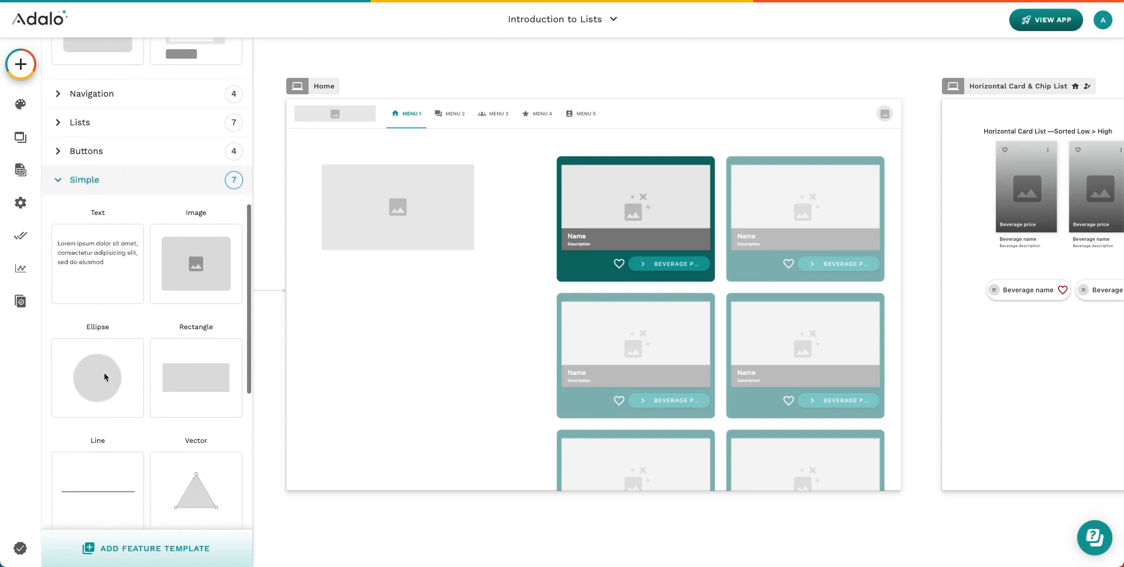
{"action": "left_click_drag", "start_coordinate": [196, 353], "coordinate": [392, 239]}
{"action": "left_click_drag", "start_coordinate": [461, 228], "coordinate": [474, 227]}
{"action": "left_click_drag", "start_coordinate": [400, 210], "coordinate": [401, 225]}
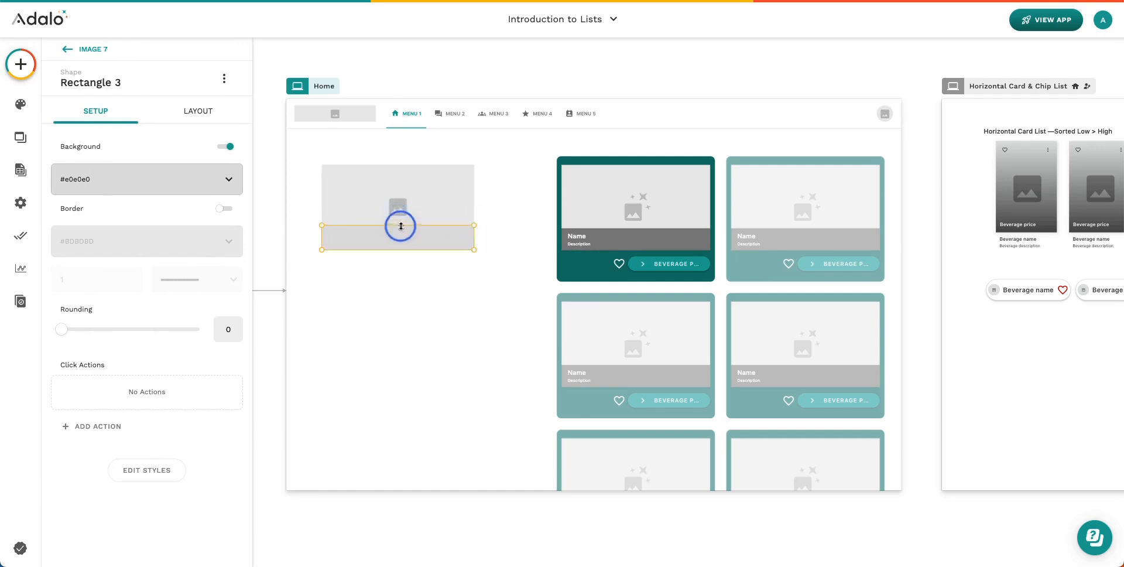
Add a second Simple rectangle and enlarge it to cover the image block
{"action": "left_click", "coordinate": [20, 64]}
{"action": "scroll", "coordinate": [120, 469], "scroll_direction": "down", "scroll_amount": 2}
{"action": "scroll", "coordinate": [120, 469], "scroll_direction": "down", "scroll_amount": 2}
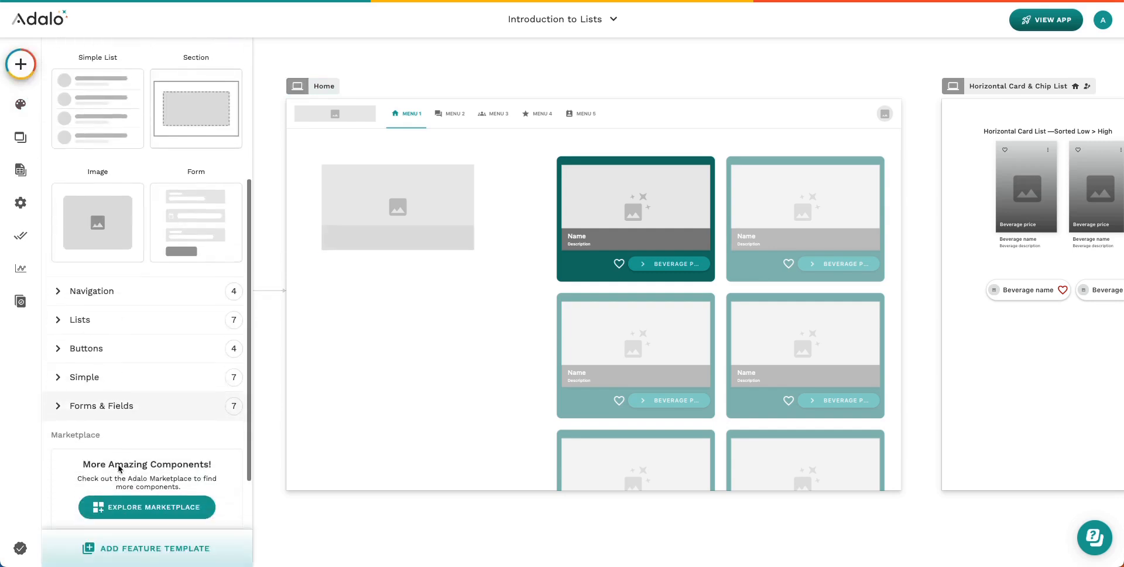
{"action": "left_click", "coordinate": [106, 367]}
{"action": "scroll", "coordinate": [144, 397], "scroll_direction": "down", "scroll_amount": 4}
{"action": "left_click", "coordinate": [206, 307]}
{"action": "left_click_drag", "start_coordinate": [207, 306], "coordinate": [382, 187]}
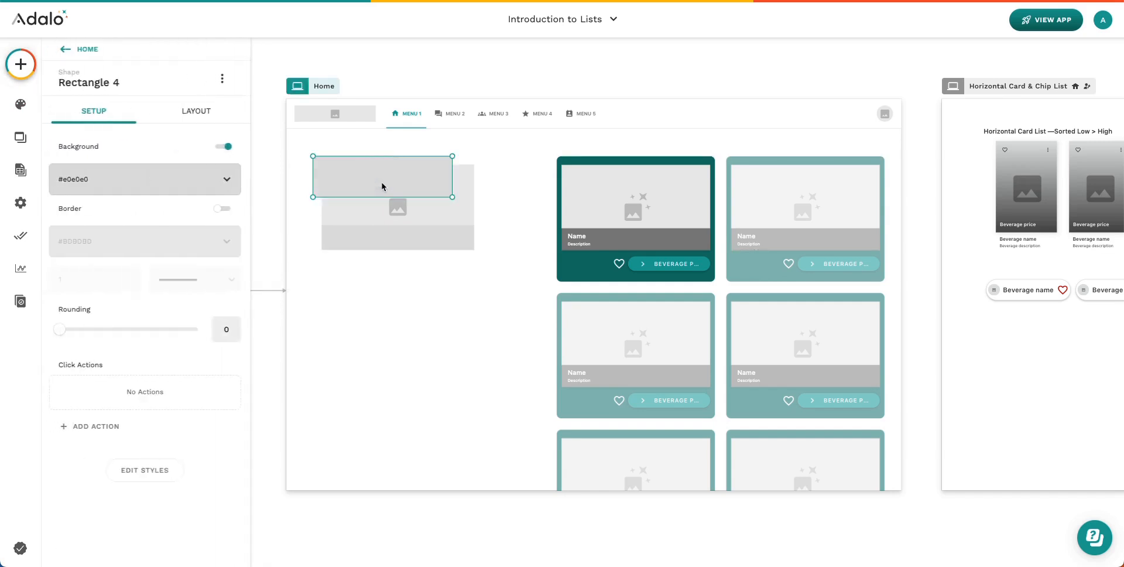
{"action": "left_click_drag", "start_coordinate": [453, 198], "coordinate": [482, 261]}
Move Rectangle 4 behind Image 7 in the layers and set its Rounding to 28
{"action": "left_click", "coordinate": [89, 50]}
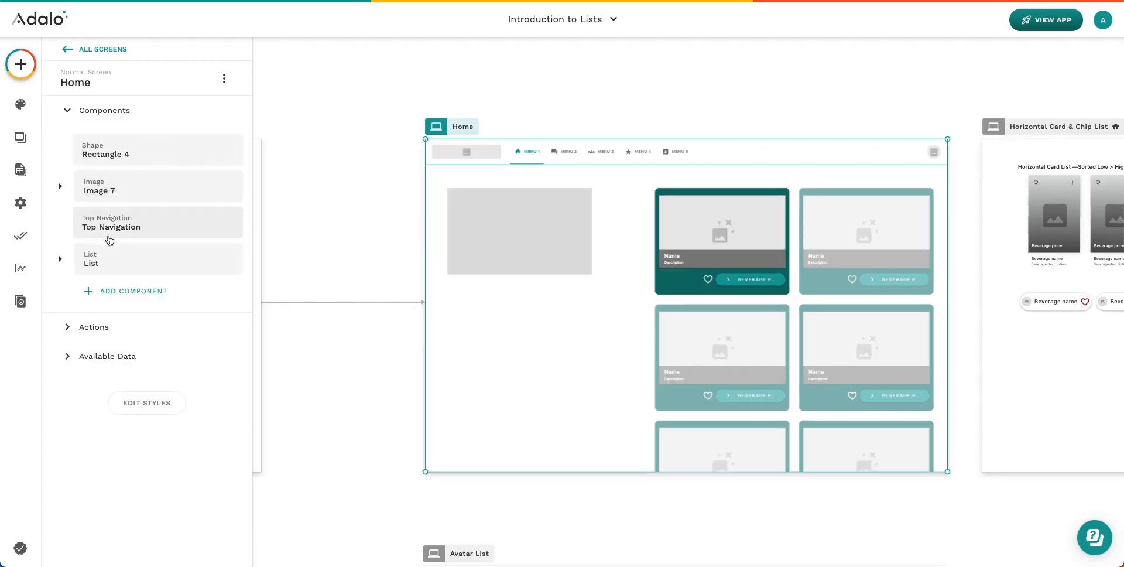
{"action": "left_click_drag", "start_coordinate": [103, 156], "coordinate": [106, 205]}
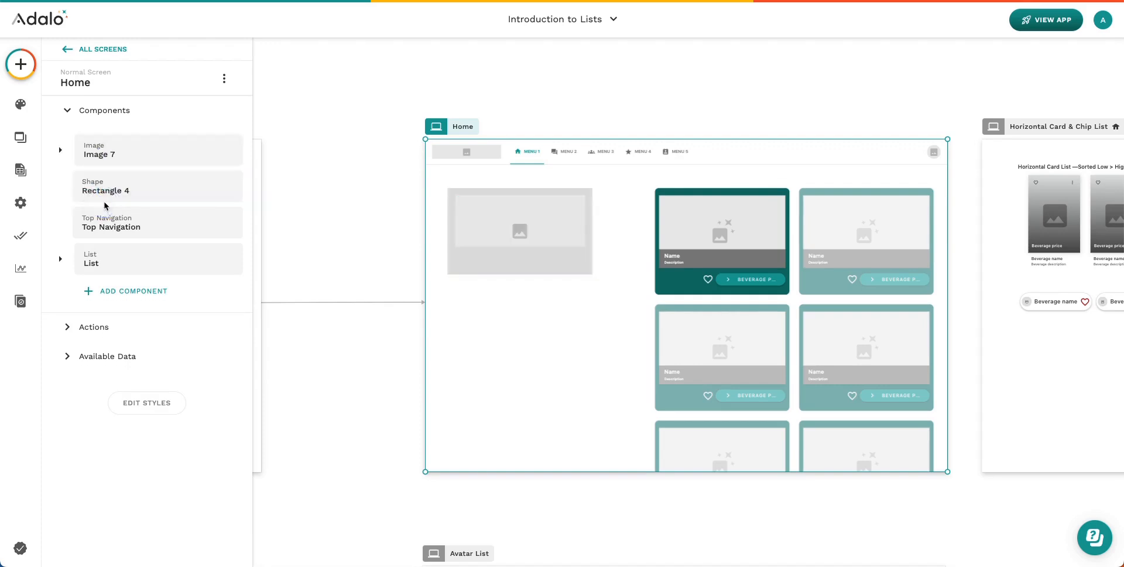
{"action": "left_click", "coordinate": [451, 191]}
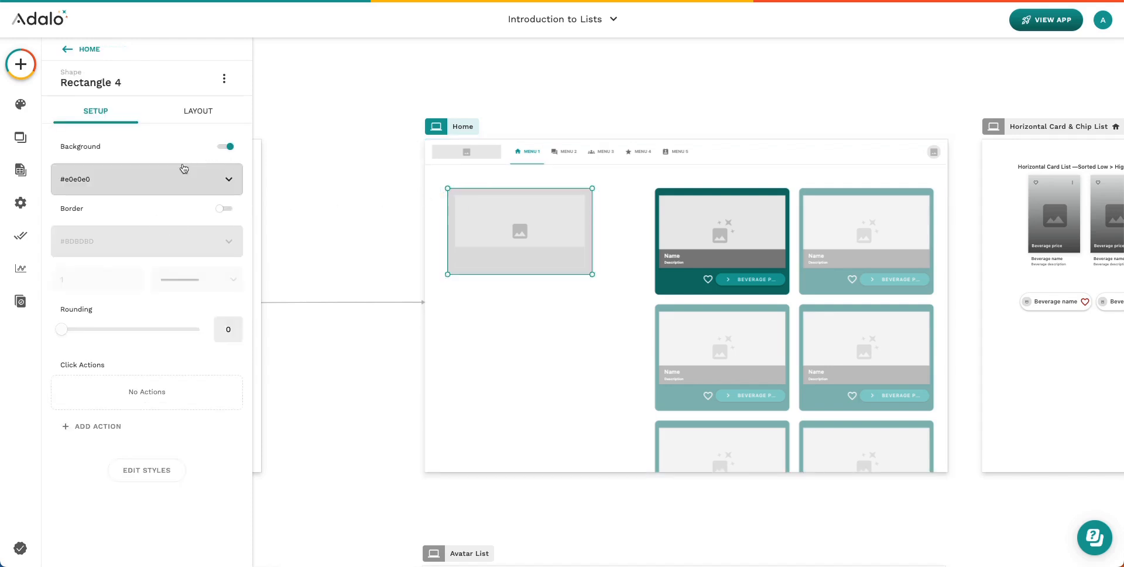
{"action": "left_click_drag", "start_coordinate": [58, 331], "coordinate": [89, 335]}
{"action": "left_click", "coordinate": [595, 296]}
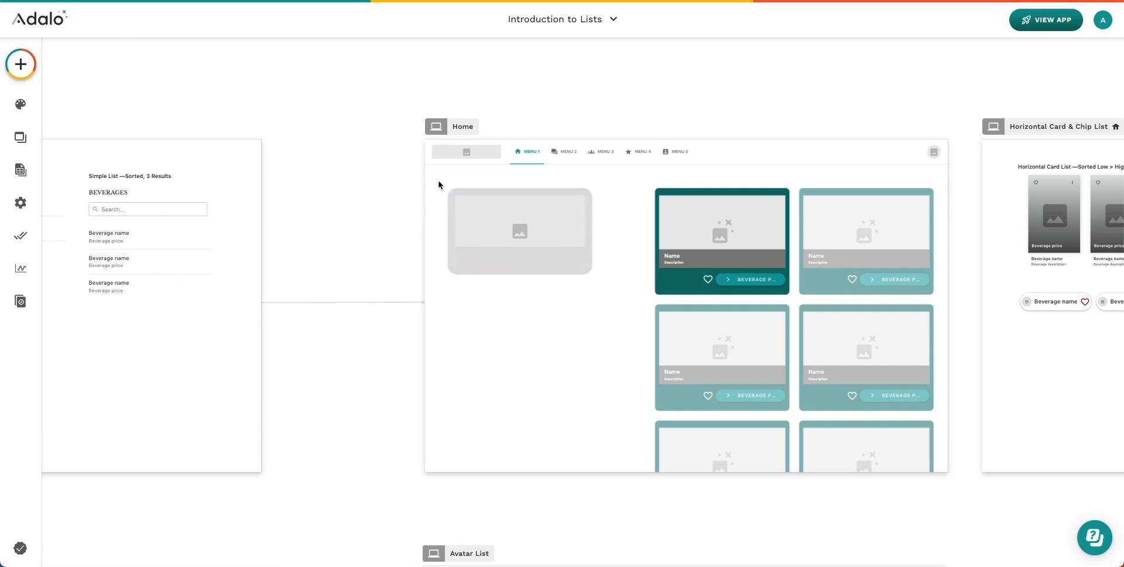
Make a list from the image and rounded rectangle with 2 custom desktop columns
{"action": "left_click_drag", "start_coordinate": [439, 185], "coordinate": [608, 303]}
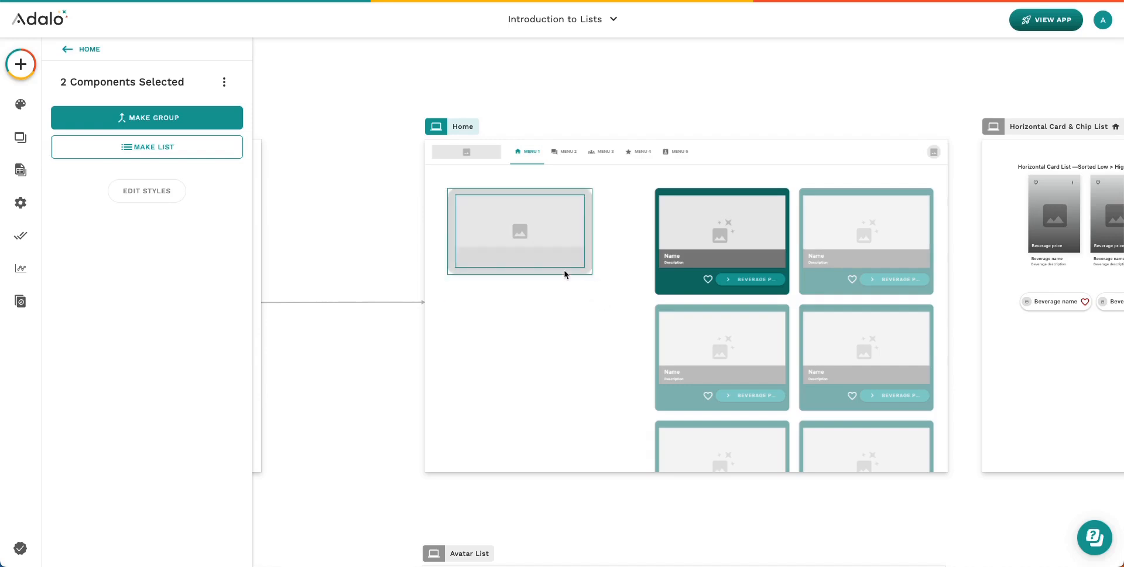
{"action": "left_click", "coordinate": [144, 151]}
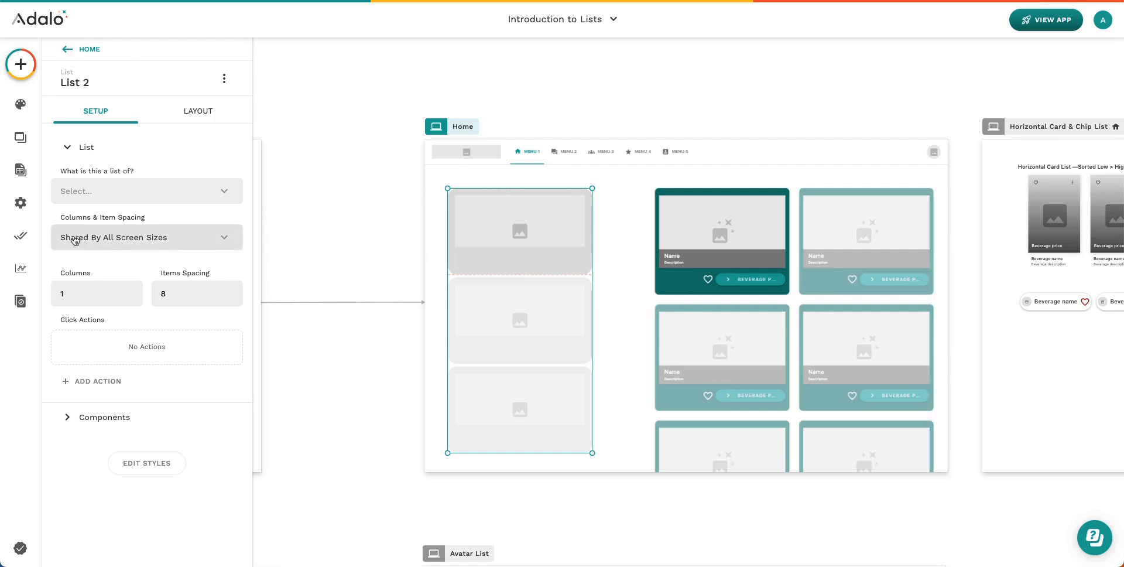
{"action": "left_click", "coordinate": [75, 240]}
{"action": "left_click", "coordinate": [139, 293]}
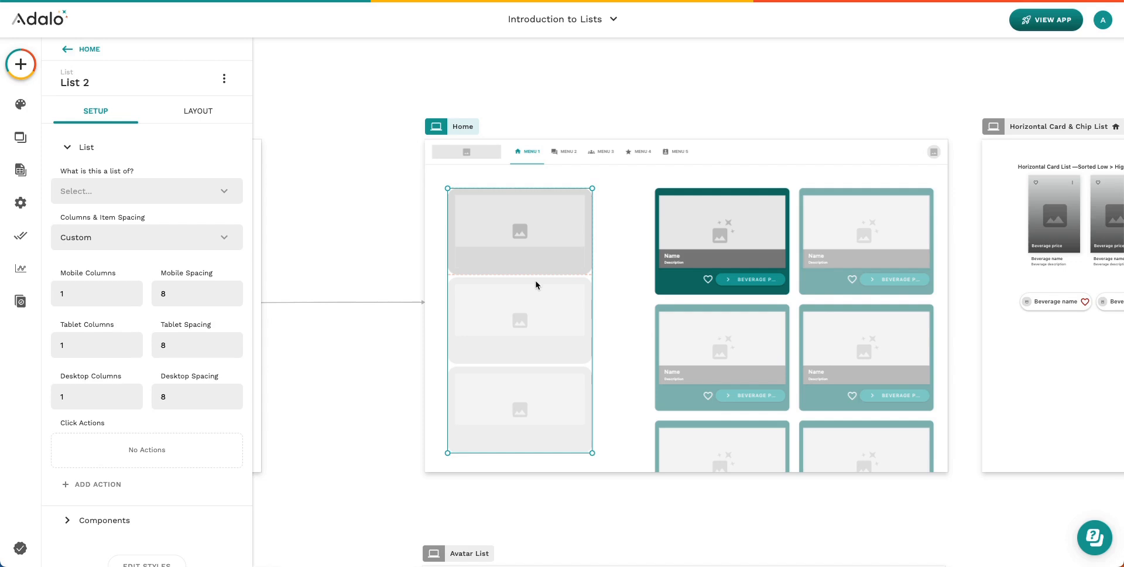
{"action": "left_click", "coordinate": [88, 394]}
{"action": "left_click", "coordinate": [57, 397]}
{"action": "key", "text": "BackSpace"}
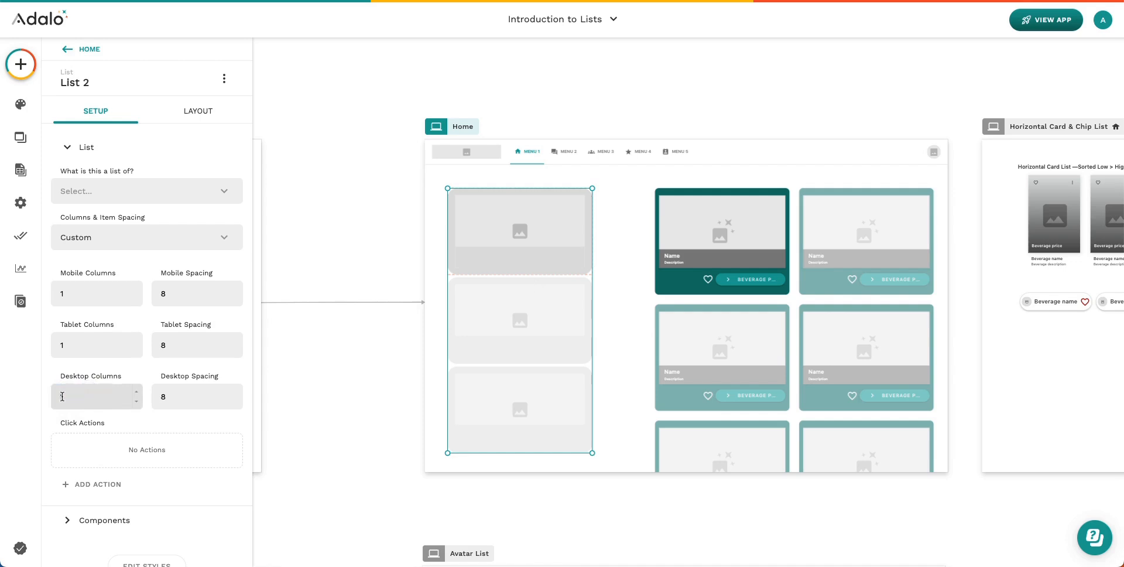
{"action": "type", "text": "2"}
Delete the test List 2 and shift the Beverages card list back toward the centre
{"action": "mouse_move", "coordinate": [543, 307]}
{"action": "left_mouse_down"}
{"action": "mouse_move", "coordinate": [482, 319]}
{"action": "mouse_move", "coordinate": [471, 309]}
{"action": "mouse_move", "coordinate": [618, 311]}
{"action": "mouse_move", "coordinate": [540, 312]}
{"action": "left_mouse_up"}
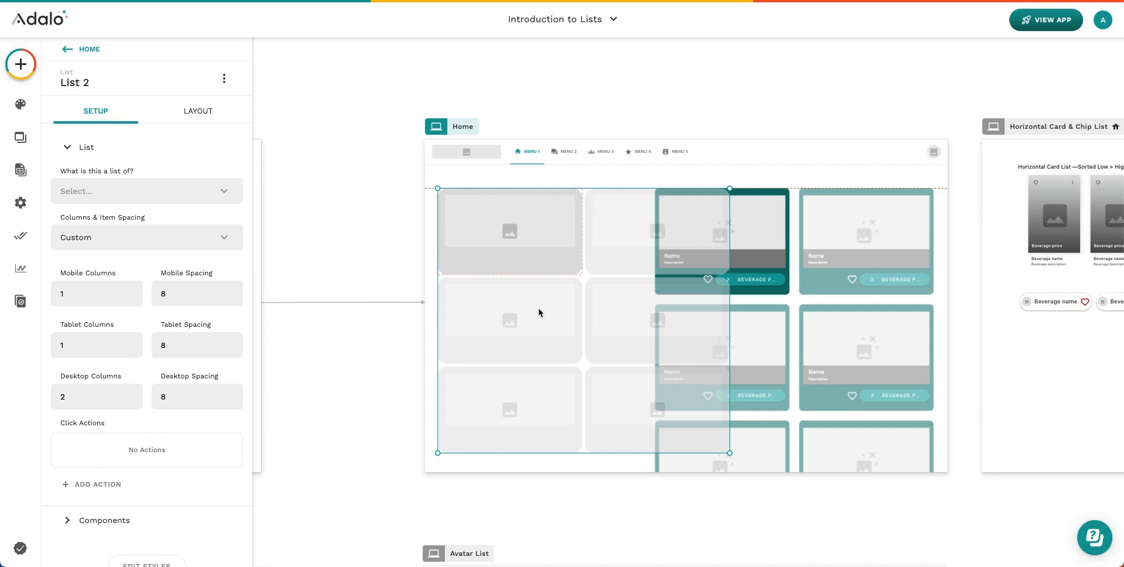
{"action": "key", "text": "Delete"}
{"action": "left_click_drag", "start_coordinate": [743, 291], "coordinate": [605, 294]}
Select the Beverages card list and scroll its Setup panel to the columns and spacing options
{"action": "left_click", "coordinate": [519, 296]}
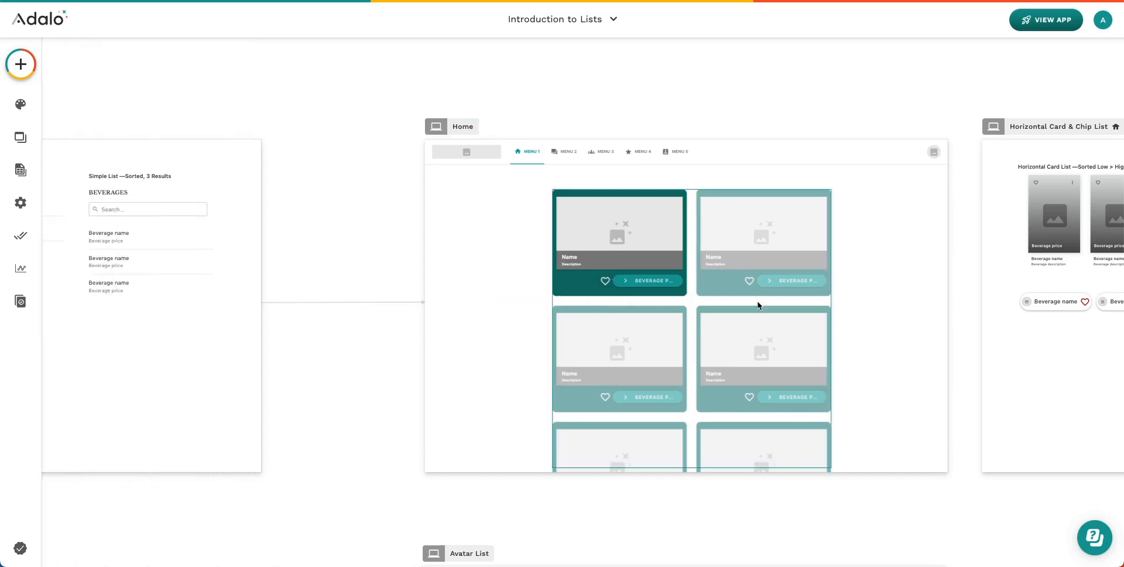
{"action": "left_click", "coordinate": [760, 304]}
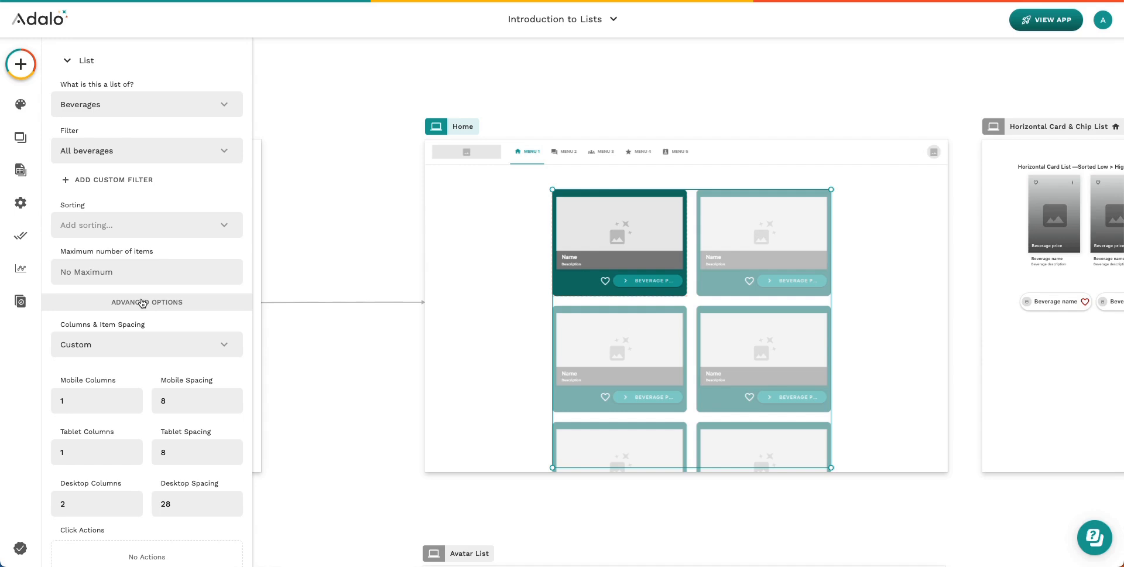
{"action": "scroll", "coordinate": [142, 303], "scroll_direction": "down", "scroll_amount": 4}
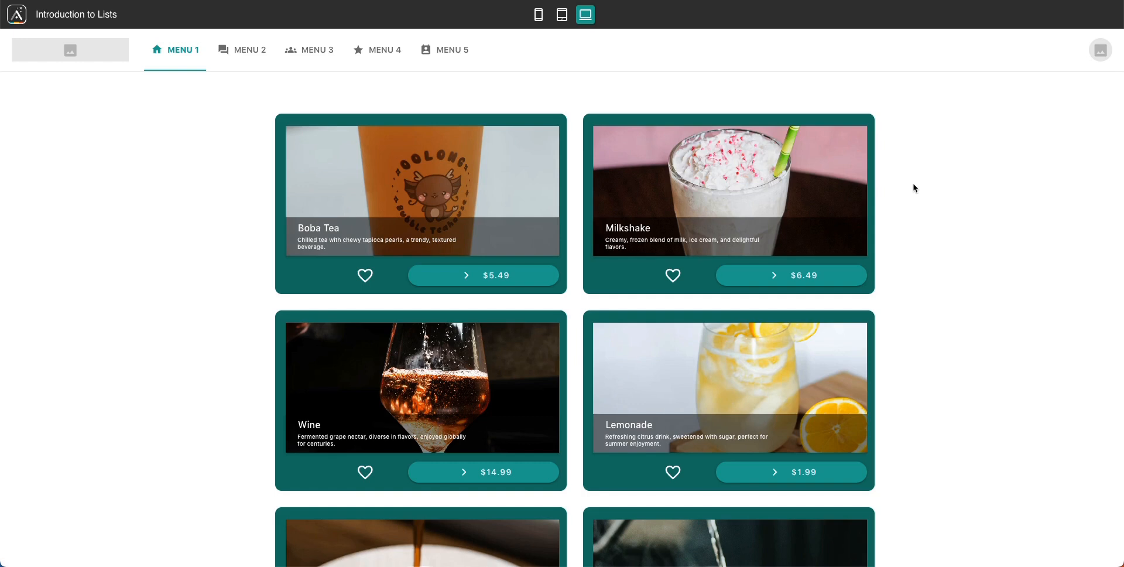
{"action": "scroll", "coordinate": [915, 188], "scroll_direction": "down", "scroll_amount": 3}
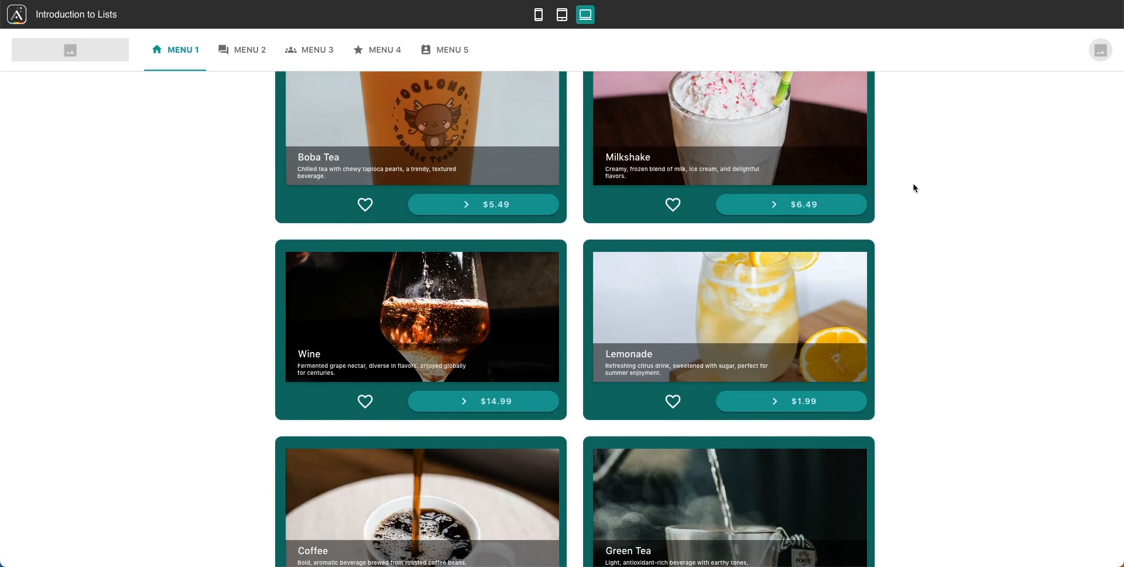
{"action": "scroll", "coordinate": [915, 188], "scroll_direction": "up", "scroll_amount": 3}
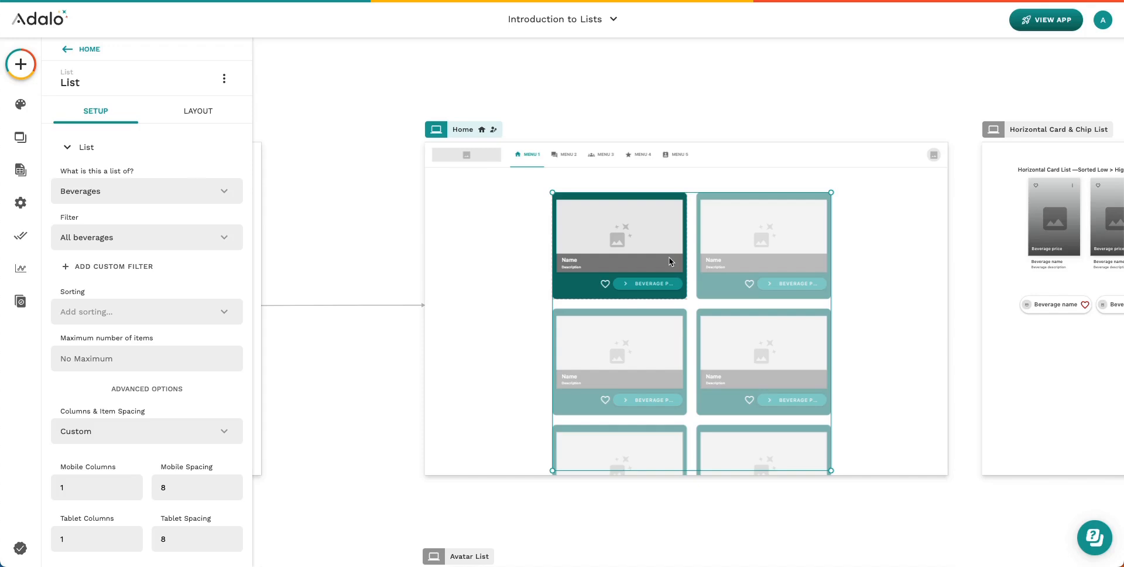
Keep All beverages and add a custom filter: Price is greater than or equal to 4.00
{"action": "left_click", "coordinate": [159, 236]}
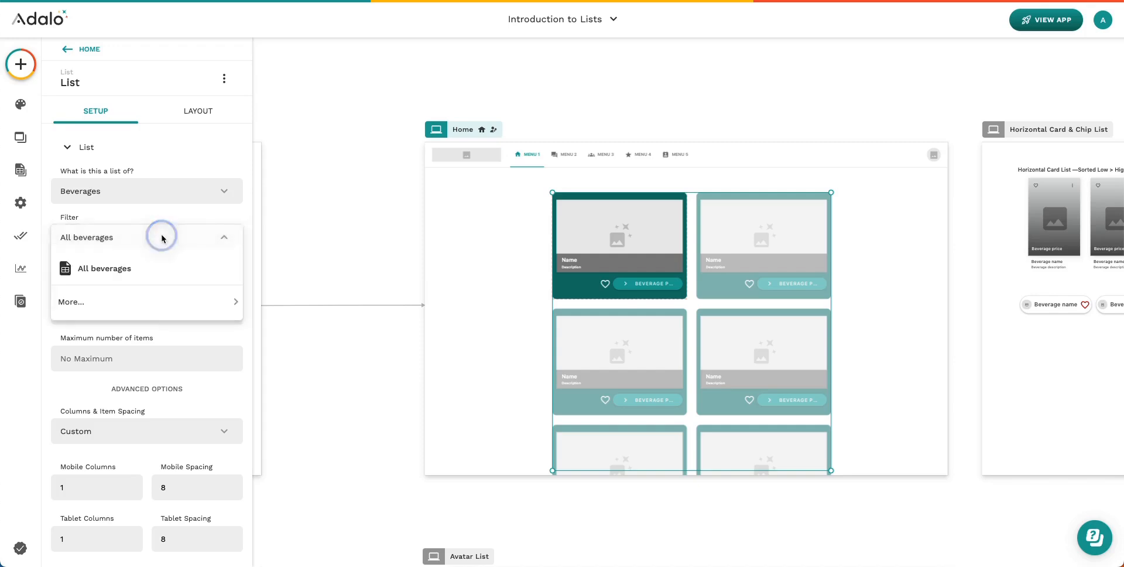
{"action": "left_click", "coordinate": [109, 240]}
{"action": "left_click", "coordinate": [110, 264]}
{"action": "left_click", "coordinate": [151, 289]}
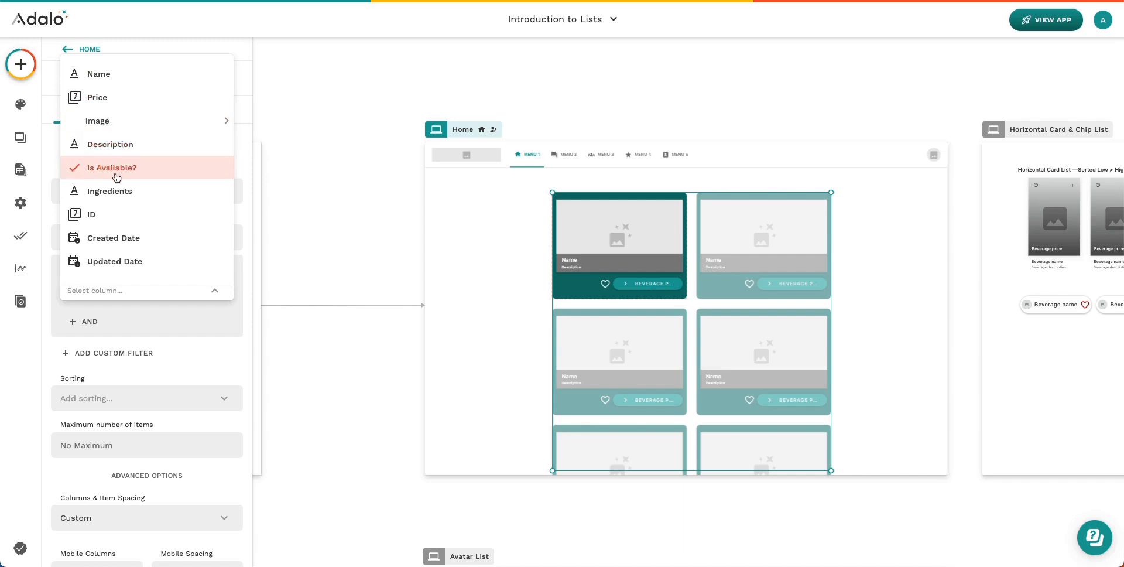
{"action": "left_click", "coordinate": [104, 101]}
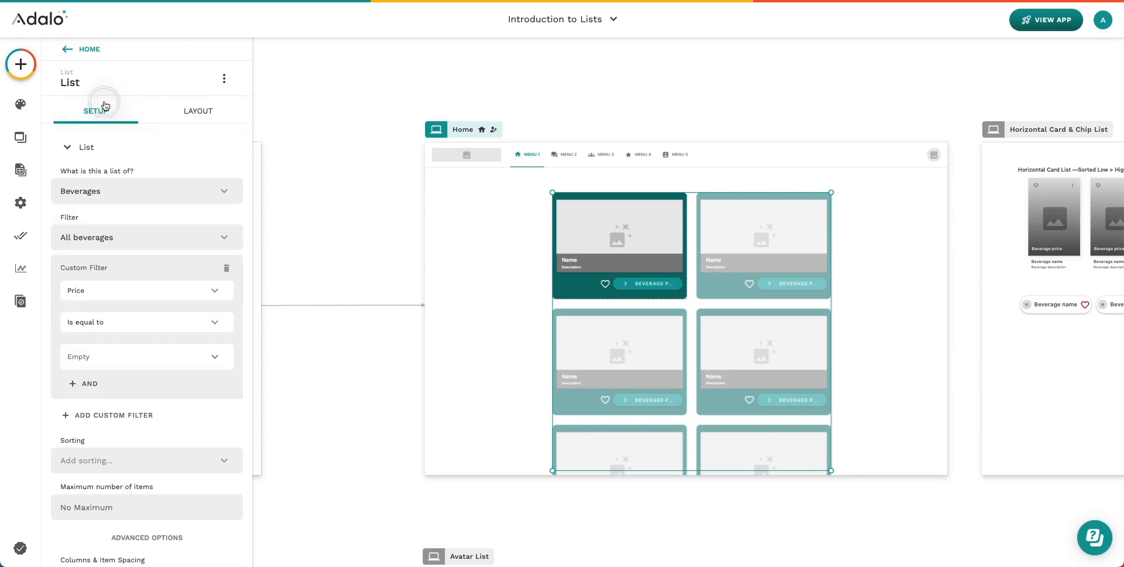
{"action": "left_click", "coordinate": [133, 323]}
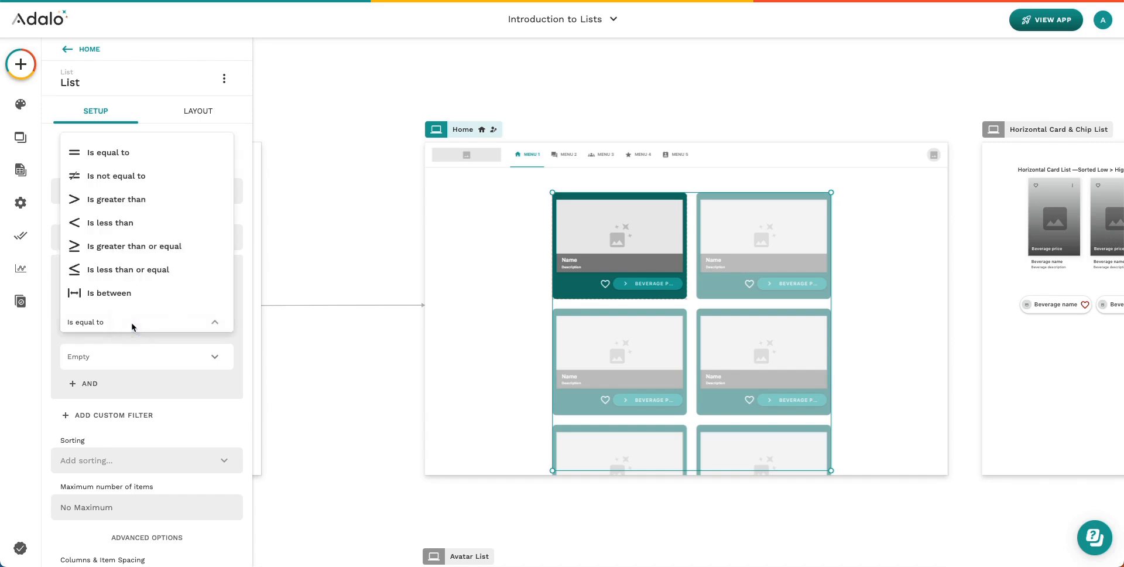
{"action": "left_click", "coordinate": [119, 246]}
{"action": "type", "text": "4.00"}
{"action": "scroll", "coordinate": [84, 275], "scroll_direction": "down", "scroll_amount": 1}
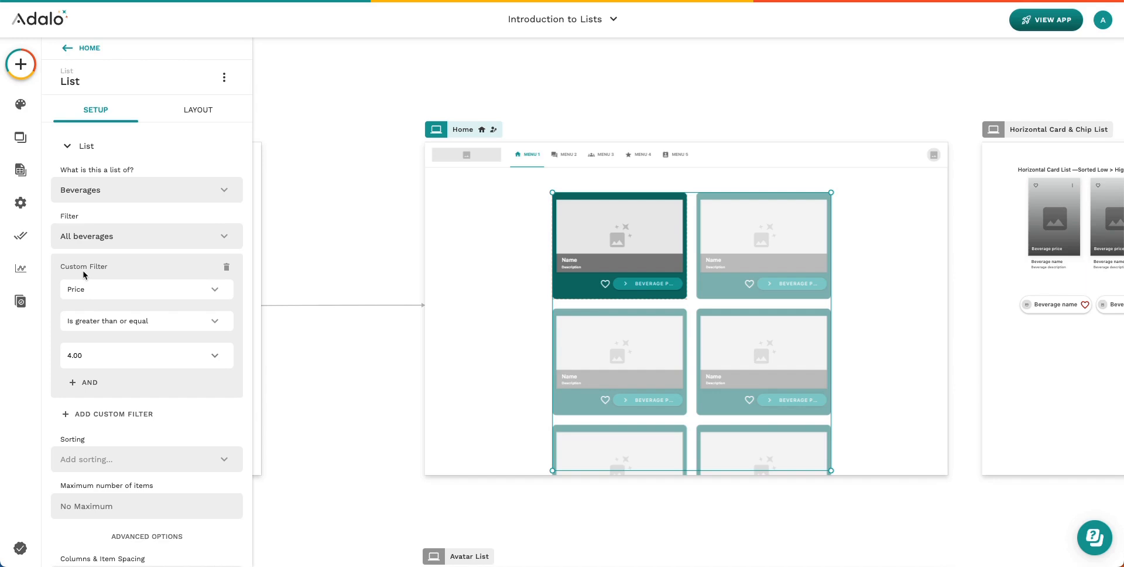
{"action": "scroll", "coordinate": [88, 298], "scroll_direction": "down", "scroll_amount": 3}
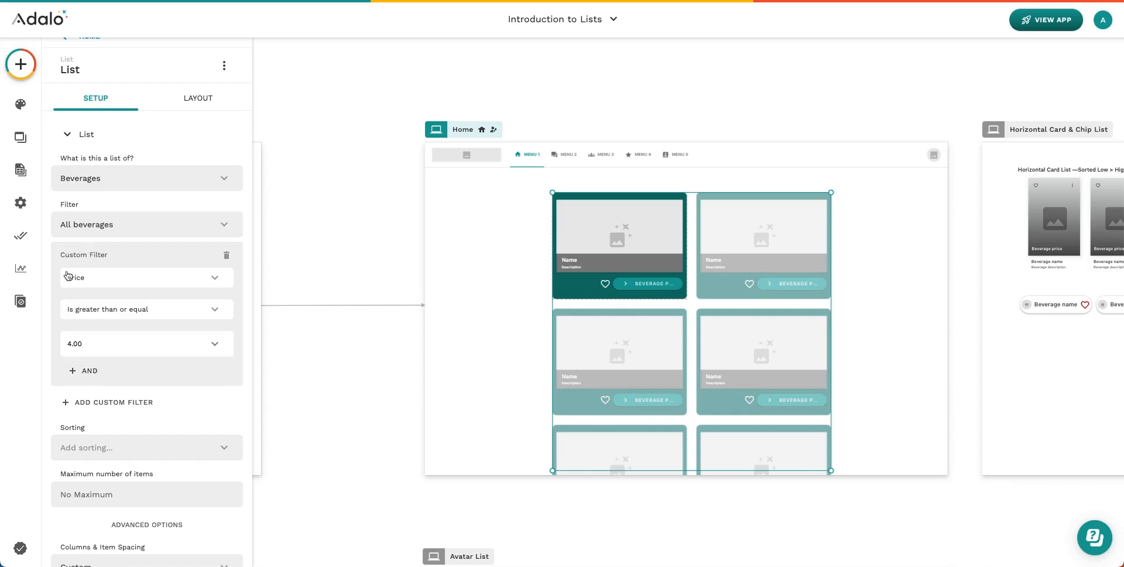
Add a second filter condition requiring Is Available? to be true
{"action": "left_click", "coordinate": [88, 372]}
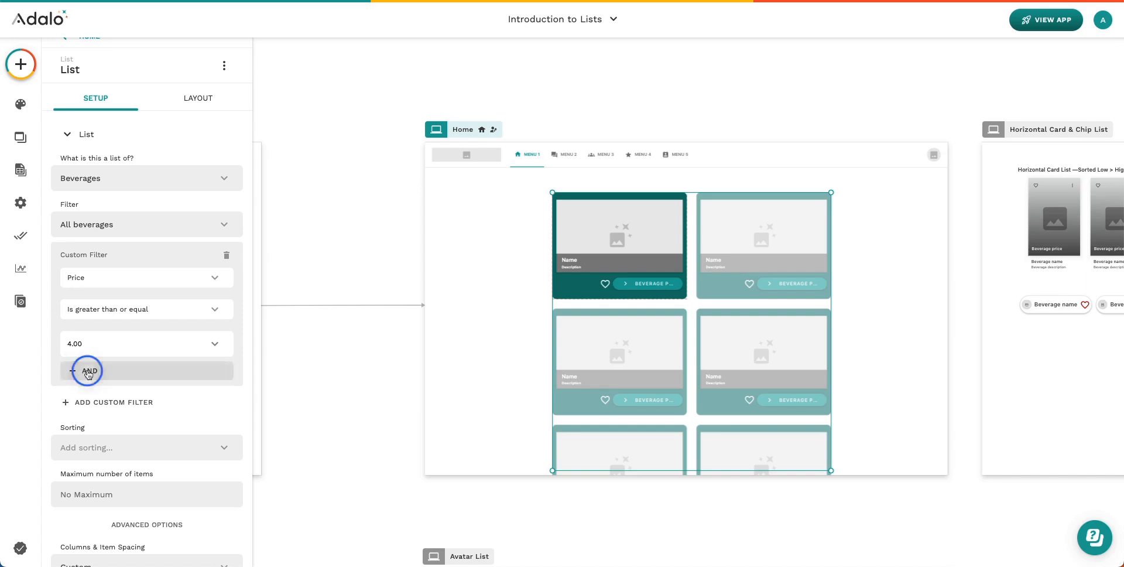
{"action": "left_click", "coordinate": [120, 388]}
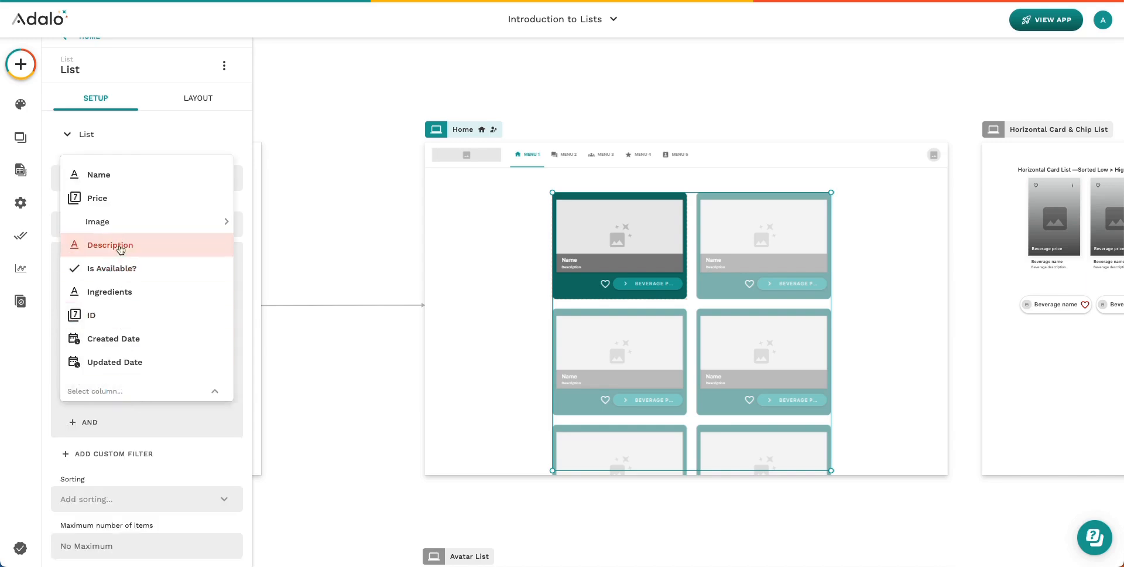
{"action": "left_click", "coordinate": [113, 268]}
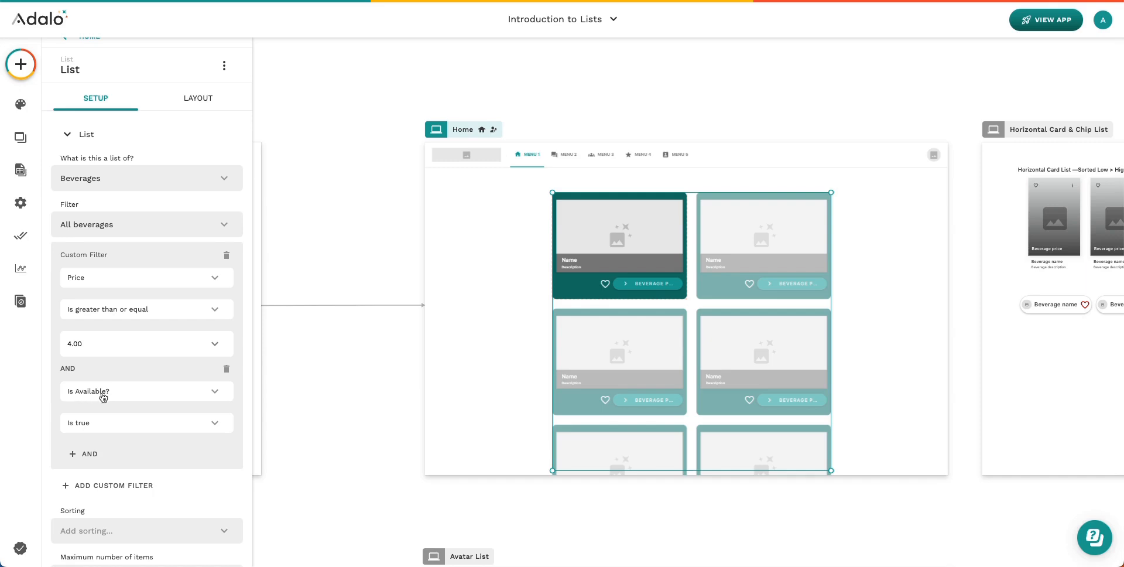
{"action": "scroll", "coordinate": [92, 428], "scroll_direction": "down", "scroll_amount": 1}
Add an empty OR custom filter and close its column list without choosing one
{"action": "left_click", "coordinate": [91, 427]}
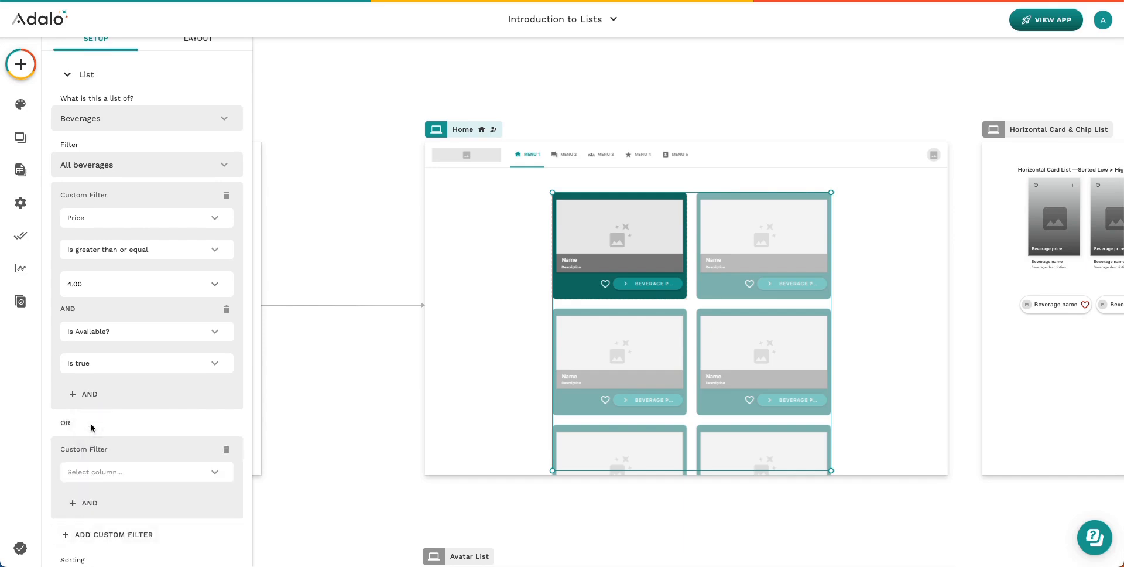
{"action": "scroll", "coordinate": [87, 413], "scroll_direction": "down", "scroll_amount": 2}
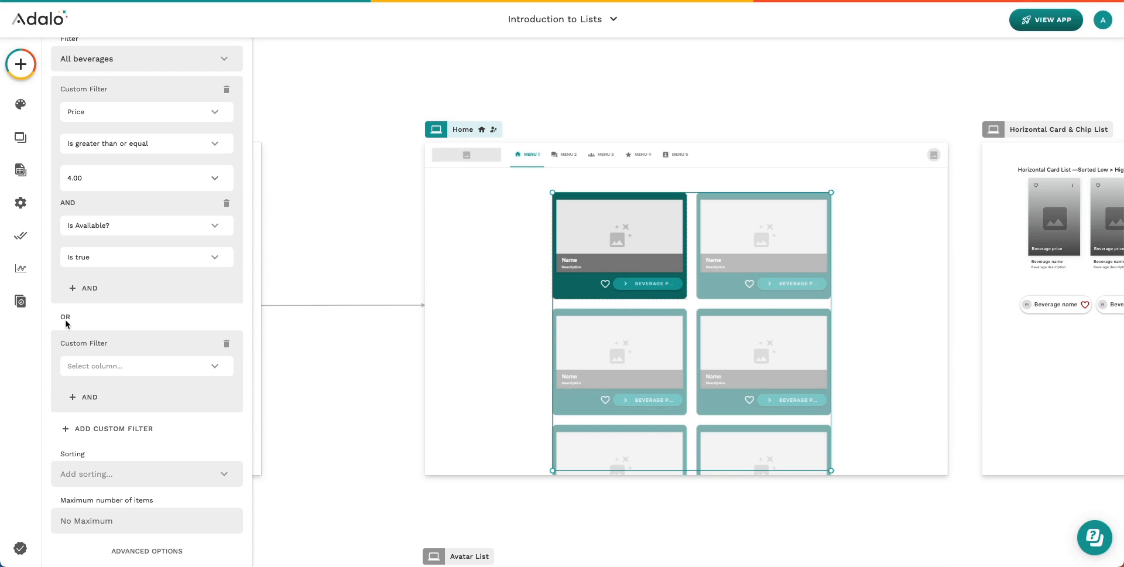
{"action": "scroll", "coordinate": [70, 325], "scroll_direction": "up", "scroll_amount": 1}
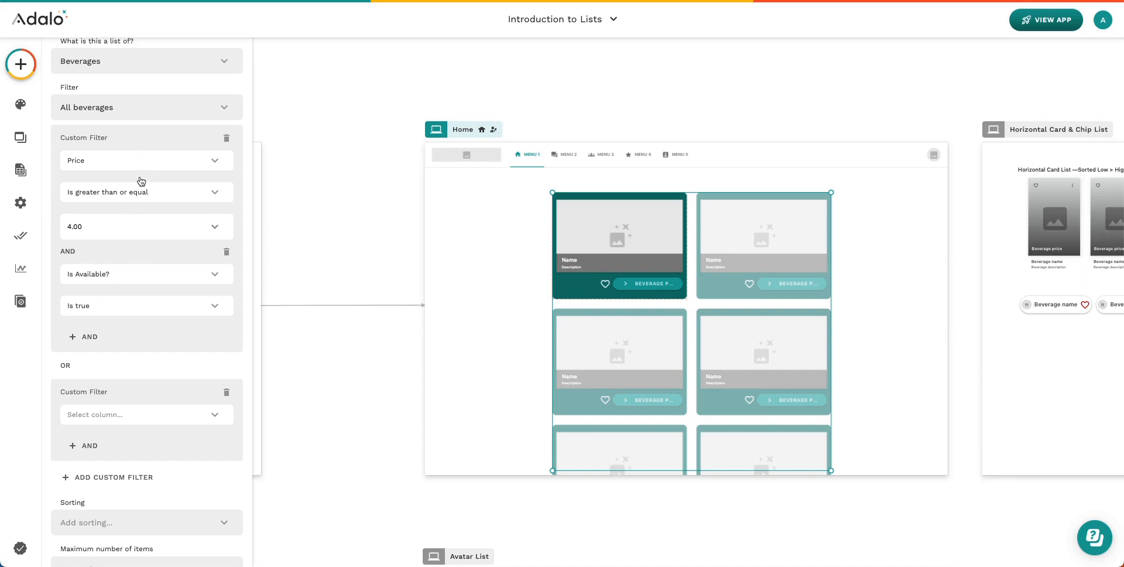
{"action": "scroll", "coordinate": [125, 297], "scroll_direction": "down", "scroll_amount": 3}
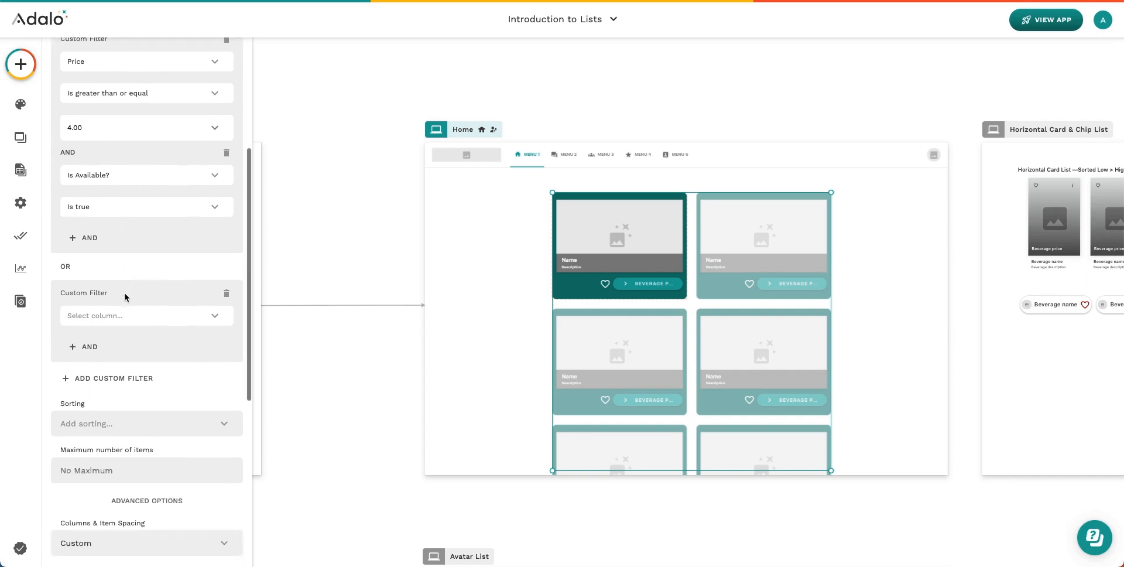
{"action": "left_click", "coordinate": [127, 321]}
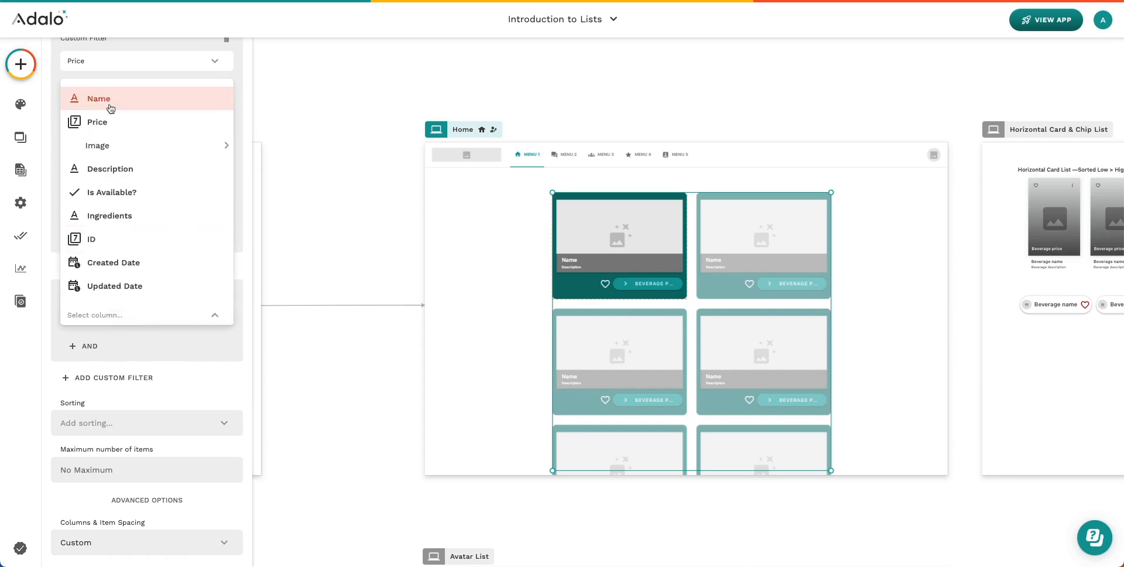
{"action": "left_click", "coordinate": [128, 189]}
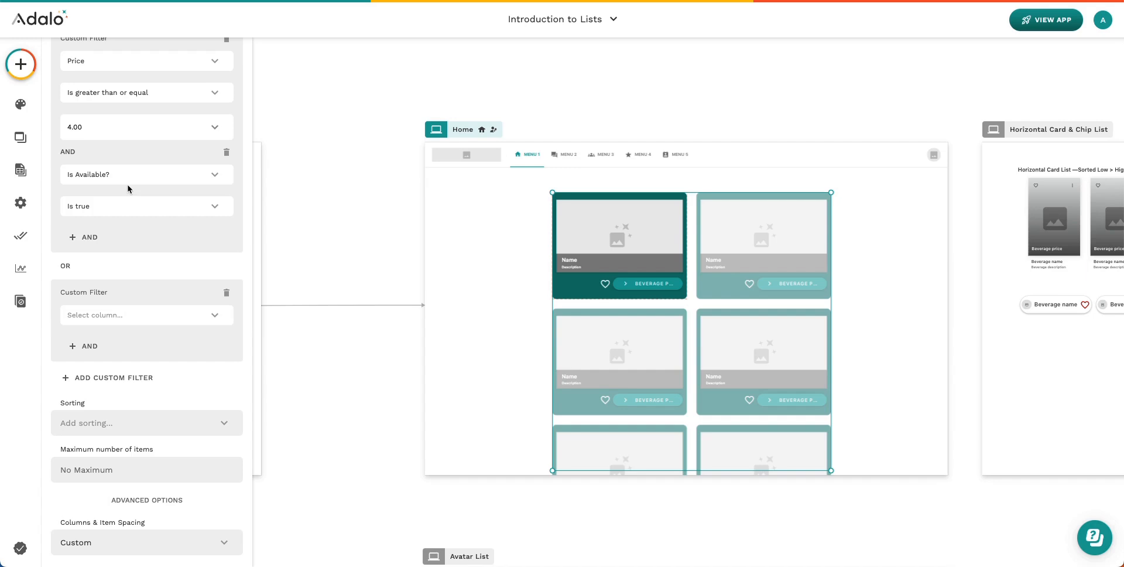
{"action": "scroll", "coordinate": [128, 189], "scroll_direction": "up", "scroll_amount": 2}
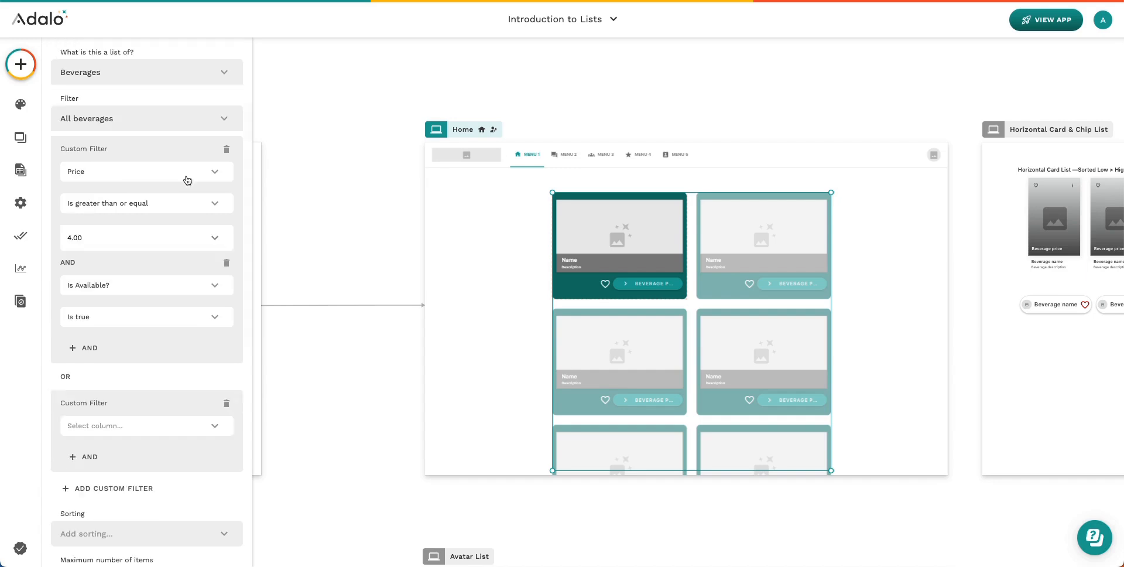
Delete the Price, Is Available? and empty OR custom filters from the list
{"action": "left_click", "coordinate": [226, 151]}
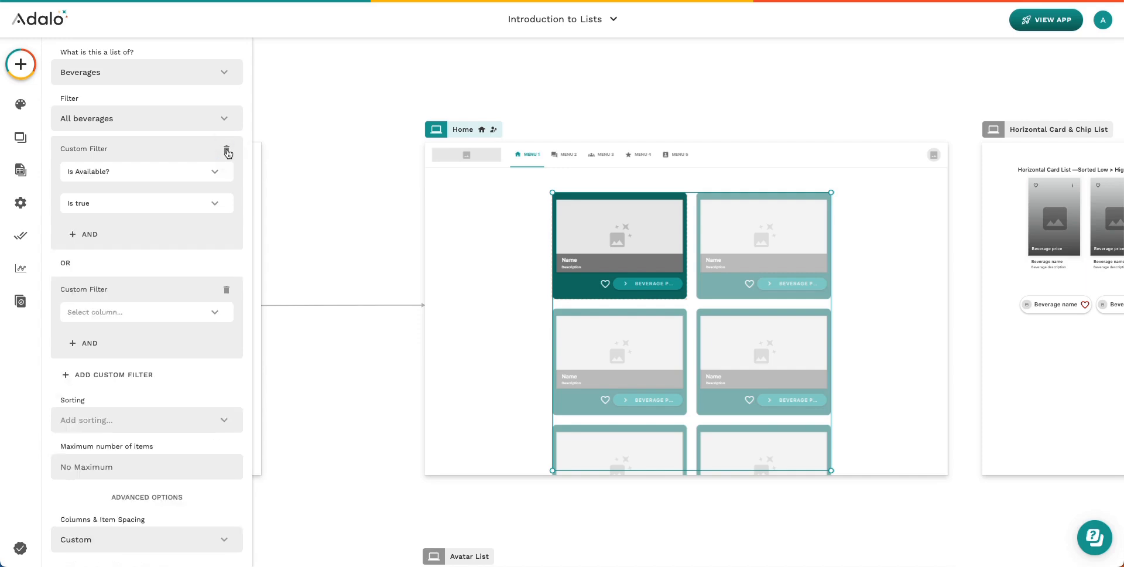
{"action": "left_click", "coordinate": [227, 150]}
{"action": "left_click", "coordinate": [227, 151]}
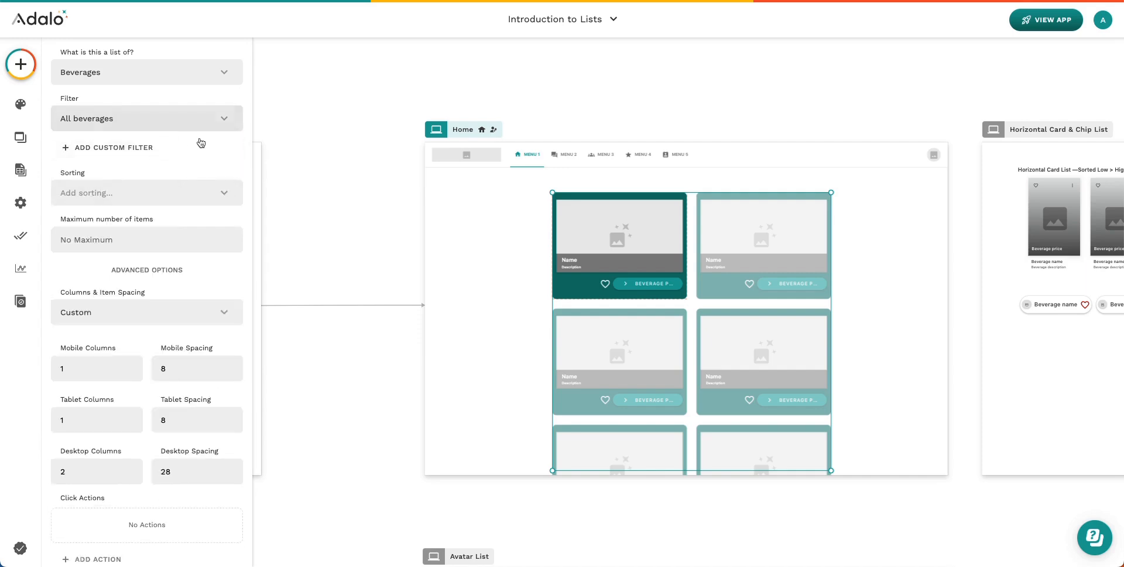
Open the list's Sorting options and close them without choosing a sort
{"action": "left_click", "coordinate": [112, 193]}
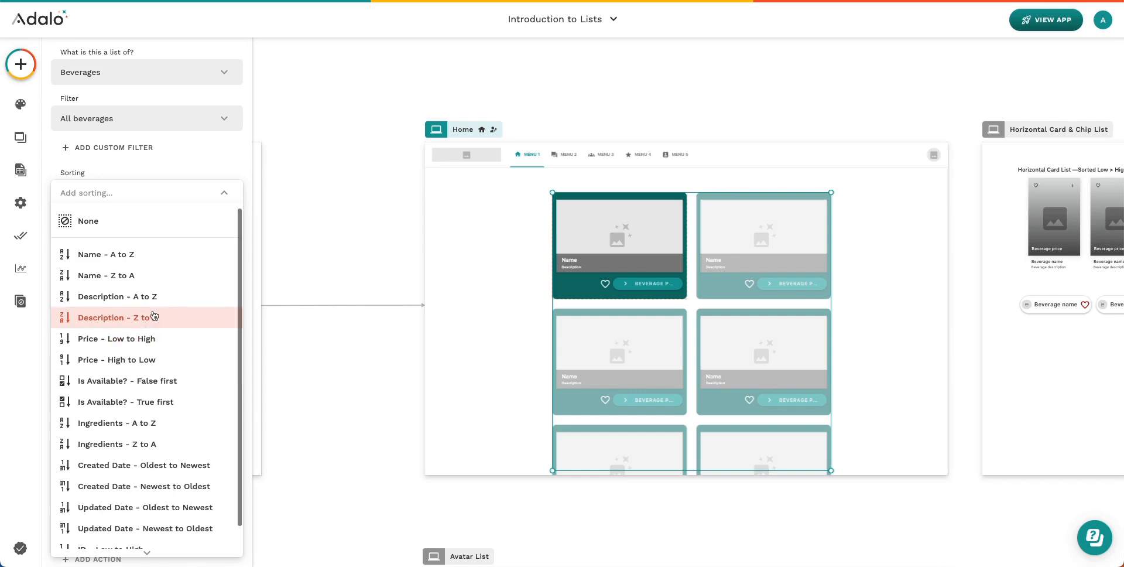
{"action": "scroll", "coordinate": [118, 363], "scroll_direction": "down", "scroll_amount": 1}
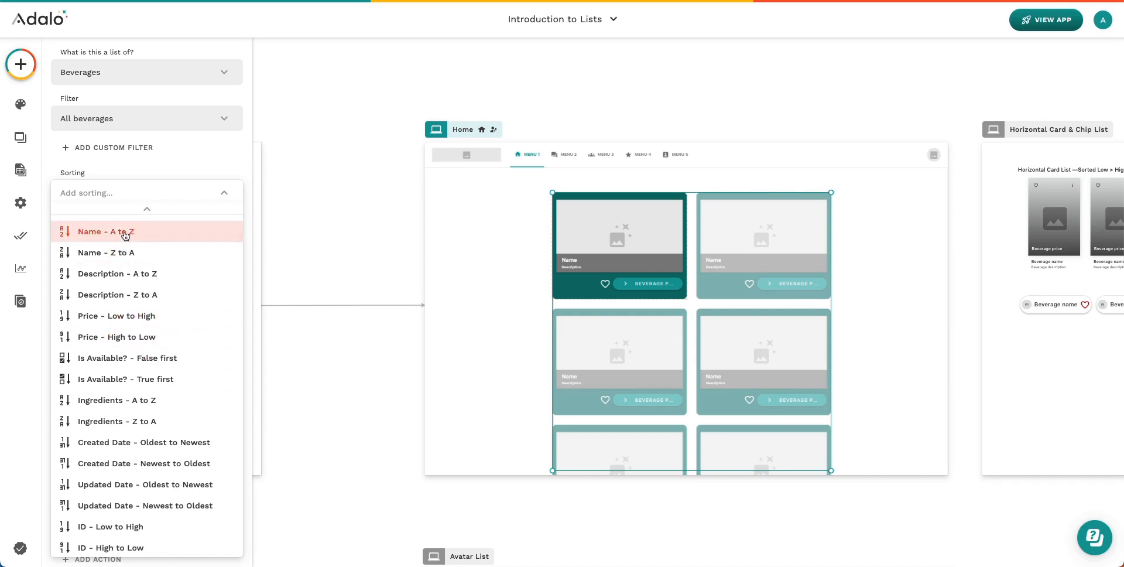
{"action": "left_click", "coordinate": [210, 171]}
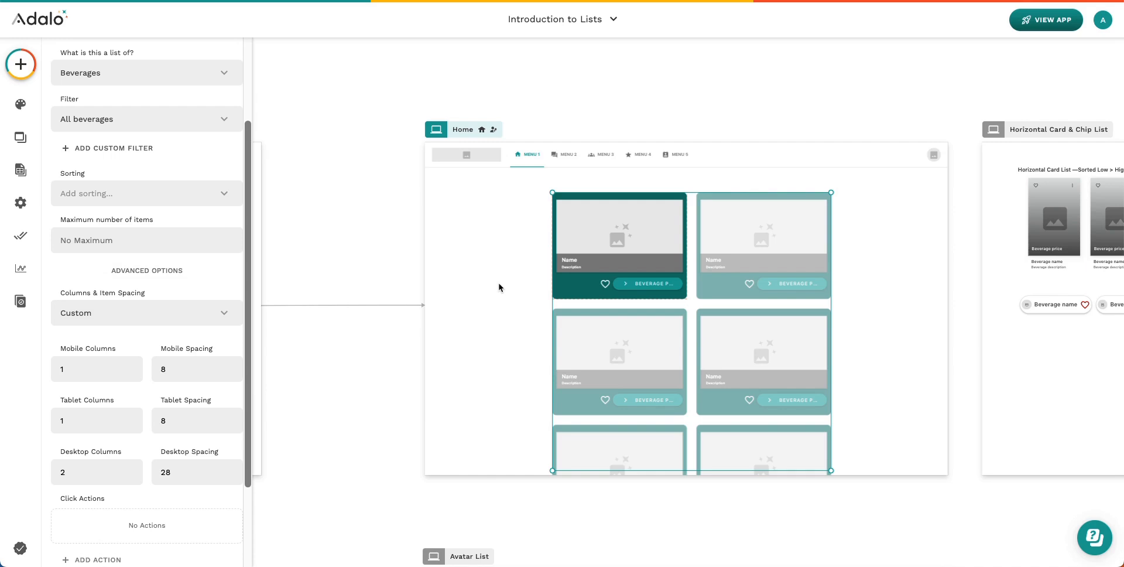
Pan the canvas to the Example Lists screen's 'Based on your purchases' product grid
{"action": "scroll", "coordinate": [501, 286], "scroll_direction": "up", "scroll_amount": 10}
{"action": "scroll", "coordinate": [501, 287], "scroll_direction": "left", "scroll_amount": 10}
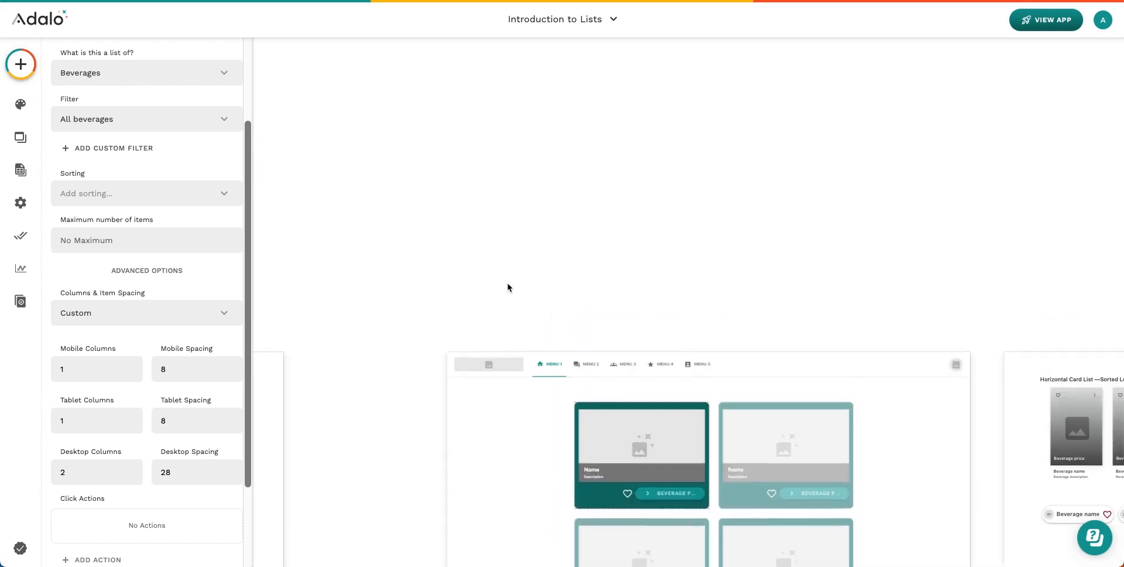
{"action": "scroll", "coordinate": [508, 288], "scroll_direction": "up", "scroll_amount": 4}
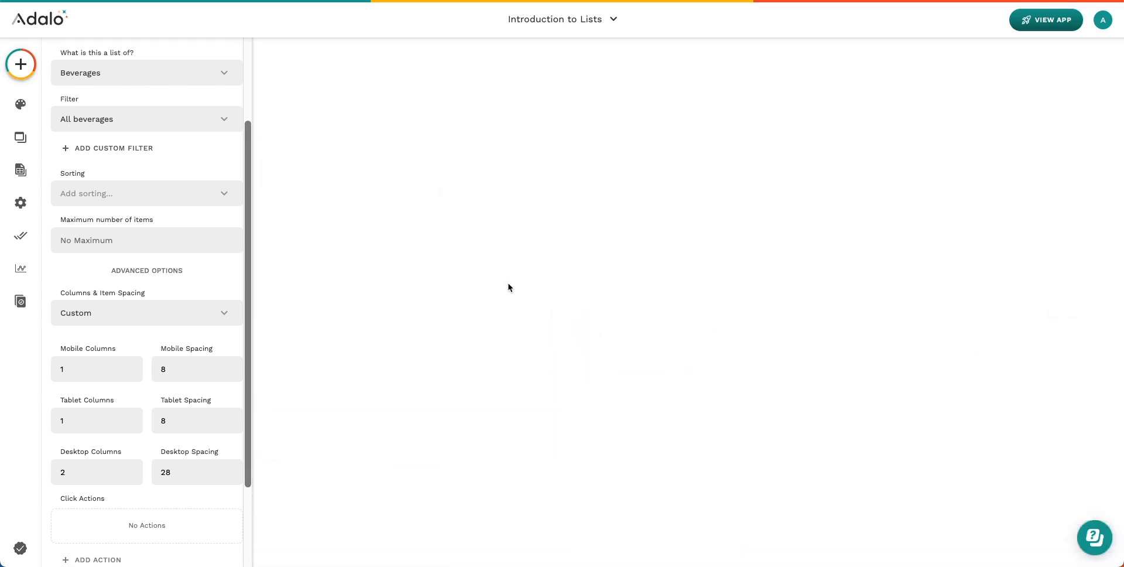
{"action": "scroll", "coordinate": [508, 287], "scroll_direction": "left", "scroll_amount": 10}
{"action": "scroll", "coordinate": [508, 287], "scroll_direction": "left", "scroll_amount": 1}
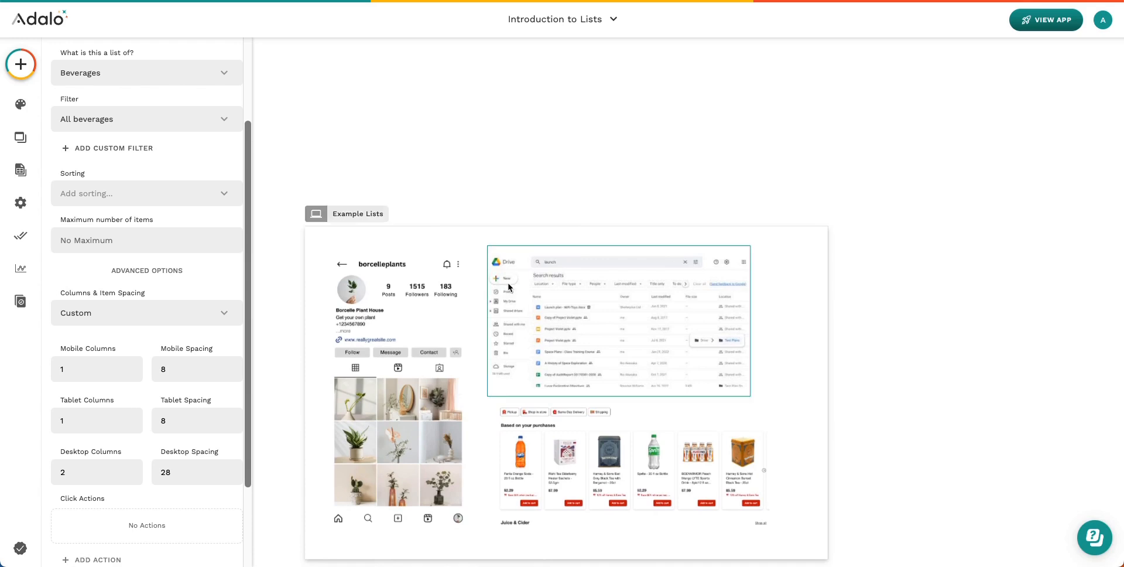
{"action": "scroll", "coordinate": [508, 288], "scroll_direction": "up", "scroll_amount": 5}
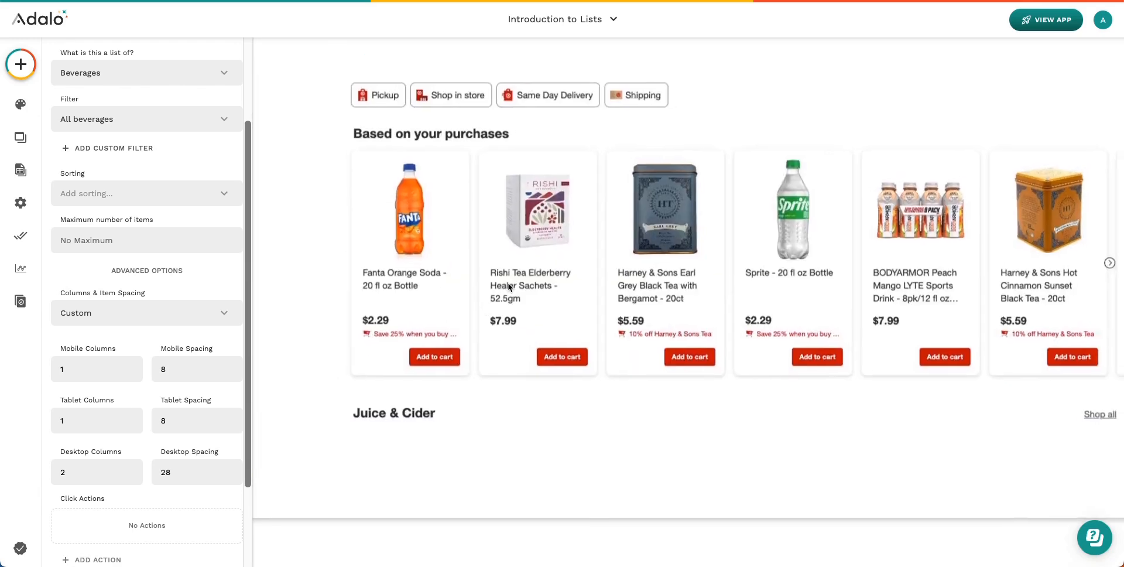
{"action": "scroll", "coordinate": [508, 288], "scroll_direction": "right", "scroll_amount": 1}
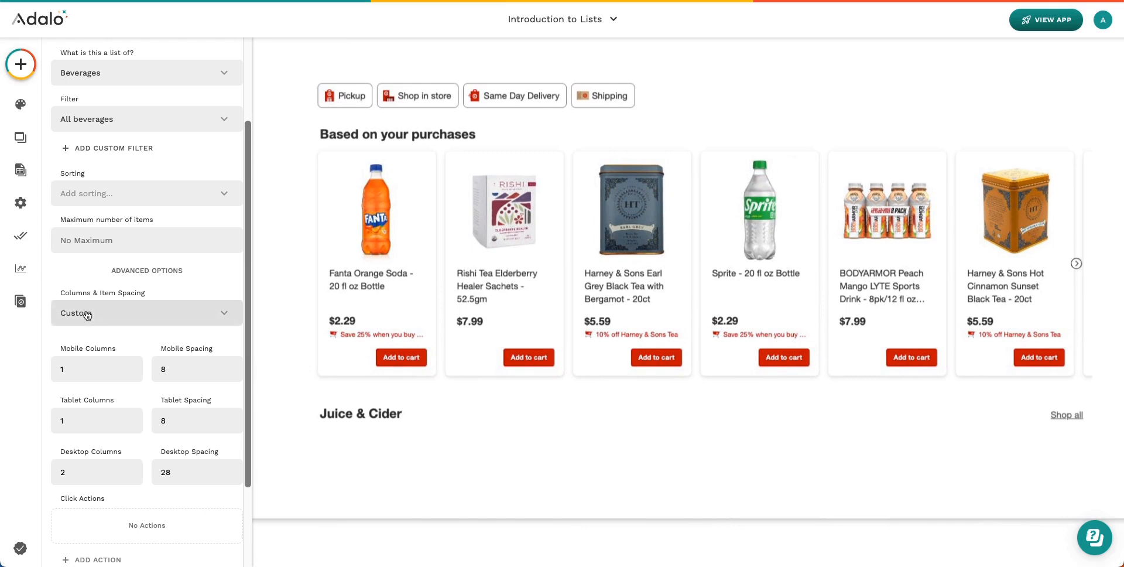
{"action": "scroll", "coordinate": [380, 209], "scroll_direction": "up", "scroll_amount": 1}
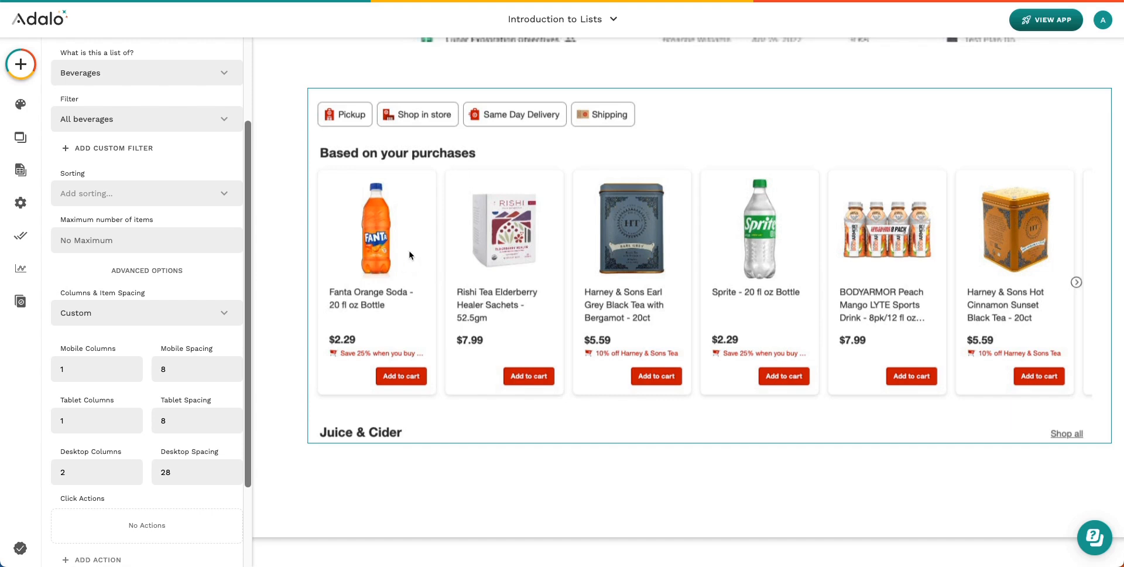
Scroll the canvas up toward the Simple Lists screen's 'No Modifications' list
{"action": "scroll", "coordinate": [567, 264], "scroll_direction": "up", "scroll_amount": 1}
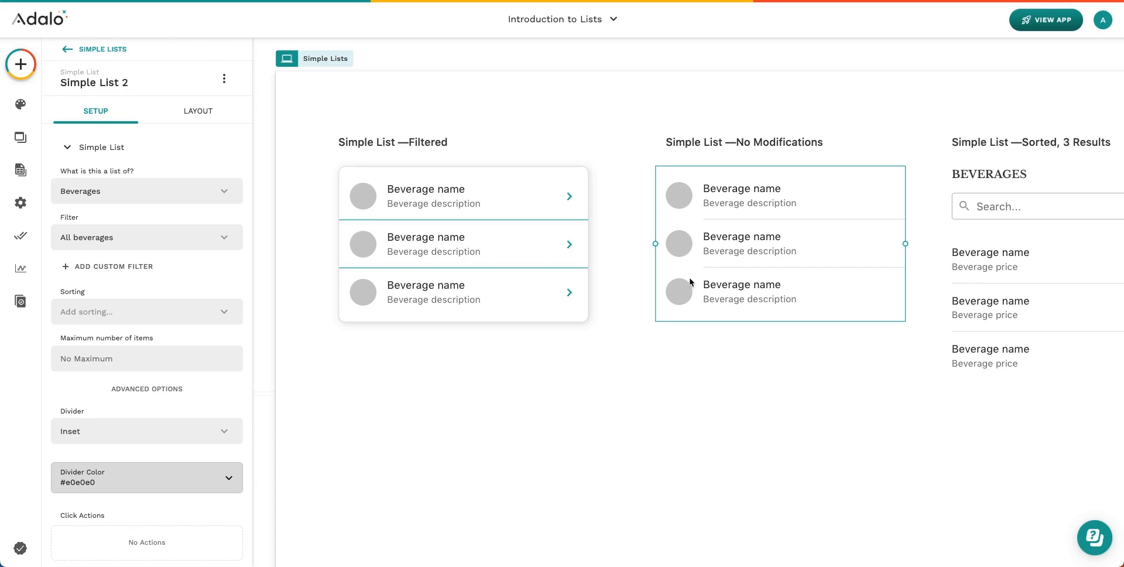
Pan back to the Home screen and select its two-column beverage card list
{"action": "scroll", "coordinate": [727, 291], "scroll_direction": "right", "scroll_amount": 2}
{"action": "scroll", "coordinate": [728, 291], "scroll_direction": "down", "scroll_amount": 1}
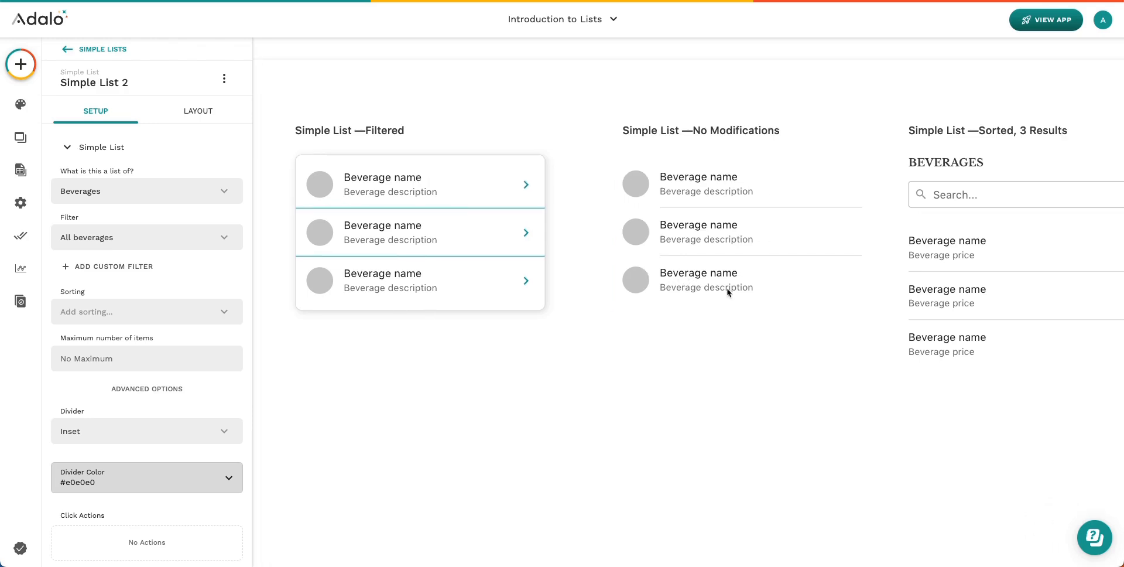
{"action": "scroll", "coordinate": [728, 291], "scroll_direction": "right", "scroll_amount": 2}
{"action": "scroll", "coordinate": [728, 291], "scroll_direction": "left", "scroll_amount": 3}
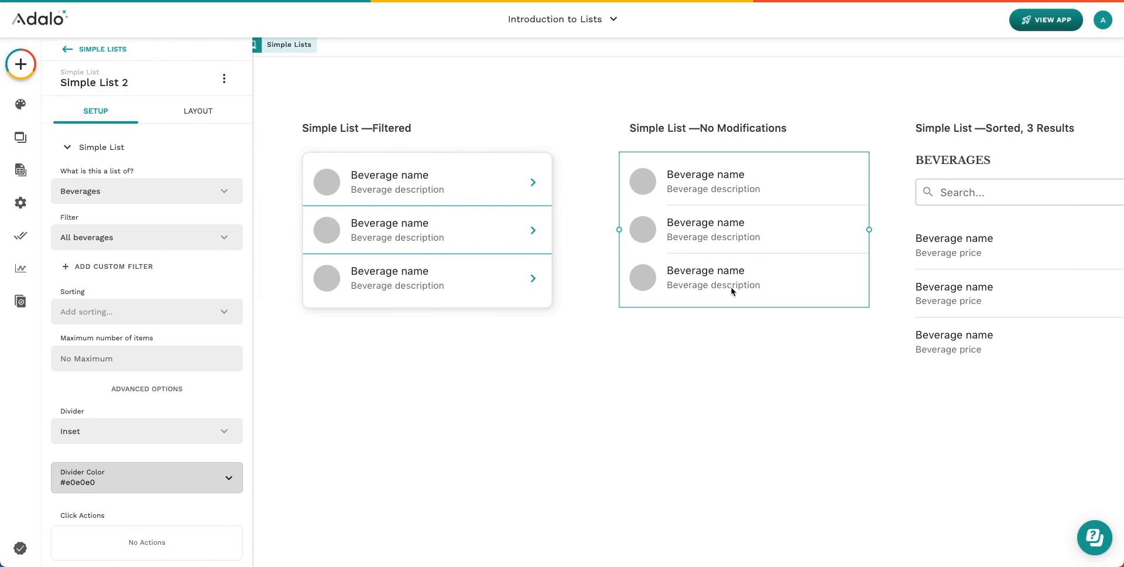
{"action": "scroll", "coordinate": [730, 291], "scroll_direction": "right", "scroll_amount": 3}
{"action": "scroll", "coordinate": [728, 293], "scroll_direction": "right", "scroll_amount": 16}
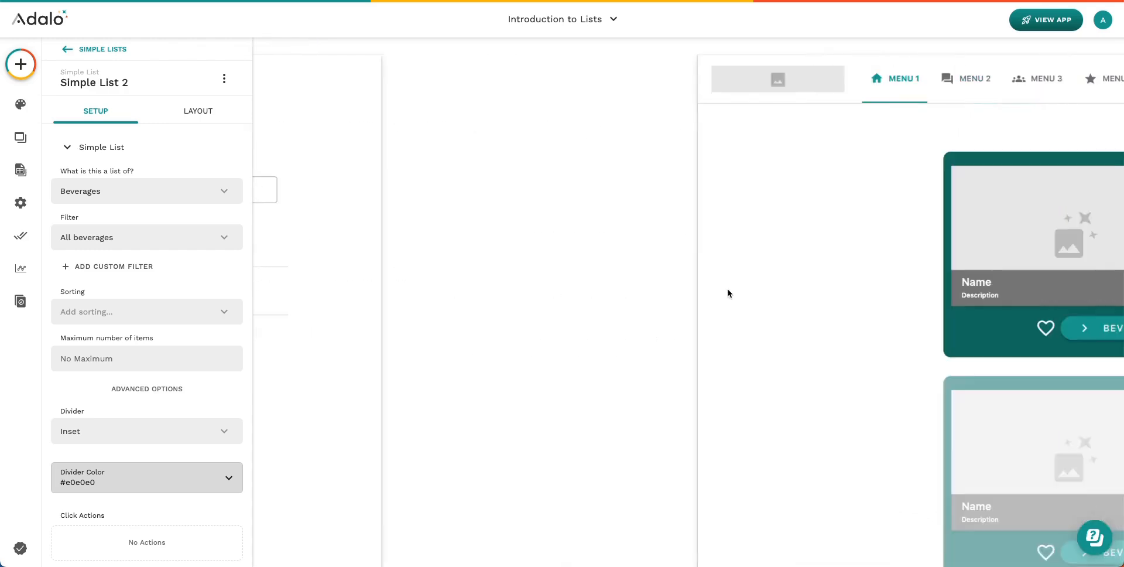
{"action": "scroll", "coordinate": [728, 293], "scroll_direction": "down", "scroll_amount": 2}
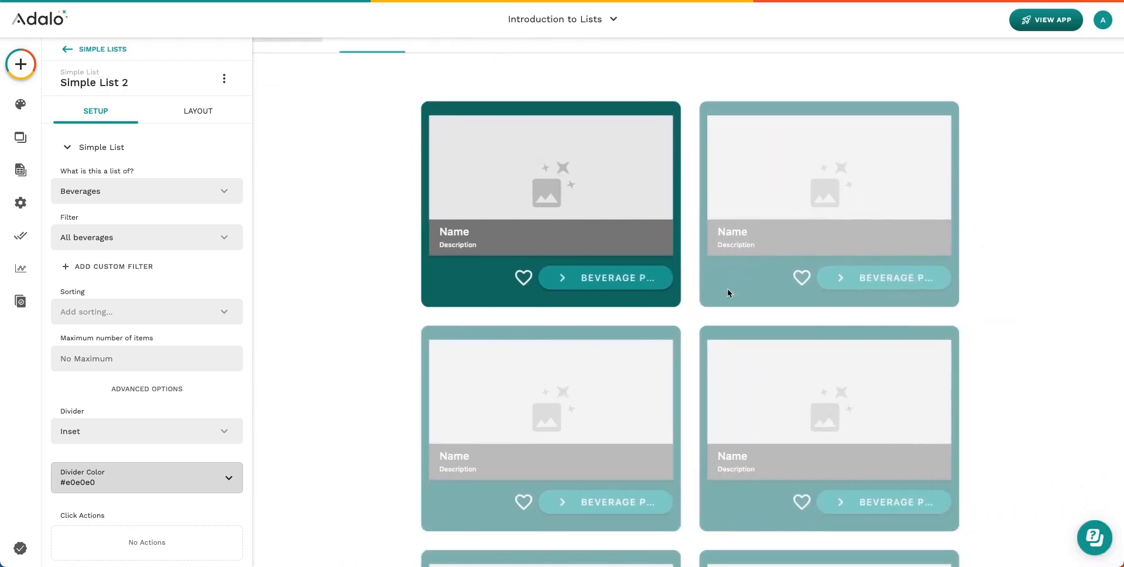
{"action": "scroll", "coordinate": [726, 295], "scroll_direction": "down", "scroll_amount": 3}
{"action": "scroll", "coordinate": [726, 295], "scroll_direction": "down", "scroll_amount": 3}
{"action": "scroll", "coordinate": [726, 295], "scroll_direction": "up", "scroll_amount": 2}
{"action": "scroll", "coordinate": [726, 295], "scroll_direction": "down", "scroll_amount": 1}
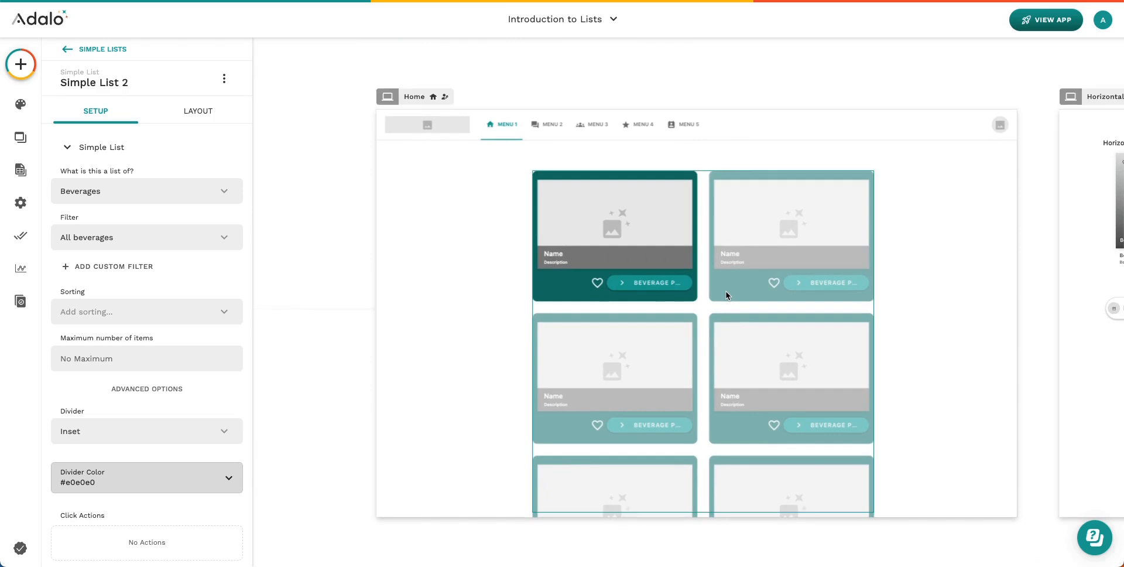
{"action": "left_click", "coordinate": [726, 294]}
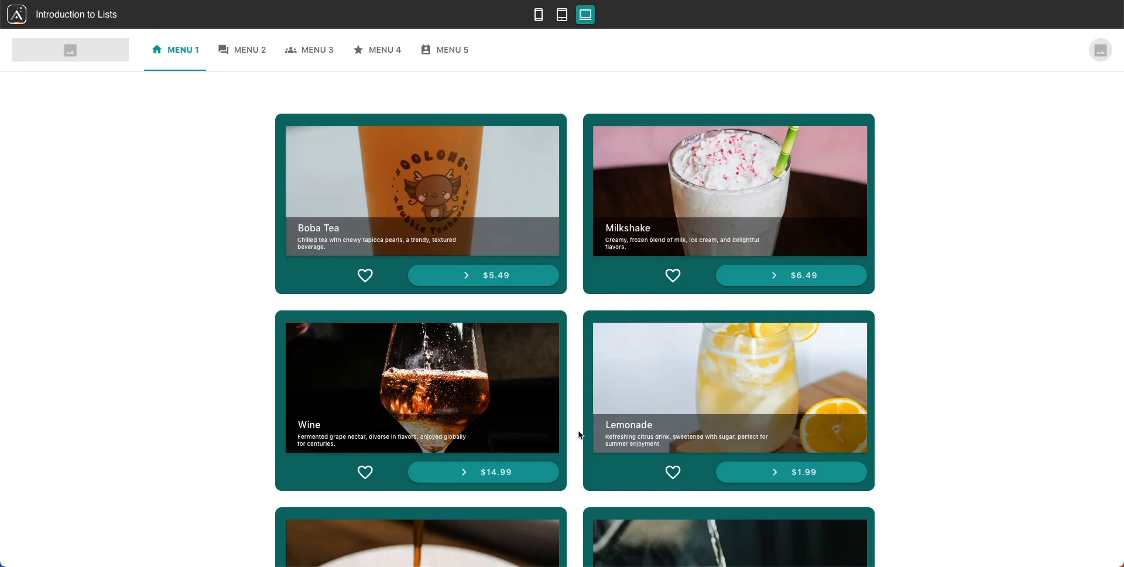
Shrink the beverage card list to narrower columns and review all seven cards, Boba Tea through Coca-Cola
{"action": "scroll", "coordinate": [563, 221], "scroll_direction": "down", "scroll_amount": 6}
{"action": "scroll", "coordinate": [563, 221], "scroll_direction": "up", "scroll_amount": 6}
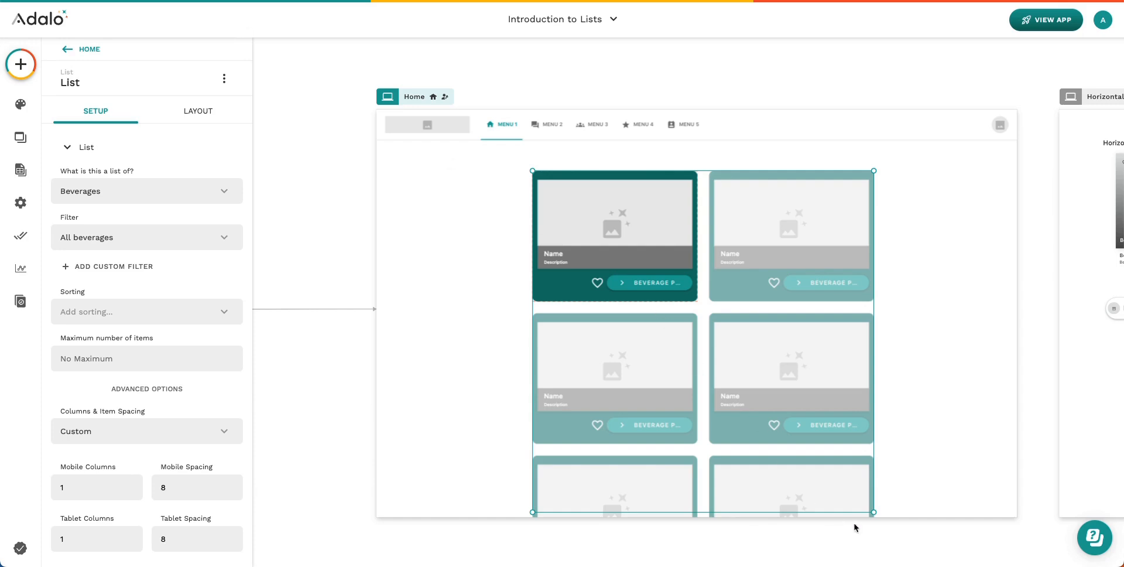
{"action": "left_click_drag", "start_coordinate": [873, 511], "coordinate": [852, 305]}
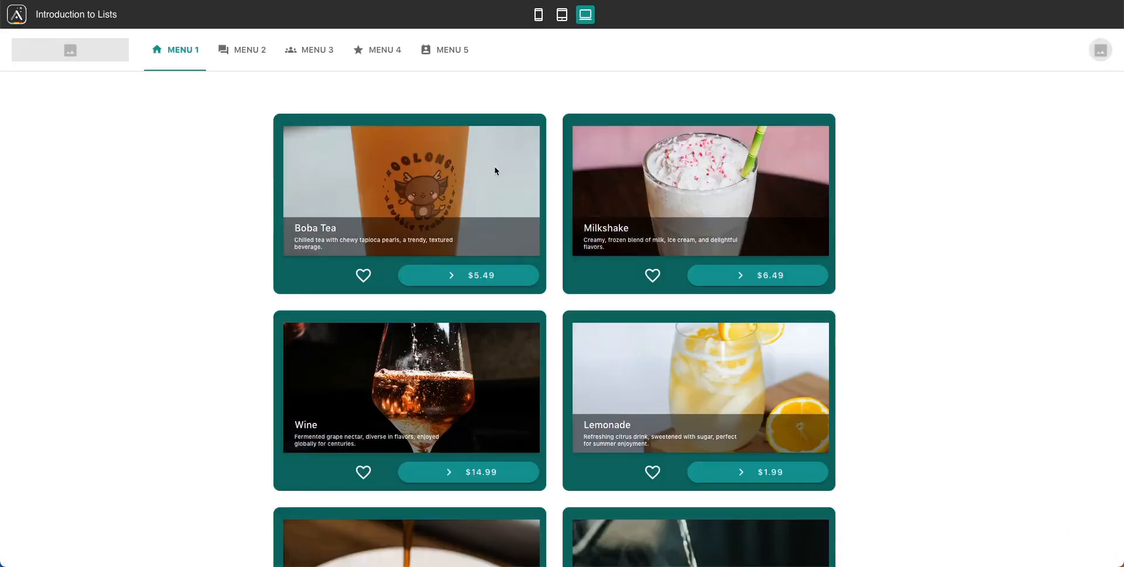
{"action": "scroll", "coordinate": [568, 333], "scroll_direction": "down", "scroll_amount": 3}
{"action": "scroll", "coordinate": [568, 333], "scroll_direction": "down", "scroll_amount": 5}
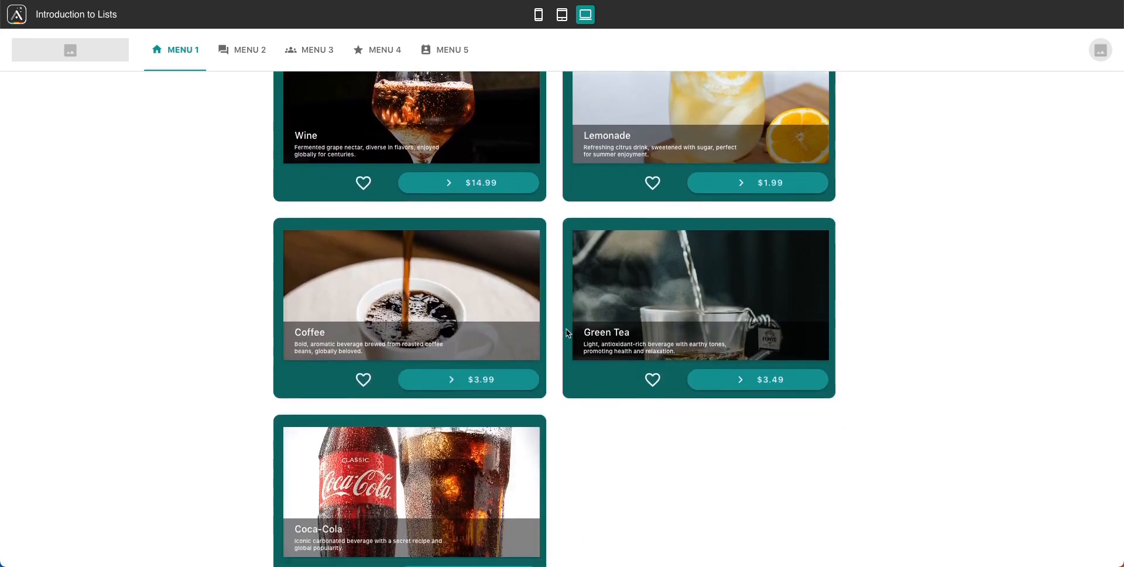
{"action": "scroll", "coordinate": [566, 333], "scroll_direction": "up", "scroll_amount": 8}
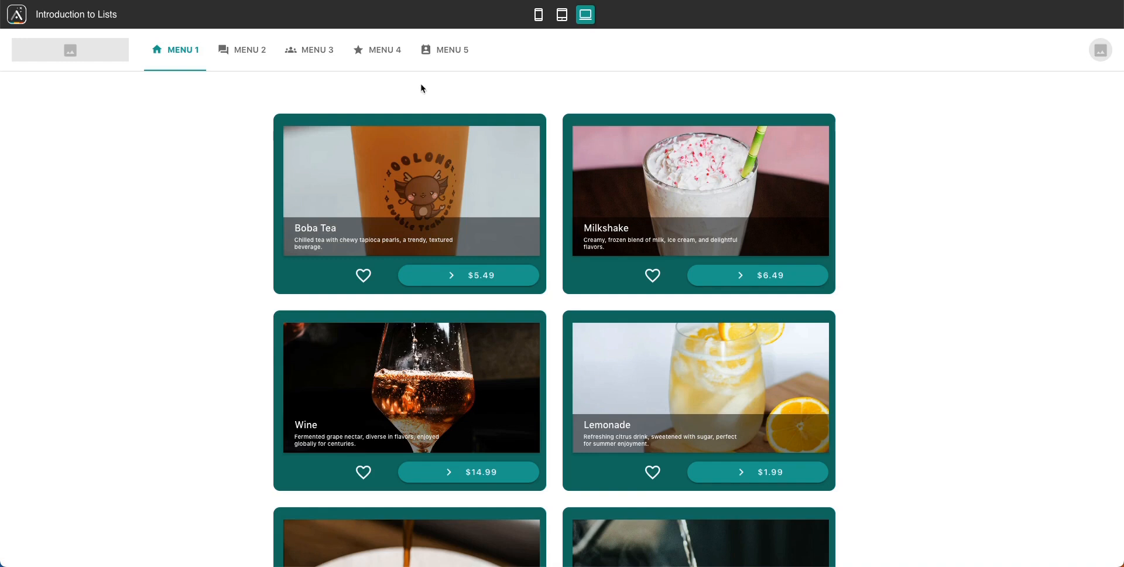
Go back to the editor's Home card list settings: Beverages, 1 column, spacing 8
{"action": "left_click", "coordinate": [175, 0]}
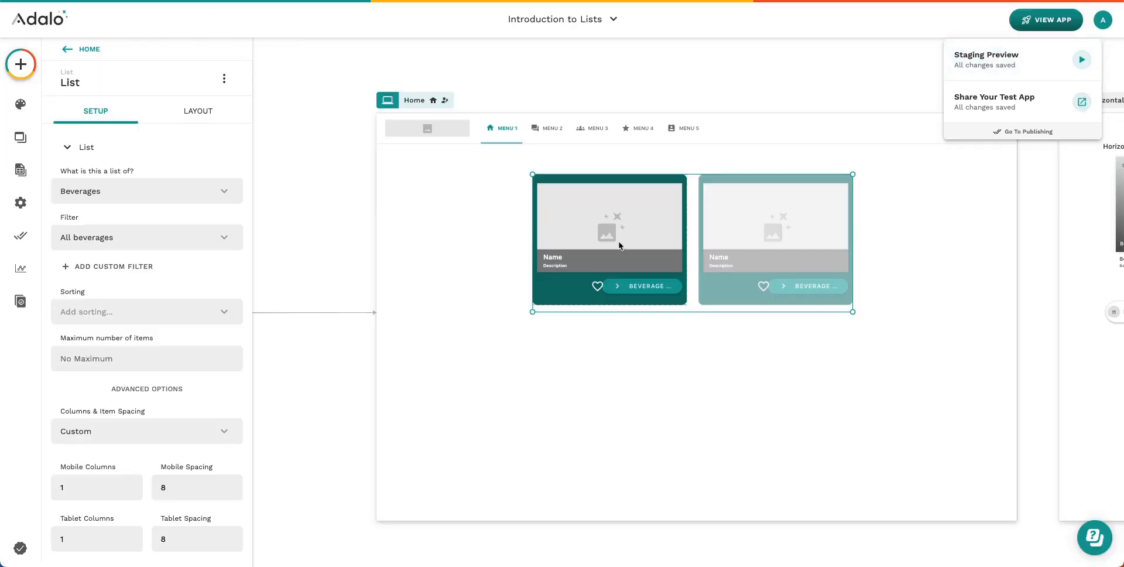